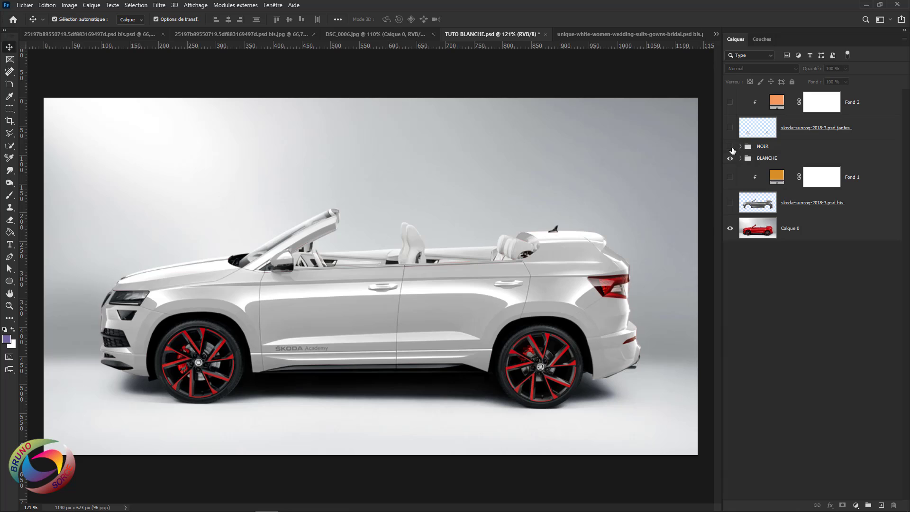
Toggle the NOIR layer group's visibility in the car documents to compare the body colour variants
{"action": "left_click", "coordinate": [729, 146]}
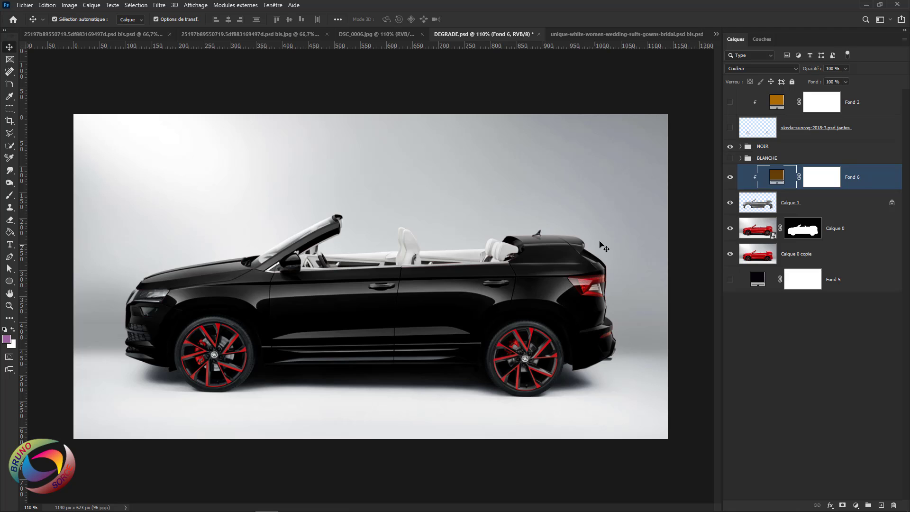
{"action": "left_click", "coordinate": [730, 147]}
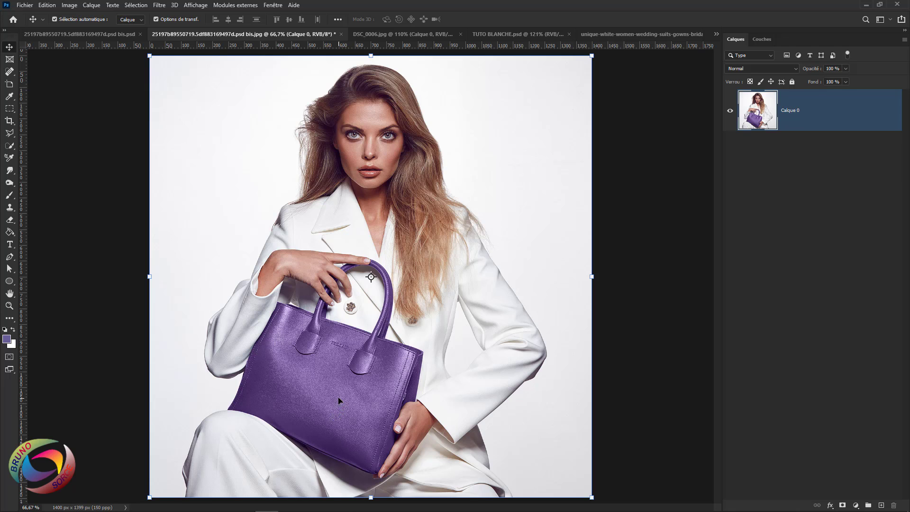
Try shifting the global hue of the purple handbag photo with Hue/Saturation, and cancel the adjustment
{"action": "left_click", "coordinate": [69, 6]}
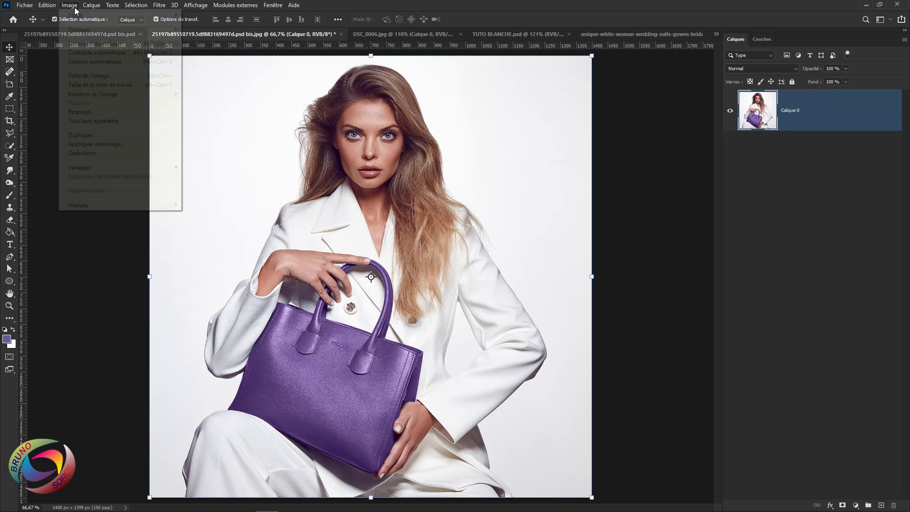
{"action": "mouse_move", "coordinate": [80, 30]}
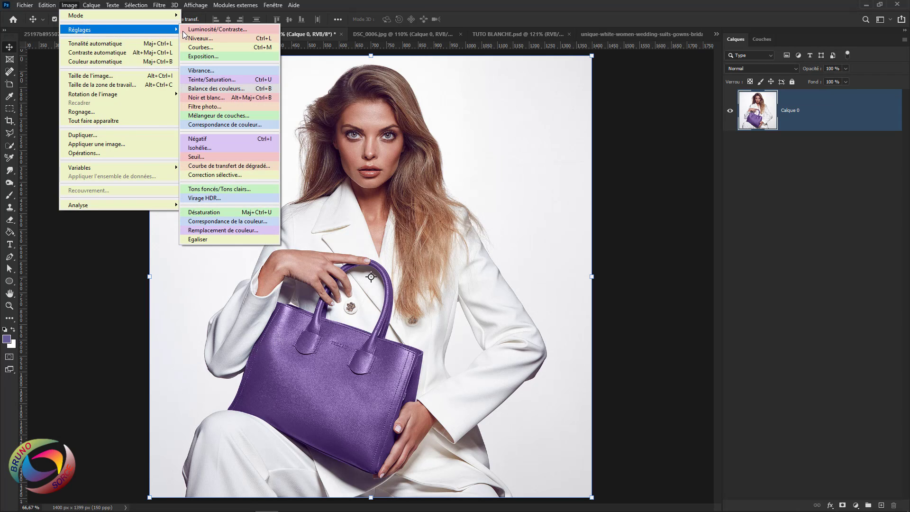
{"action": "left_click", "coordinate": [204, 79]}
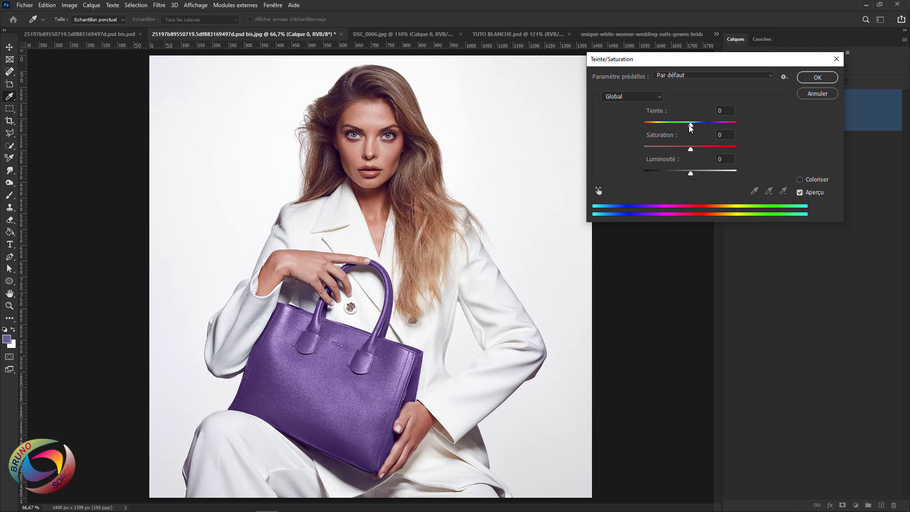
{"action": "mouse_move", "coordinate": [690, 125]}
{"action": "left_mouse_down"}
{"action": "mouse_move", "coordinate": [653, 131]}
{"action": "mouse_move", "coordinate": [694, 135]}
{"action": "left_mouse_up"}
{"action": "left_click", "coordinate": [817, 93]}
{"action": "key", "text": "v"}
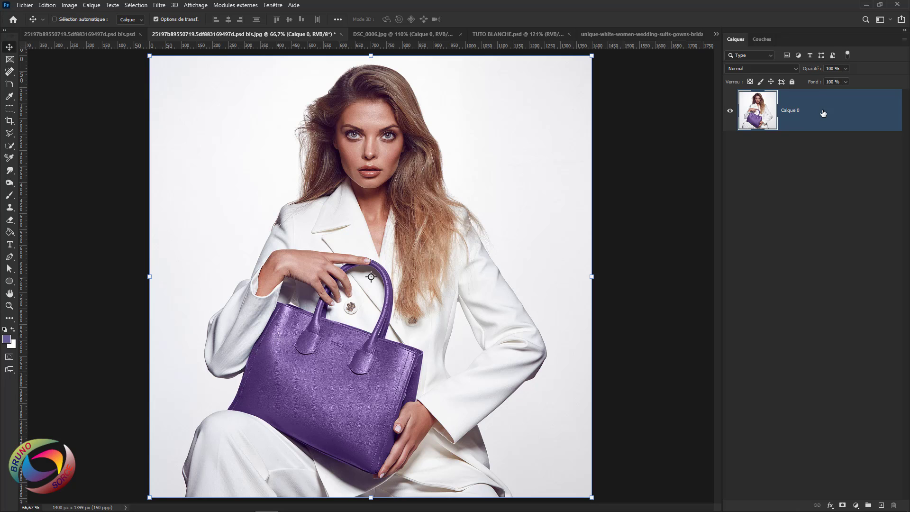
Duplicate the Calque 0 layer of the handbag photo
{"action": "key", "text": "ctrl+j"}
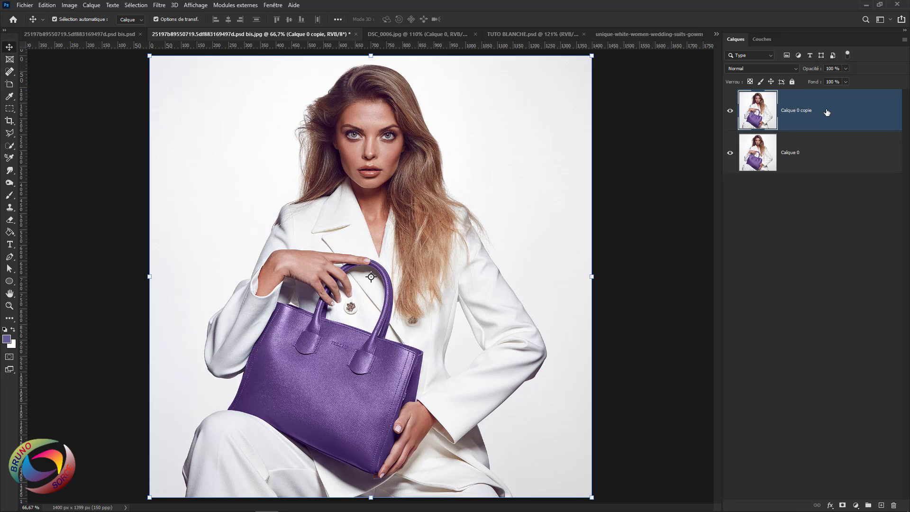
Try colorizing the duplicated photo layer in Hue/Saturation with a hue of 13, and turn Colorize off again
{"action": "left_click", "coordinate": [69, 9]}
{"action": "mouse_move", "coordinate": [74, 30]}
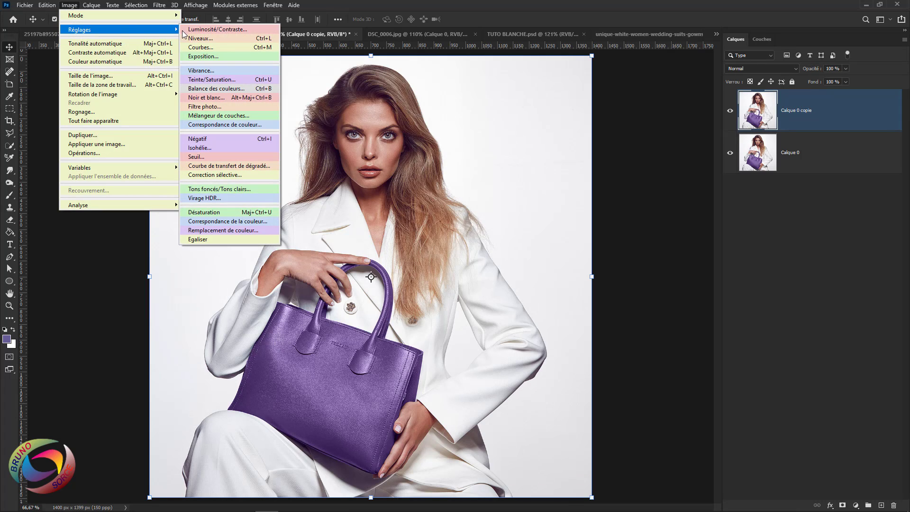
{"action": "left_click", "coordinate": [210, 81]}
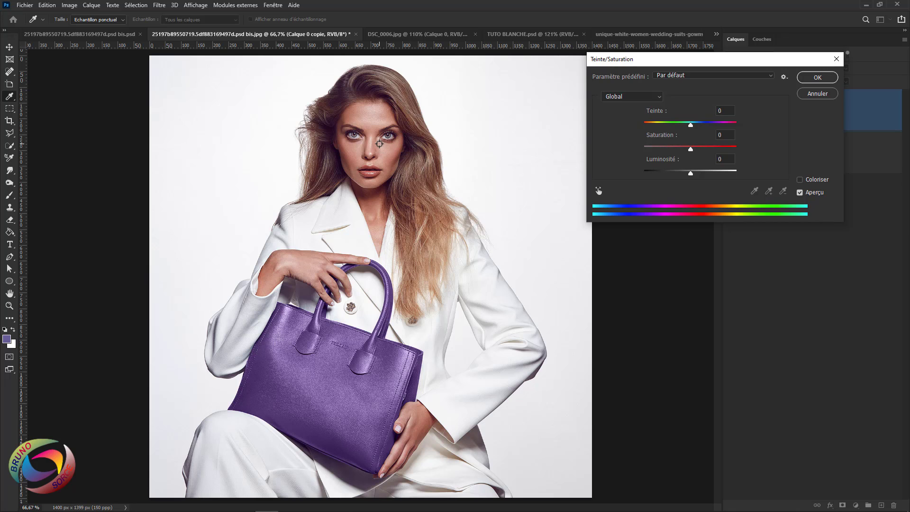
{"action": "left_click", "coordinate": [800, 180]}
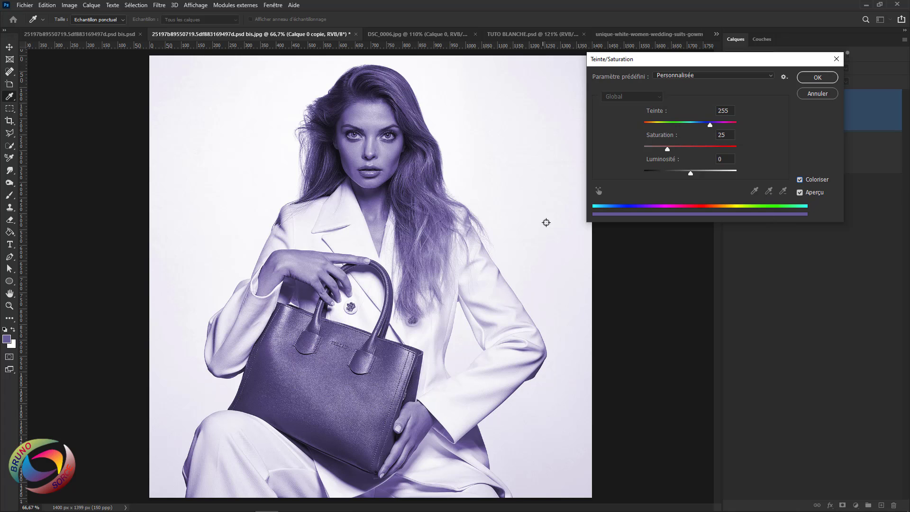
{"action": "left_click_drag", "start_coordinate": [709, 128], "coordinate": [646, 136]}
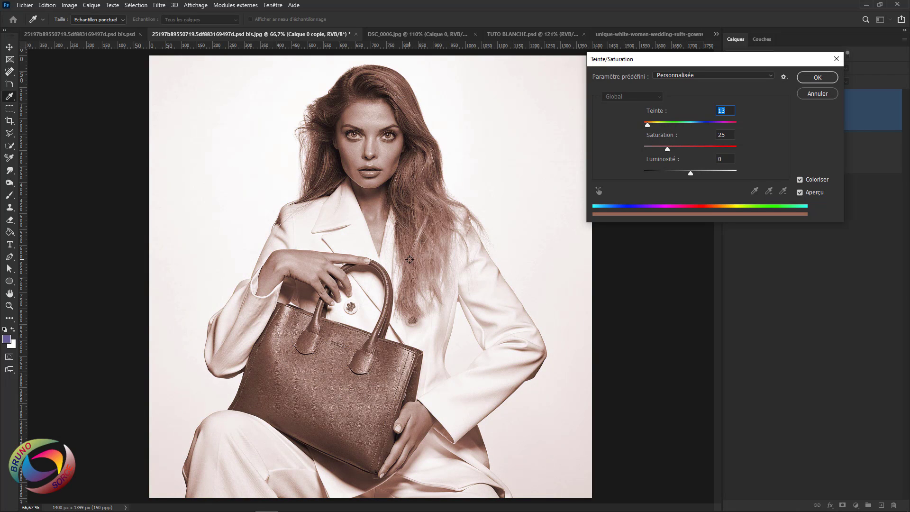
{"action": "left_click", "coordinate": [800, 183]}
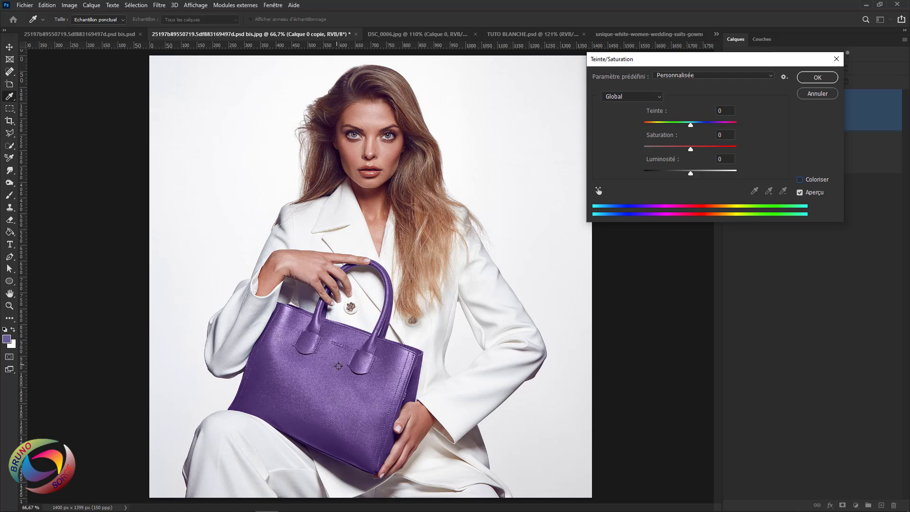
Try recolouring only the bag's blues in Hue/Saturation with hue +35, saturation +40 and lightness +6, and cancel the adjustment
{"action": "left_click_drag", "start_coordinate": [691, 66], "coordinate": [598, 71]}
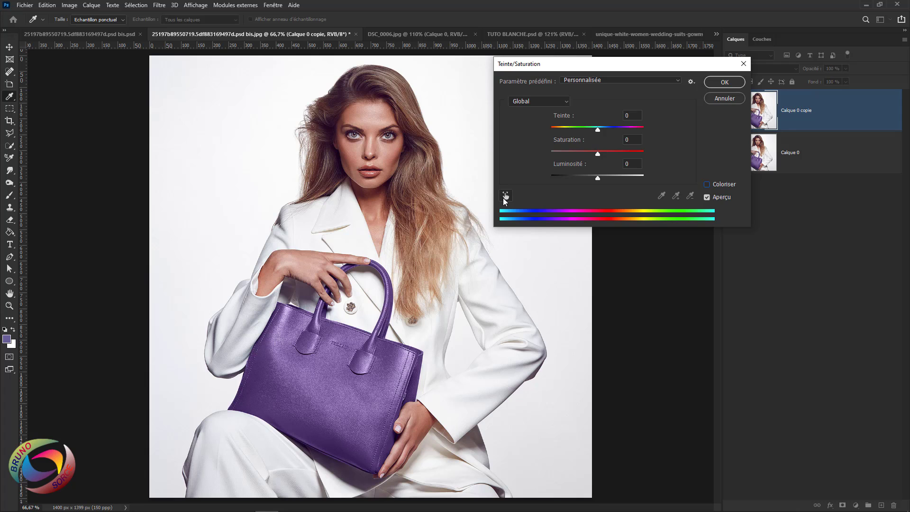
{"action": "left_click", "coordinate": [505, 196]}
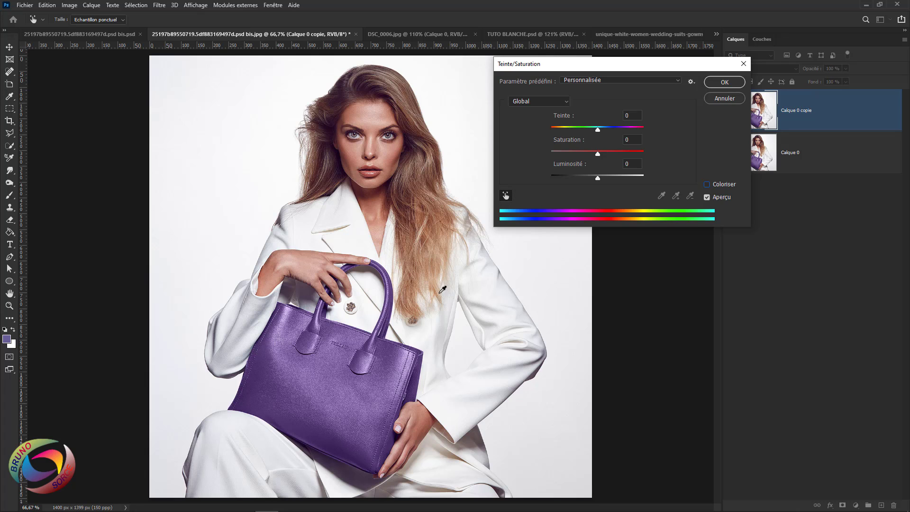
{"action": "left_click", "coordinate": [331, 360]}
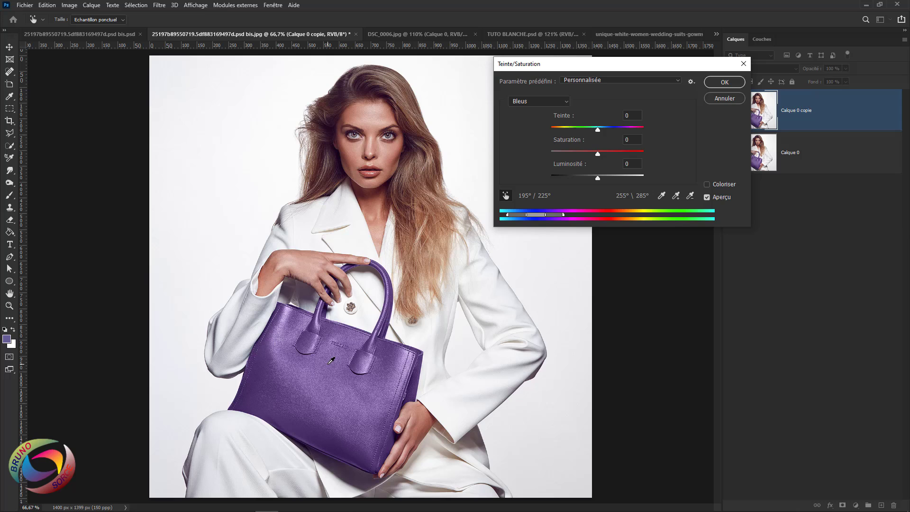
{"action": "left_click", "coordinate": [598, 130]}
{"action": "mouse_move", "coordinate": [598, 129]}
{"action": "left_mouse_down"}
{"action": "mouse_move", "coordinate": [548, 137]}
{"action": "mouse_move", "coordinate": [592, 143]}
{"action": "left_mouse_up"}
{"action": "left_click_drag", "start_coordinate": [594, 130], "coordinate": [613, 135]}
{"action": "left_click_drag", "start_coordinate": [596, 153], "coordinate": [601, 189]}
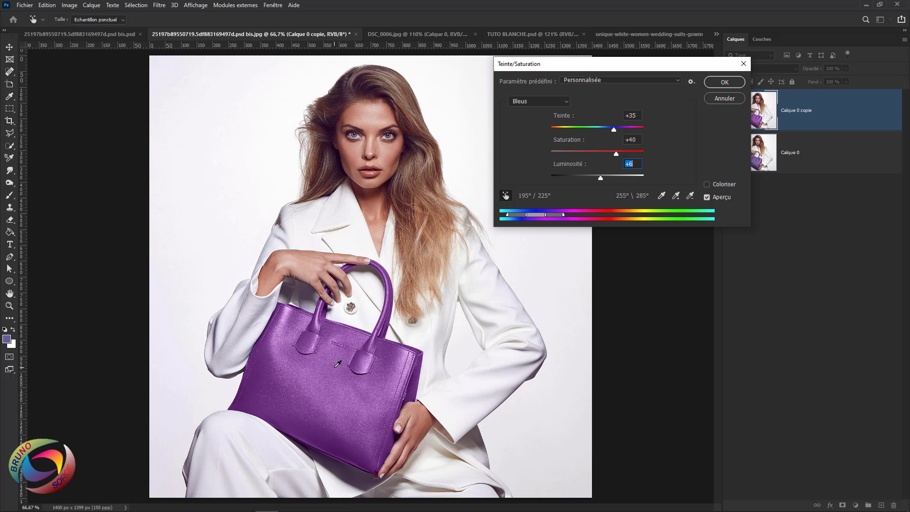
{"action": "left_click", "coordinate": [724, 98]}
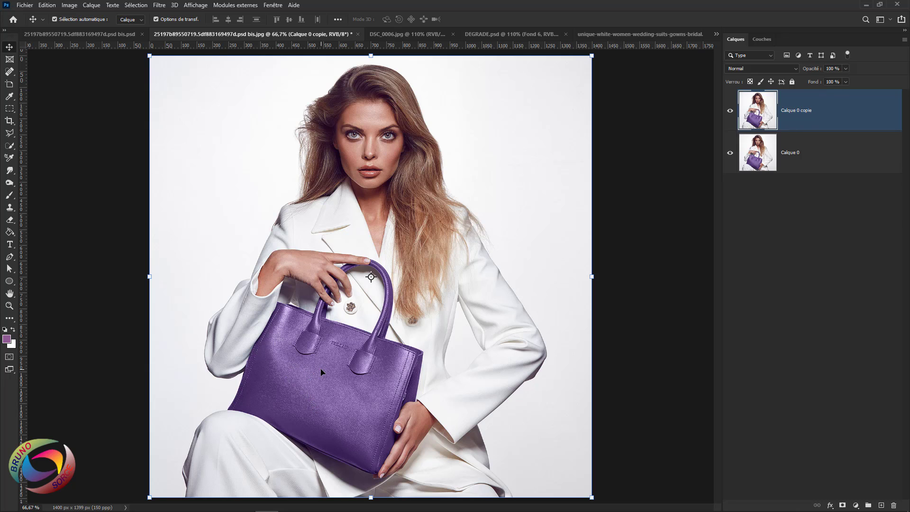
Switch to the layered handbag PSD and temporarily hide the MANNEQUIN layer to inspect the cut-out bag
{"action": "left_click", "coordinate": [85, 33]}
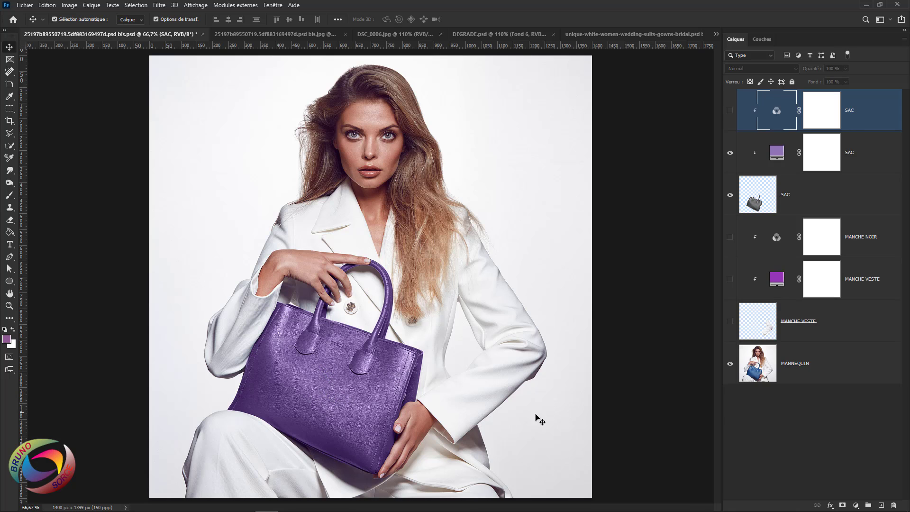
{"action": "left_click", "coordinate": [729, 364]}
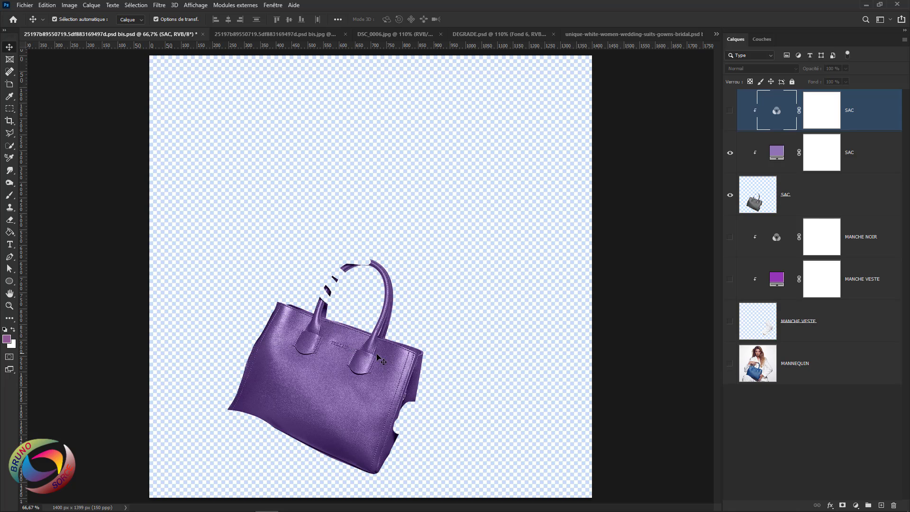
{"action": "left_click", "coordinate": [729, 365]}
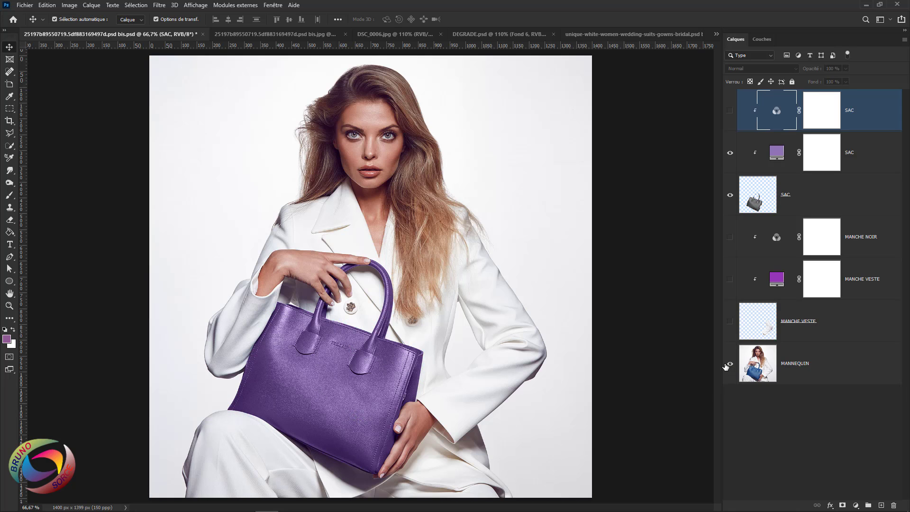
Delete the fill and adjustment layers above SAC and MANCHE VESTE, keeping only those two cut-outs and MANNEQUIN
{"action": "left_click", "coordinate": [865, 286]}
{"action": "key", "text": "Delete"}
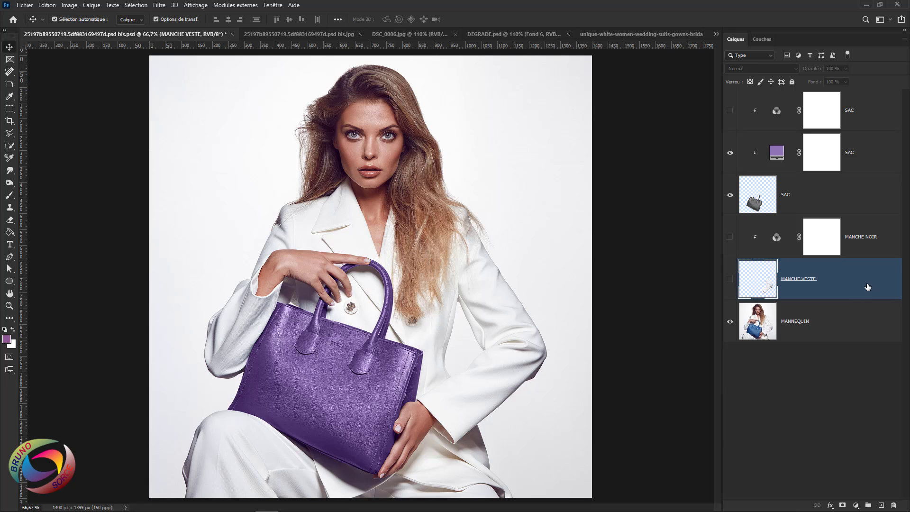
{"action": "left_click", "coordinate": [862, 247]}
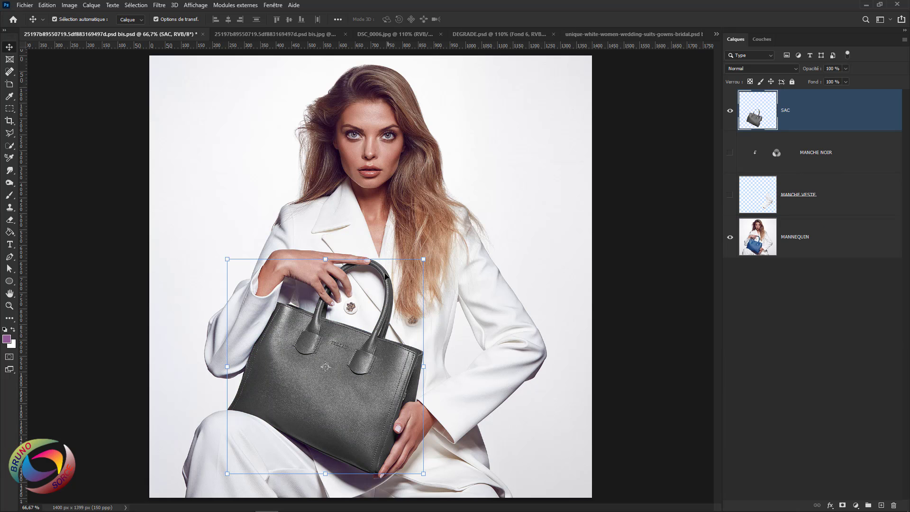
{"action": "left_click", "coordinate": [730, 238]}
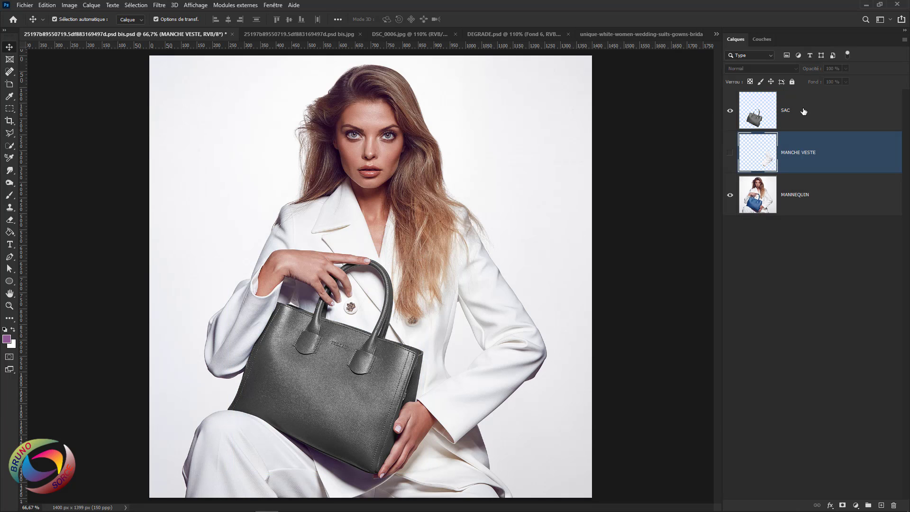
Add a Channel Mixer adjustment layer above SAC, make it monochrome and clip it to the SAC layer
{"action": "left_click", "coordinate": [807, 113]}
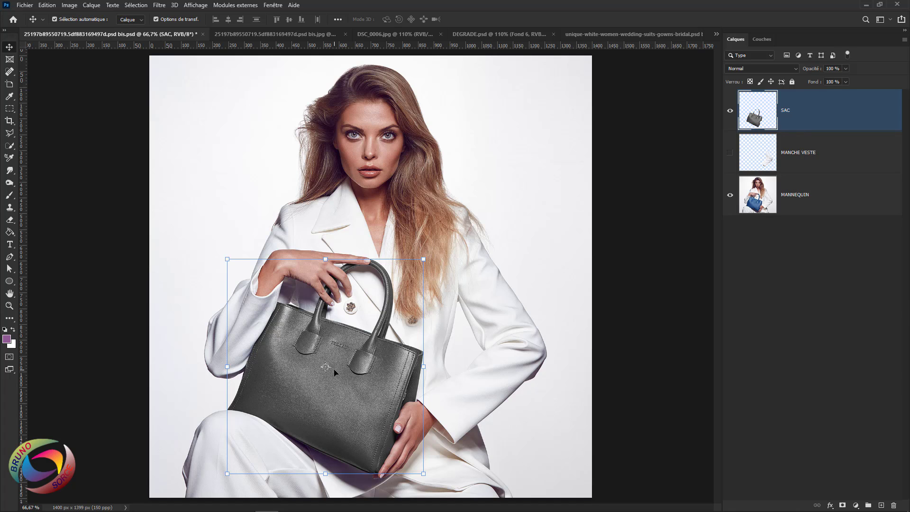
{"action": "left_click", "coordinate": [854, 506]}
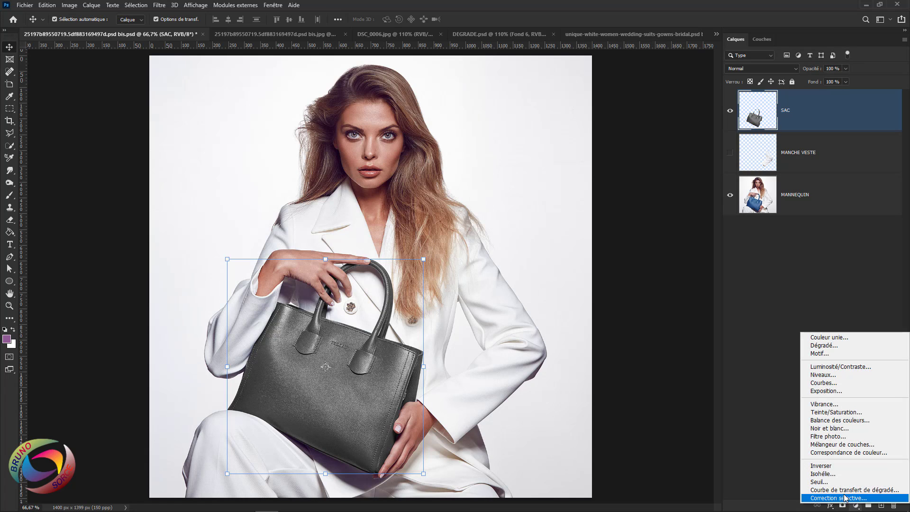
{"action": "left_click", "coordinate": [821, 445]}
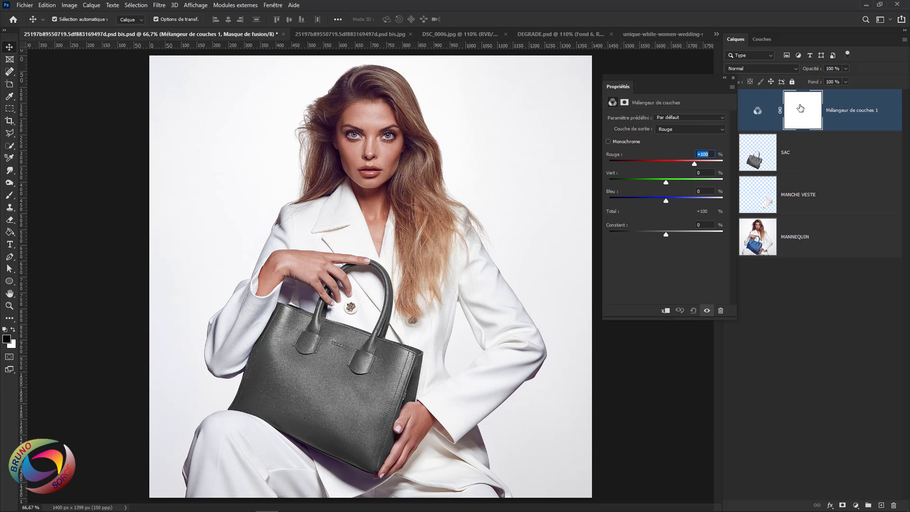
{"action": "left_click", "coordinate": [609, 142]}
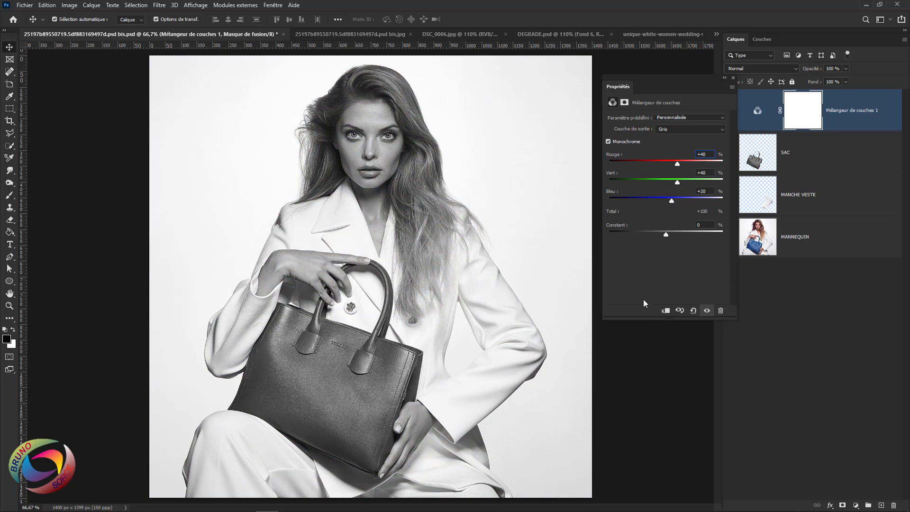
{"action": "left_click", "coordinate": [667, 311]}
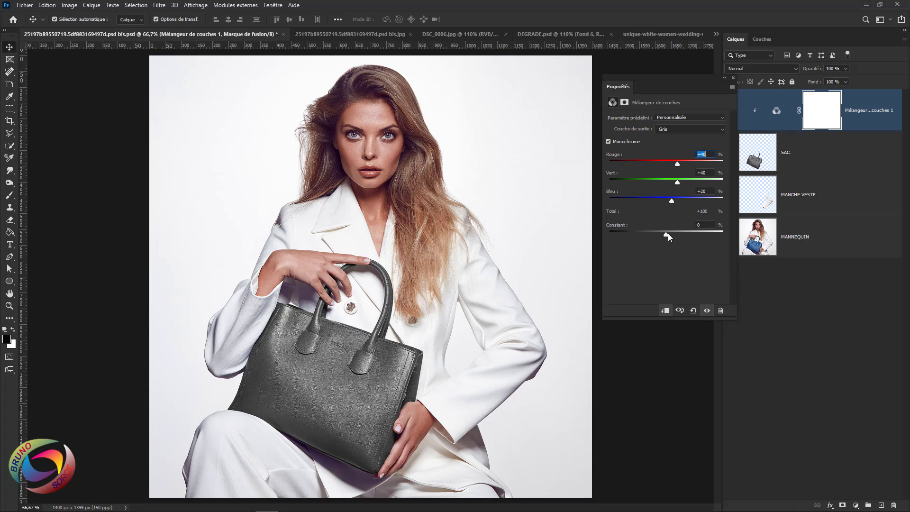
Try darker and lighter bag tones with Constant at -33, +13 and +32, and set the blue channel to +32
{"action": "left_click", "coordinate": [667, 234]}
{"action": "left_click_drag", "start_coordinate": [666, 232], "coordinate": [655, 233]}
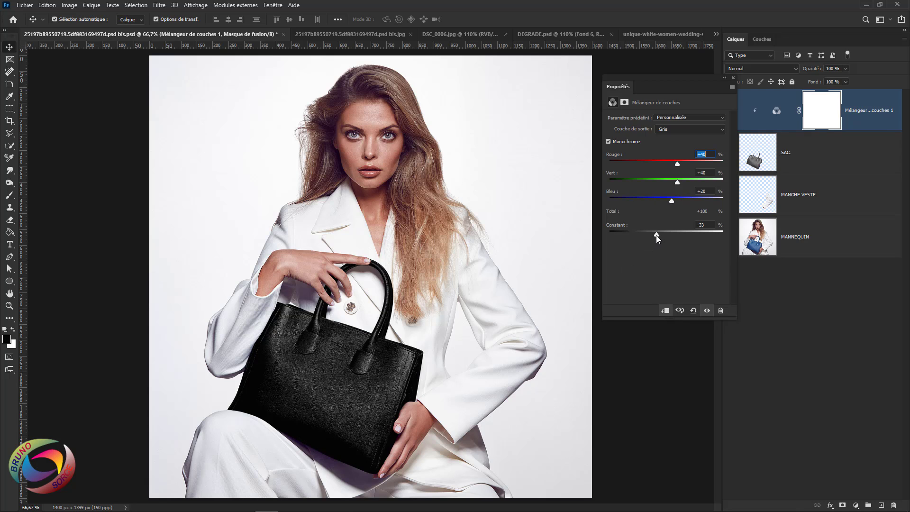
{"action": "left_click_drag", "start_coordinate": [658, 234], "coordinate": [668, 236]}
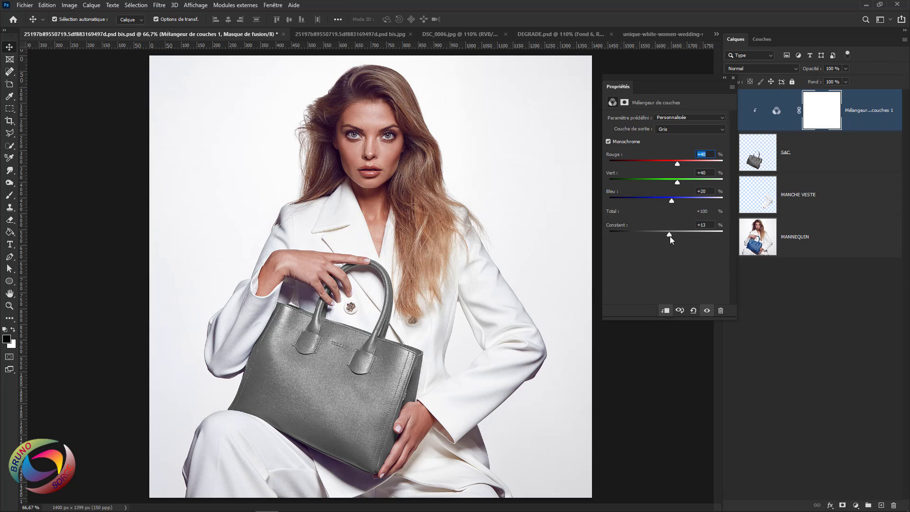
{"action": "left_click_drag", "start_coordinate": [669, 236], "coordinate": [675, 238]}
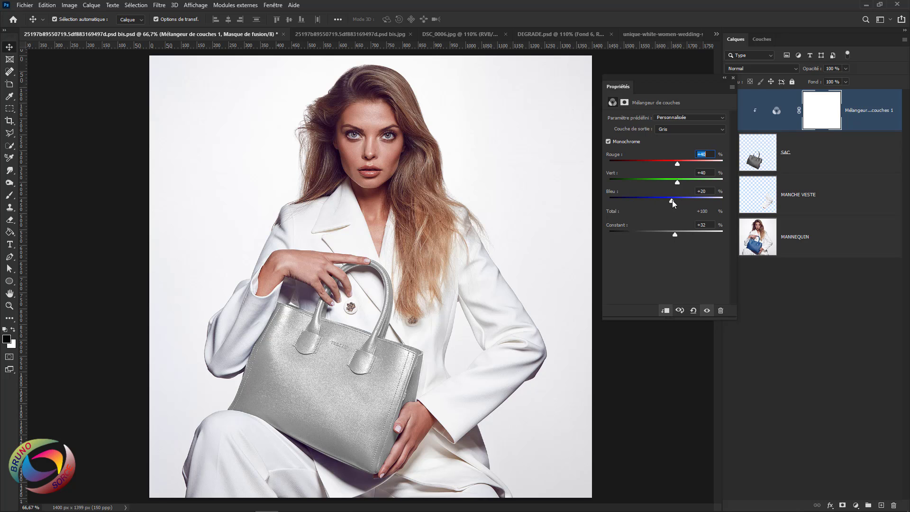
{"action": "left_click_drag", "start_coordinate": [672, 199], "coordinate": [674, 204]}
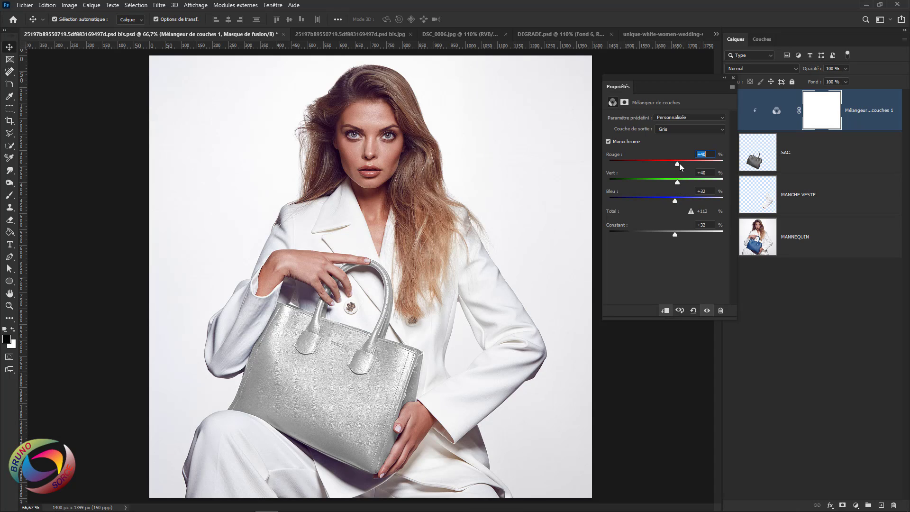
Apply the Channel Mixer preset with red +34, green +66 and blue 0, and darken the bag to black with Constant at -28
{"action": "key", "text": "shift+Tab"}
{"action": "key", "text": "Down"}
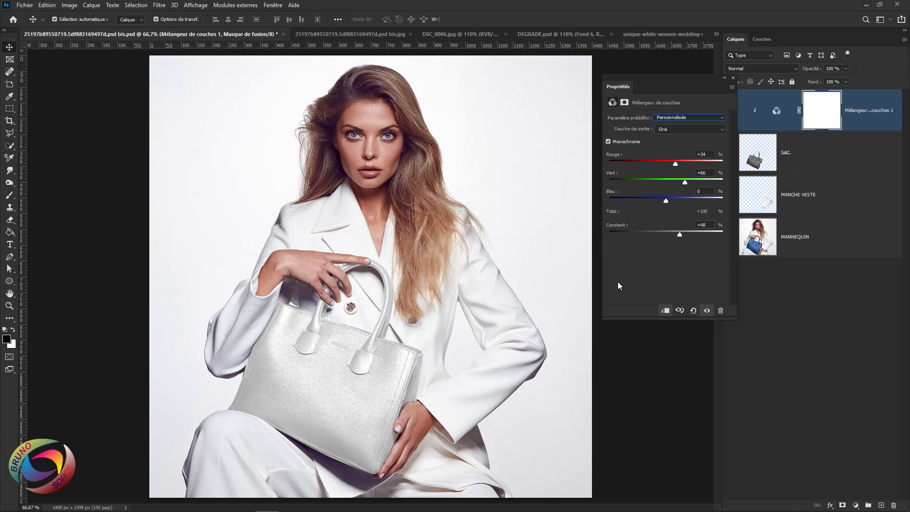
{"action": "left_click_drag", "start_coordinate": [679, 234], "coordinate": [673, 234]}
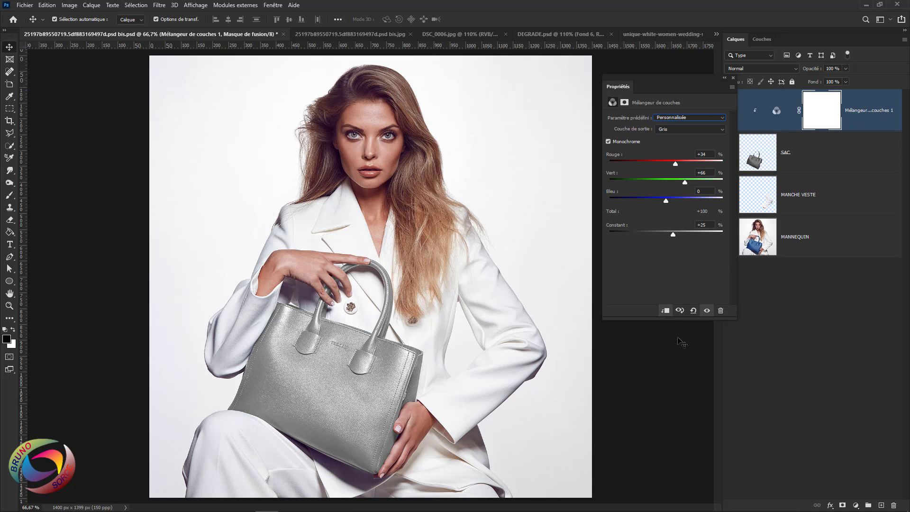
{"action": "left_click_drag", "start_coordinate": [674, 234], "coordinate": [659, 234]}
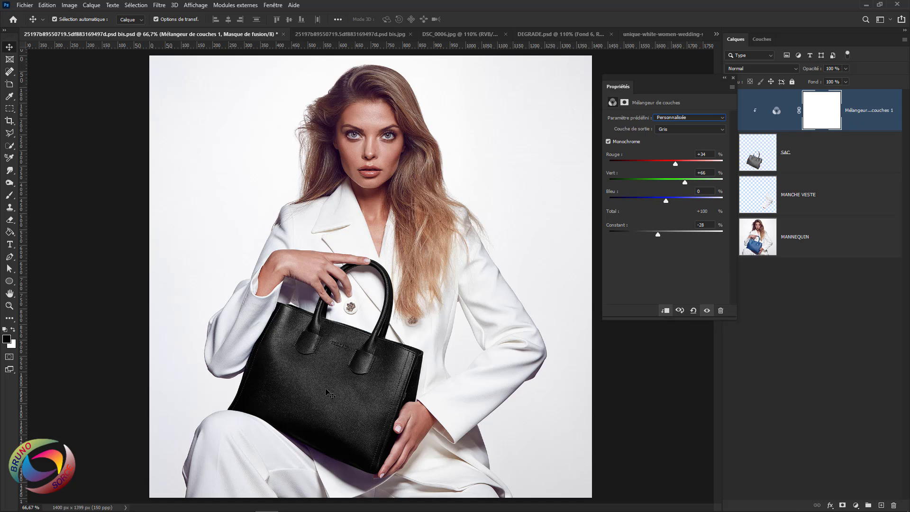
Delete the Channel Mixer adjustment layer above SAC
{"action": "left_click", "coordinate": [733, 78]}
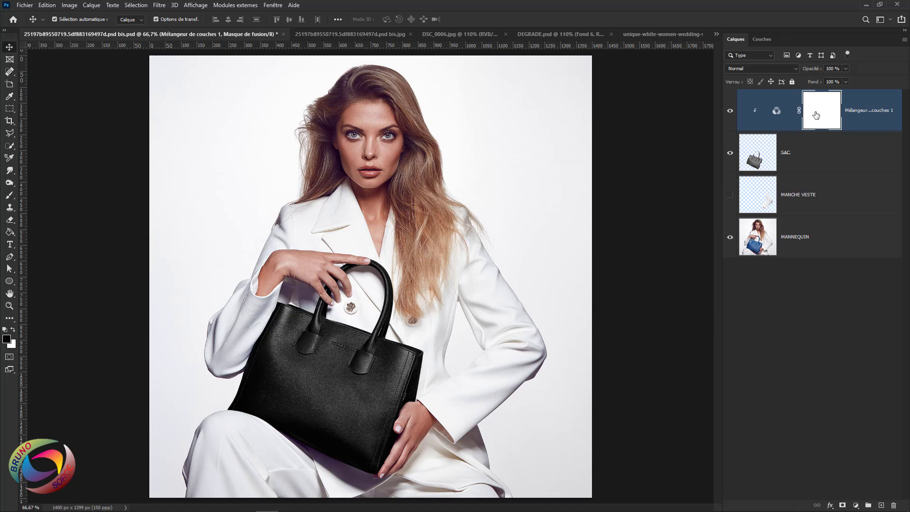
{"action": "left_click", "coordinate": [856, 124]}
{"action": "key", "text": "Delete"}
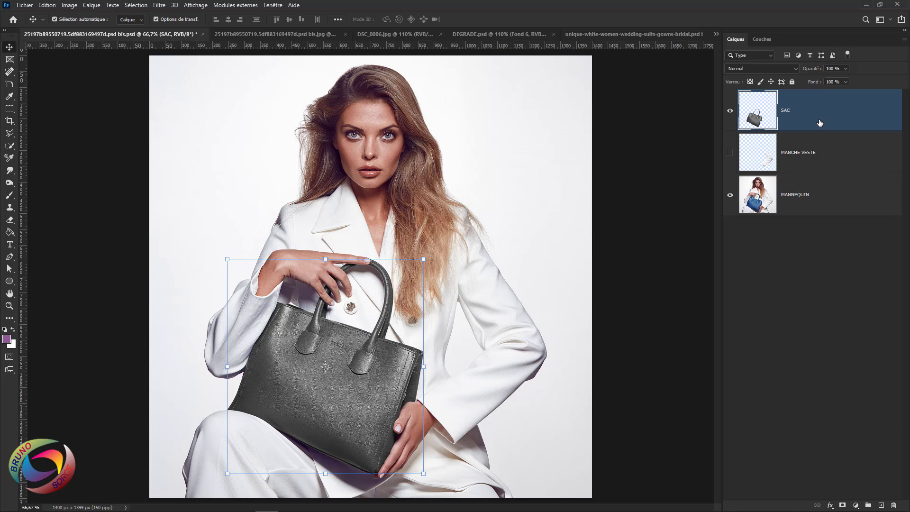
Add a solid colour fill layer in purple #9c639e clipped to the SAC layer, with its blend mode set to Couleur
{"action": "left_click", "coordinate": [855, 505]}
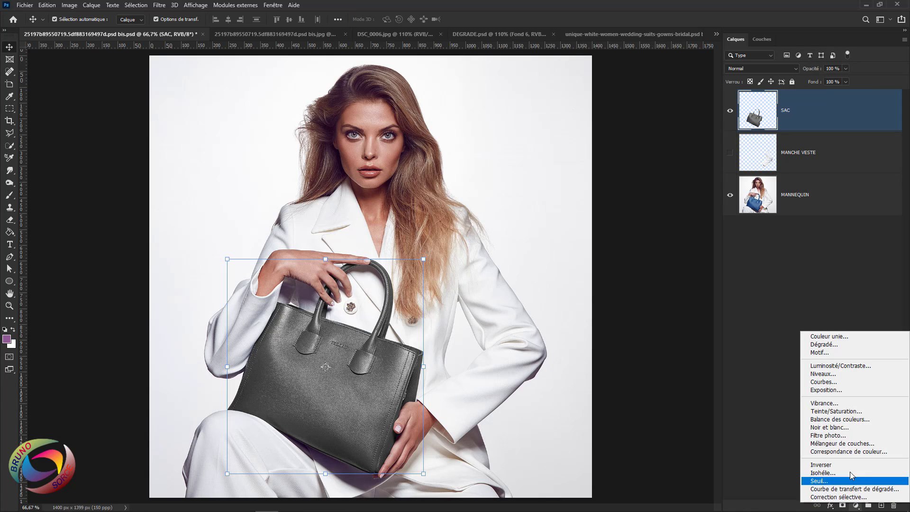
{"action": "left_click", "coordinate": [822, 337]}
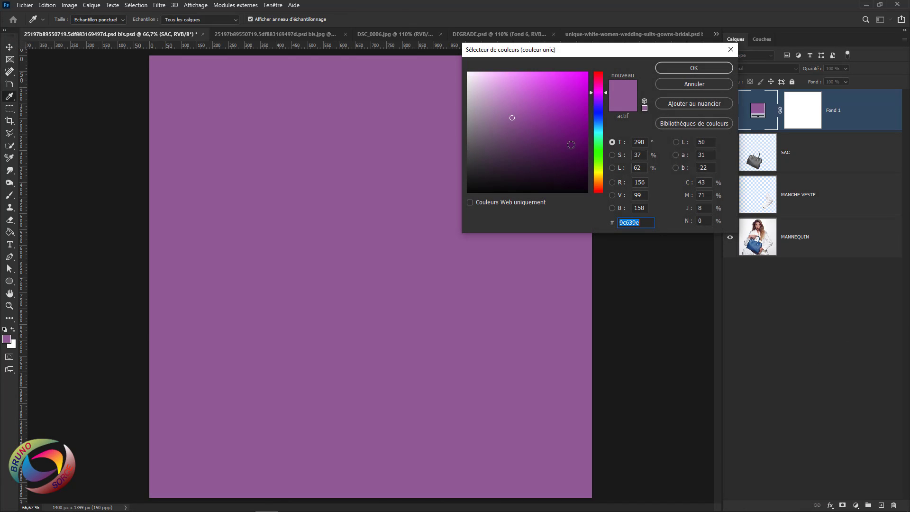
{"action": "left_click", "coordinate": [718, 69]}
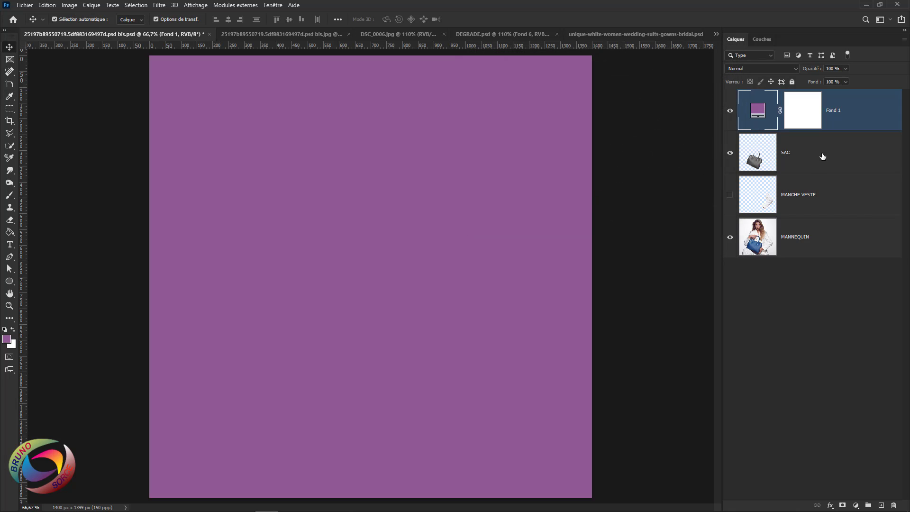
{"action": "left_click", "coordinate": [839, 128], "text": "alt"}
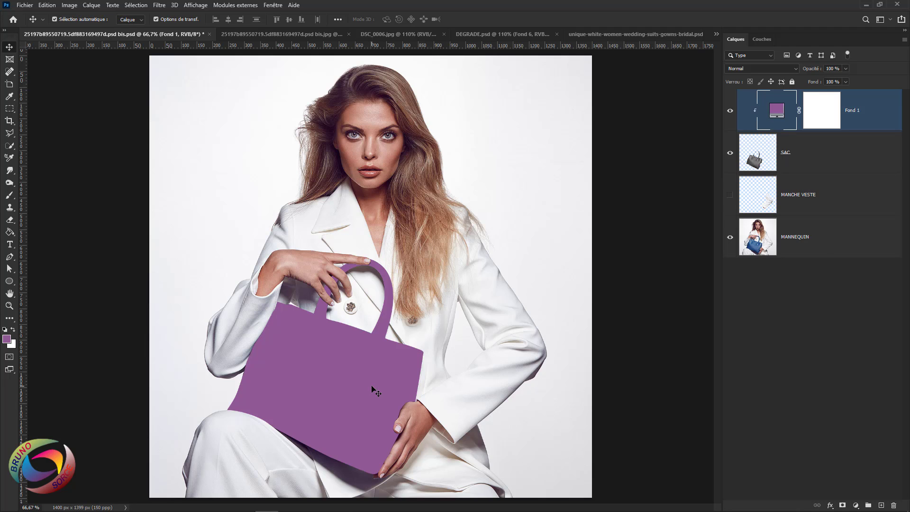
{"action": "left_click", "coordinate": [738, 69]}
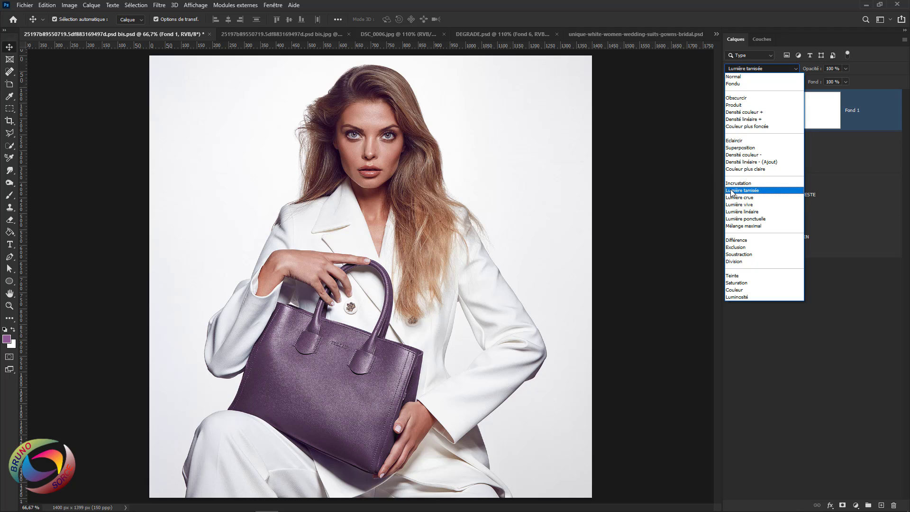
{"action": "left_click", "coordinate": [732, 290]}
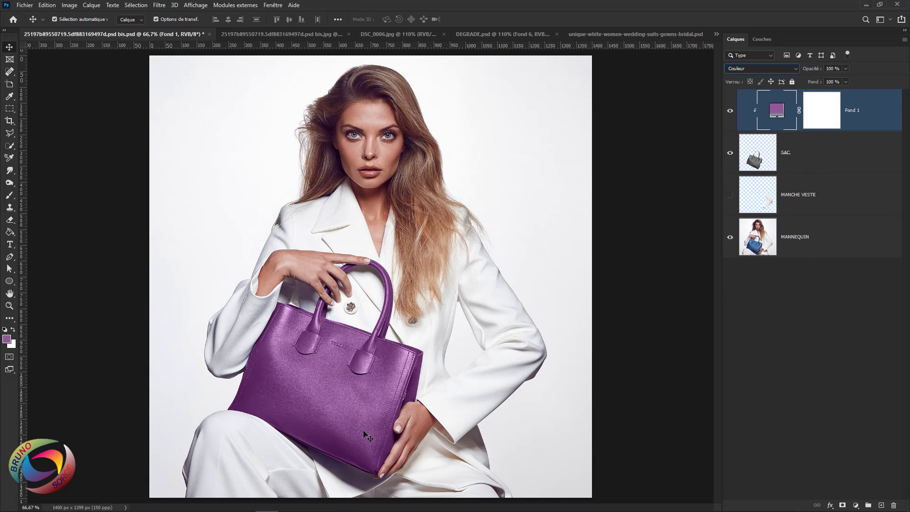
Try other hues for the bag's colour fill, including olive, blue #091ff4, muted blue #5b6197, #97875b and purple #935b97
{"action": "double_click", "coordinate": [777, 111]}
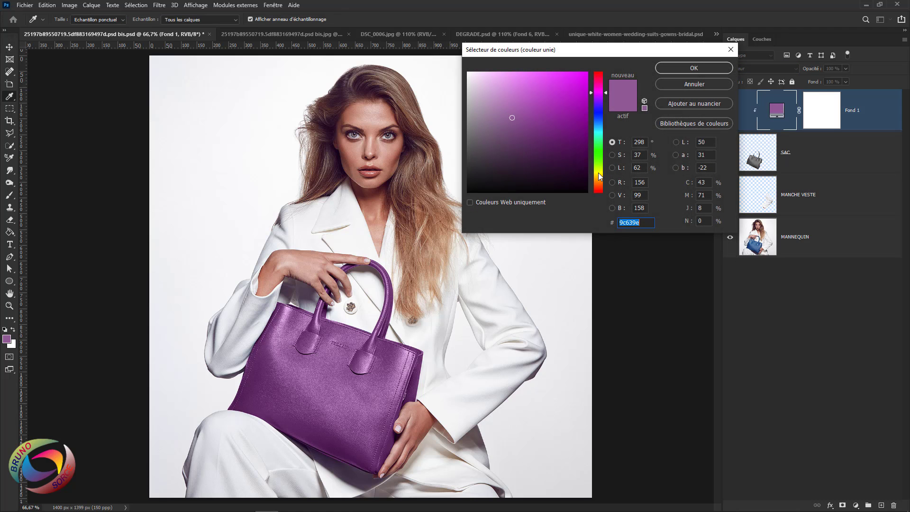
{"action": "left_click", "coordinate": [598, 173]}
{"action": "left_click", "coordinate": [599, 114]}
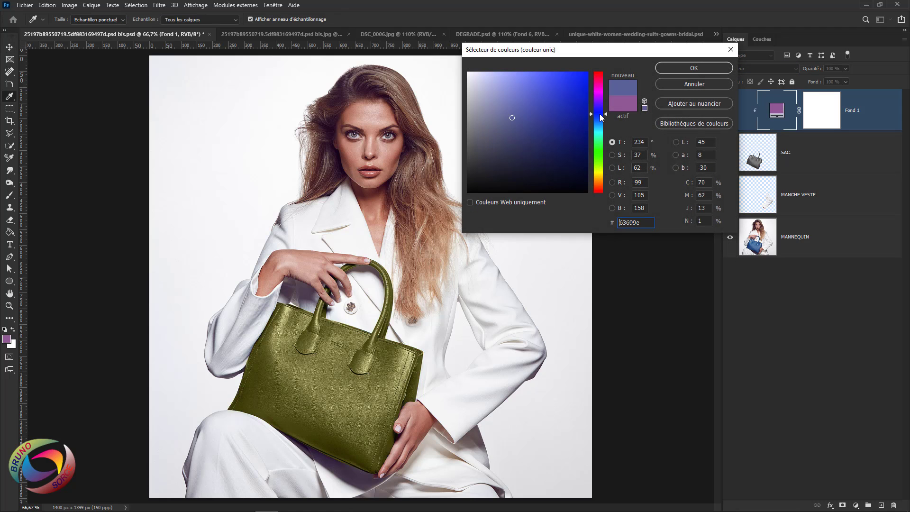
{"action": "left_click", "coordinate": [583, 76]}
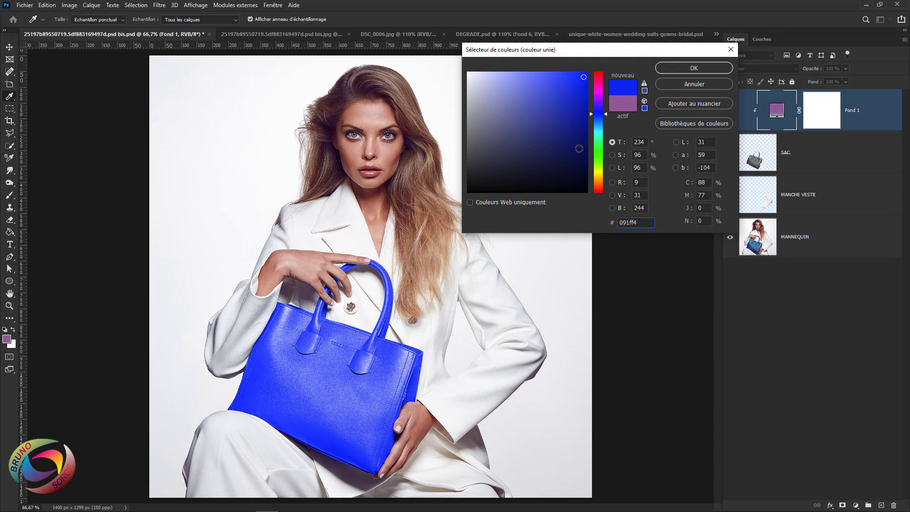
{"action": "left_click", "coordinate": [579, 149]}
{"action": "left_click", "coordinate": [515, 121]}
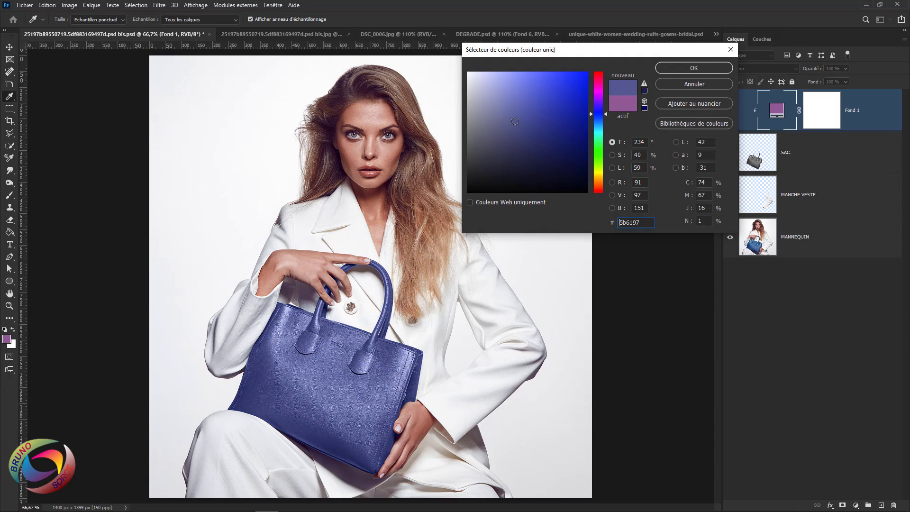
{"action": "left_click", "coordinate": [602, 183]}
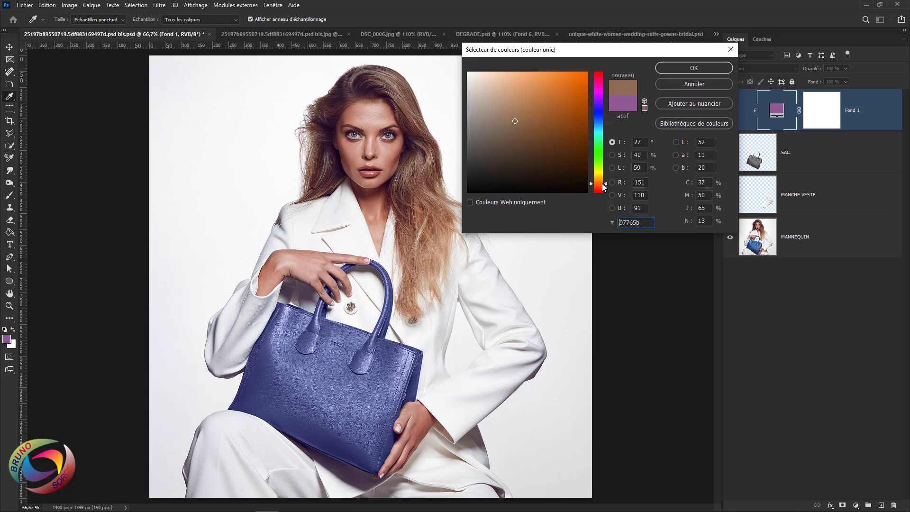
{"action": "left_click", "coordinate": [601, 179]}
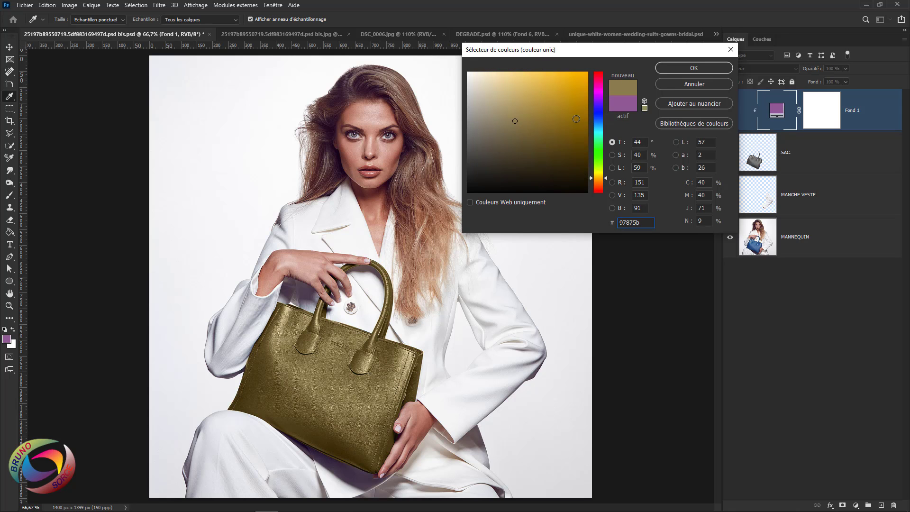
{"action": "left_click_drag", "start_coordinate": [608, 184], "coordinate": [604, 93]}
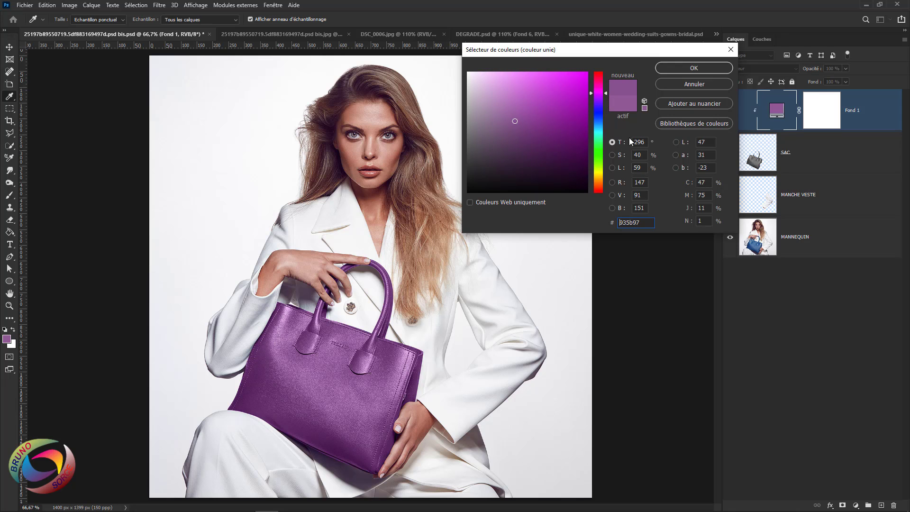
Try PANTONE+ CMYK Coated swatches P 89-8 C, P 109-16 C, P 109-15 C, P 109-12 C and P 109-10 C on the bag
{"action": "left_click", "coordinate": [682, 124]}
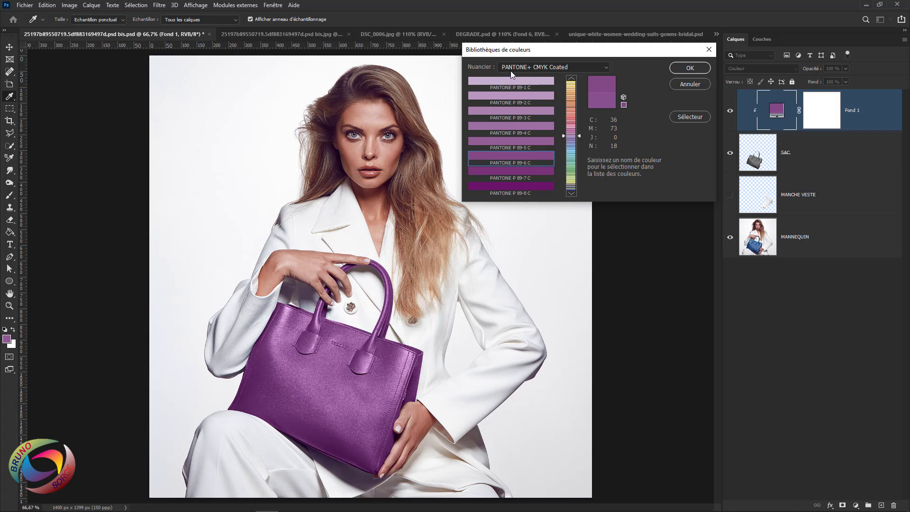
{"action": "left_click", "coordinate": [516, 185]}
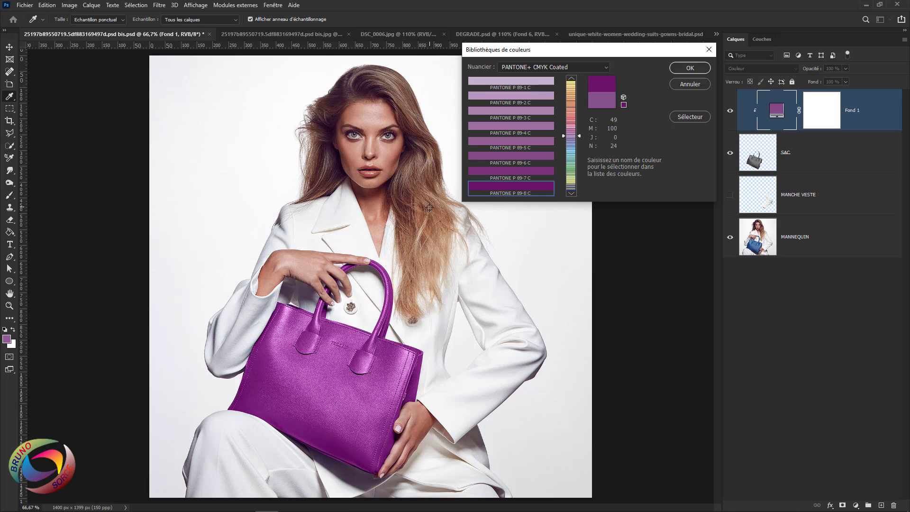
{"action": "left_click", "coordinate": [574, 145]}
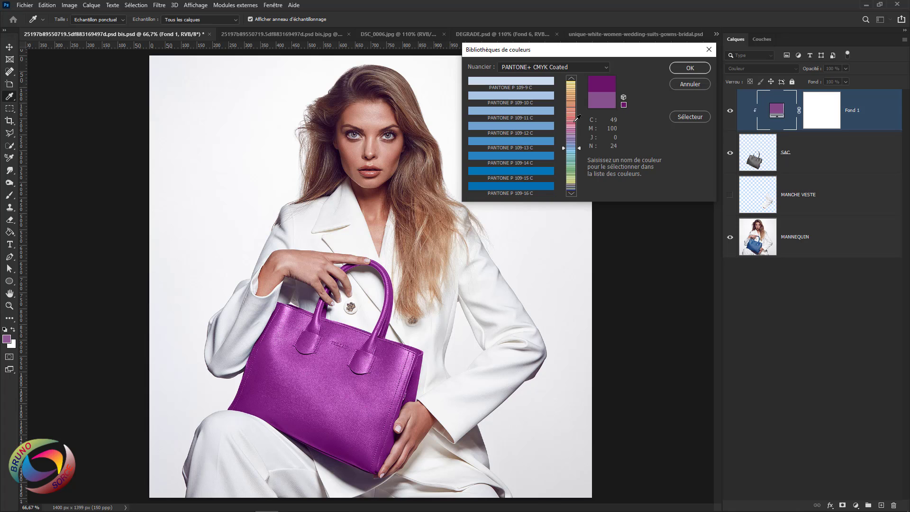
{"action": "left_click", "coordinate": [533, 191]}
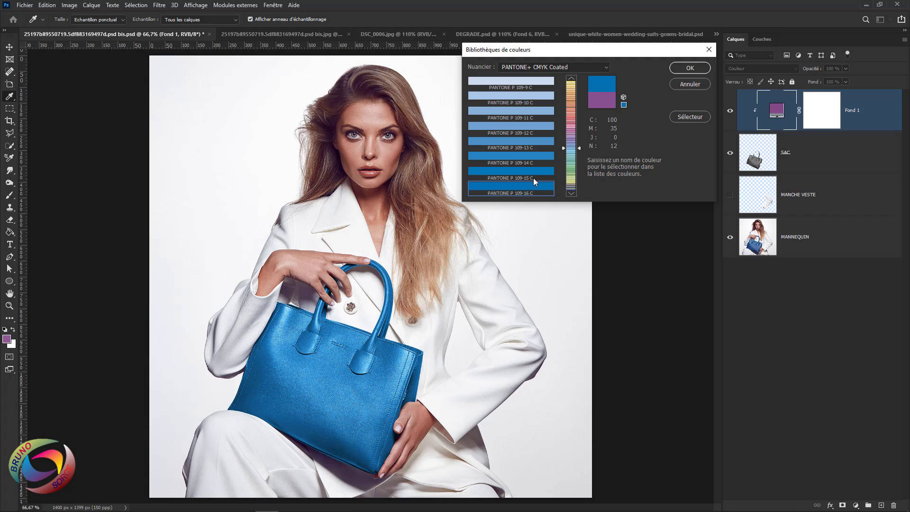
{"action": "left_click", "coordinate": [534, 171]}
{"action": "left_click", "coordinate": [536, 125]}
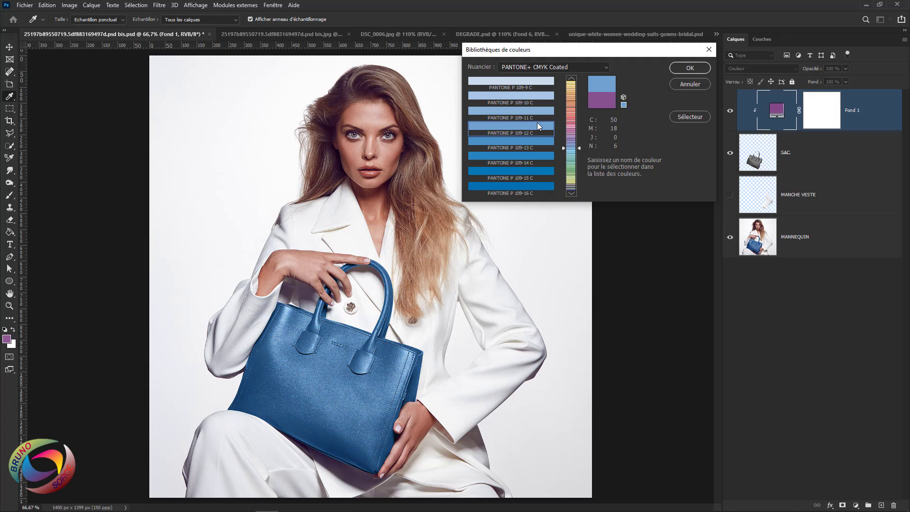
{"action": "left_click", "coordinate": [538, 95]}
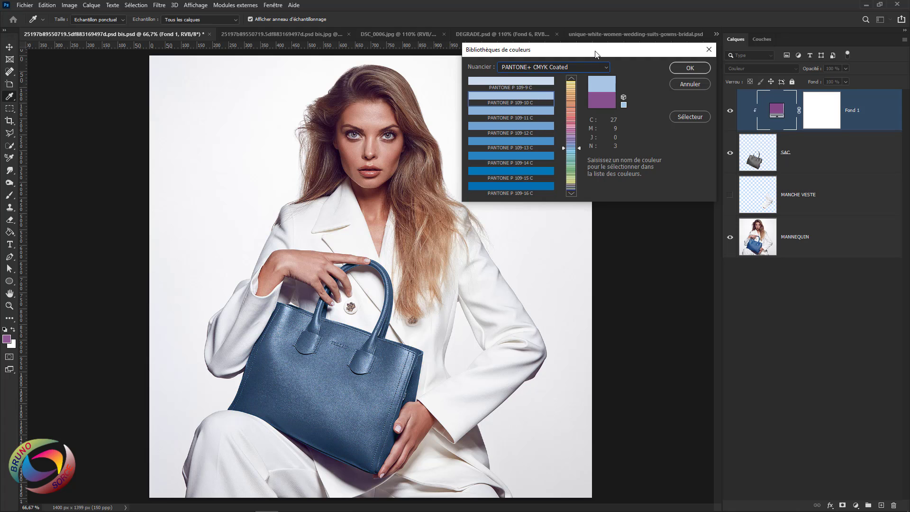
Keep the PANTONE+ CMYK Coated library and try the purple swatches P 84-8 C and P 84-3 C on the bag
{"action": "left_click", "coordinate": [555, 68]}
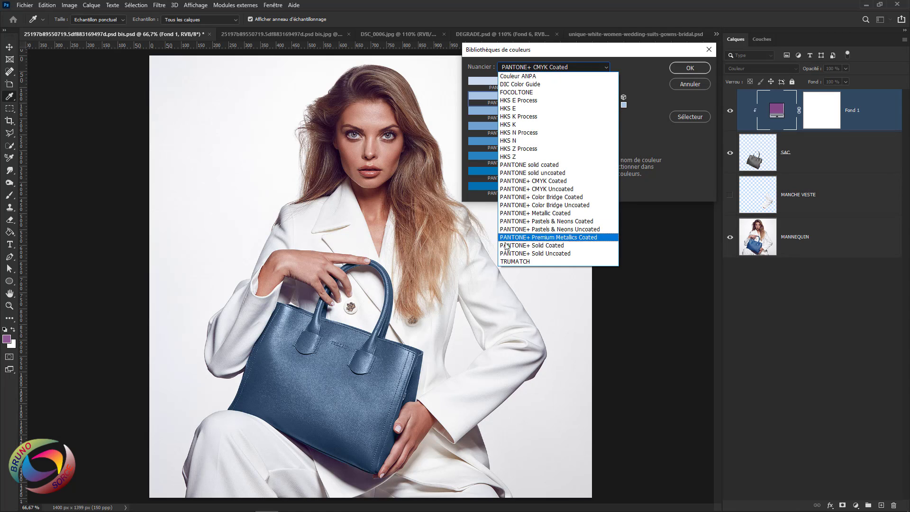
{"action": "left_click", "coordinate": [550, 180]}
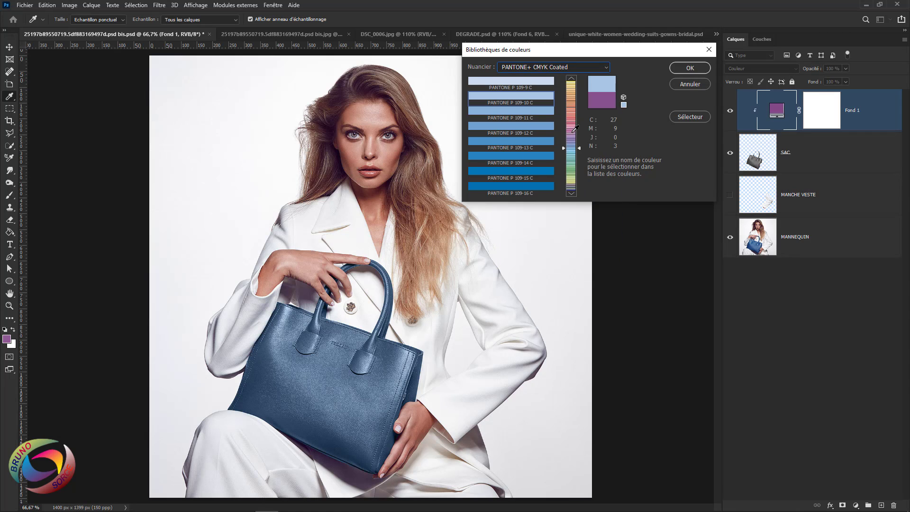
{"action": "left_click", "coordinate": [573, 132]}
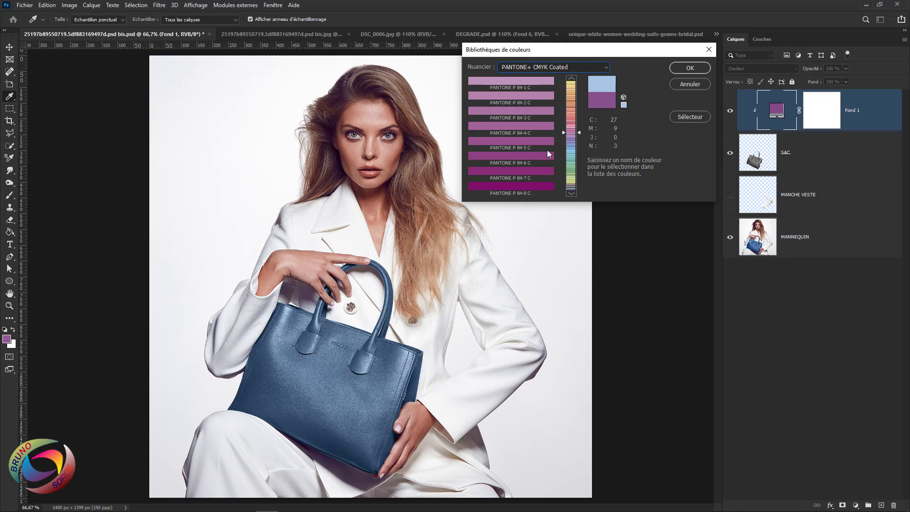
{"action": "left_click", "coordinate": [533, 184]}
{"action": "left_click", "coordinate": [536, 113]}
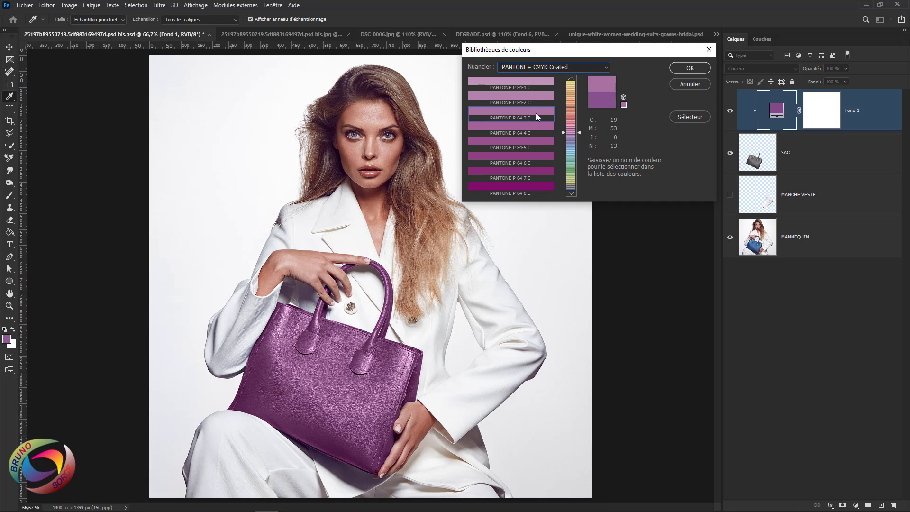
Return to the colour picker and set the bag's fill colour to brown #613f03
{"action": "left_click", "coordinate": [690, 117]}
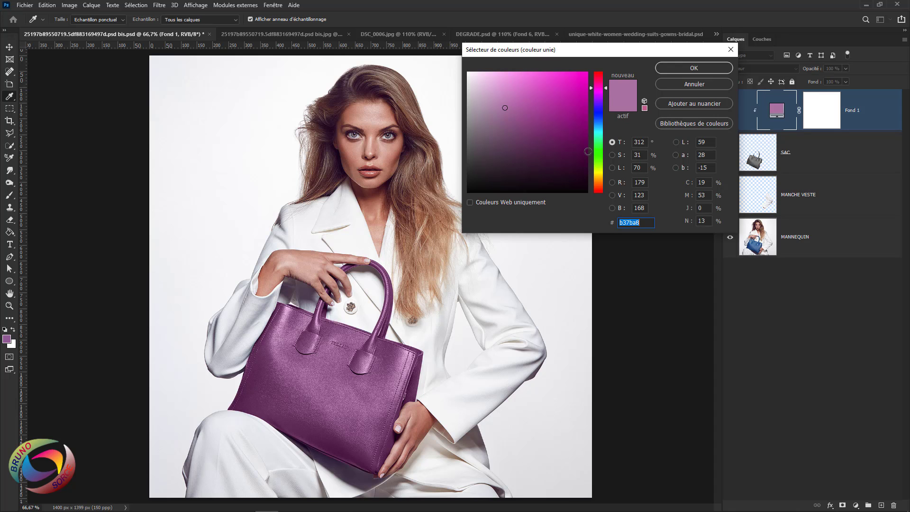
{"action": "left_click_drag", "start_coordinate": [607, 87], "coordinate": [608, 181]}
{"action": "left_click", "coordinate": [584, 147]}
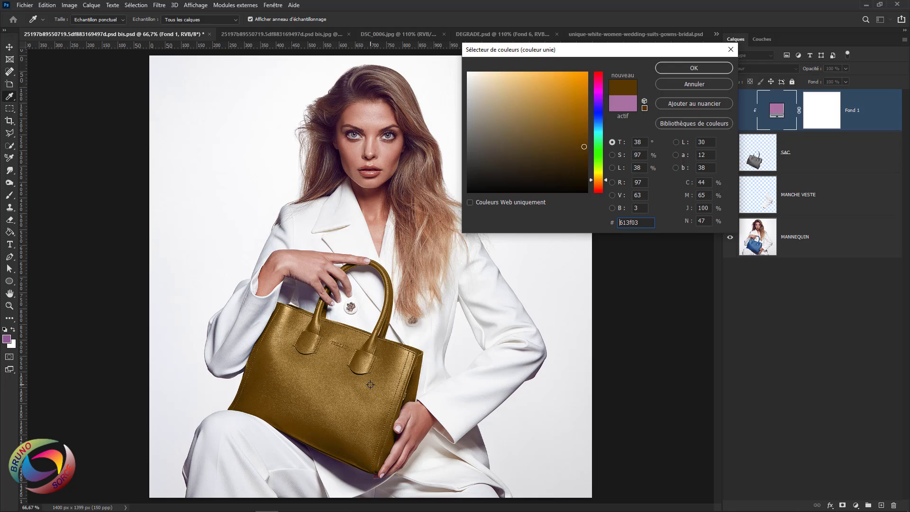
{"action": "key", "text": "Tab"}
{"action": "left_click", "coordinate": [690, 69]}
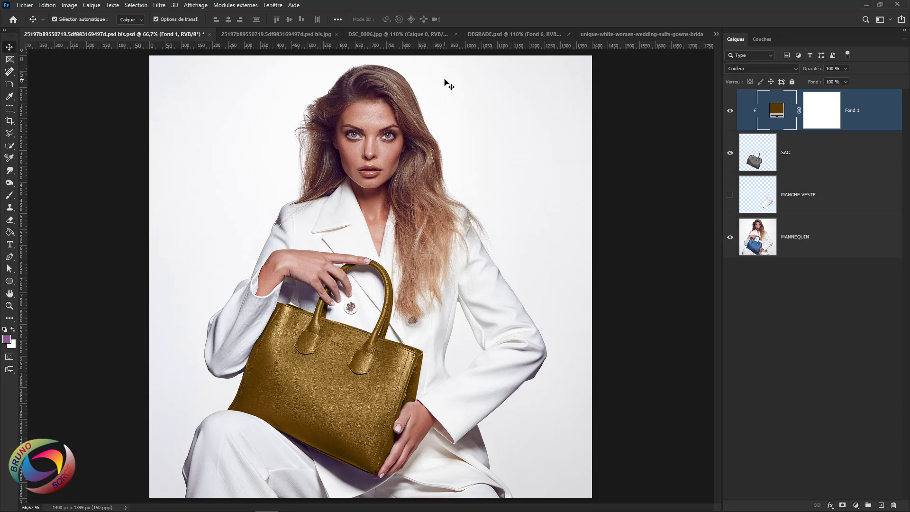
Add a Hue/Saturation adjustment layer above the red car photo in DSC_0006.jpg
{"action": "left_click", "coordinate": [420, 34]}
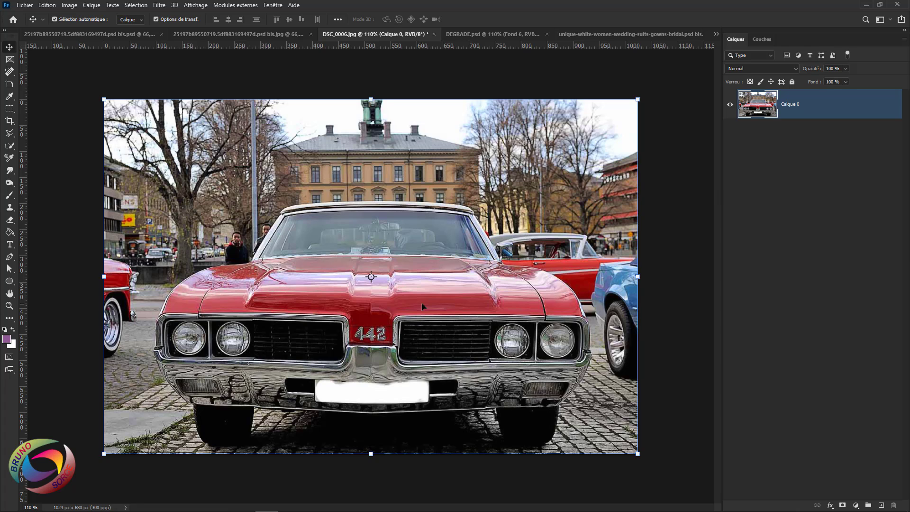
{"action": "left_click", "coordinate": [856, 505]}
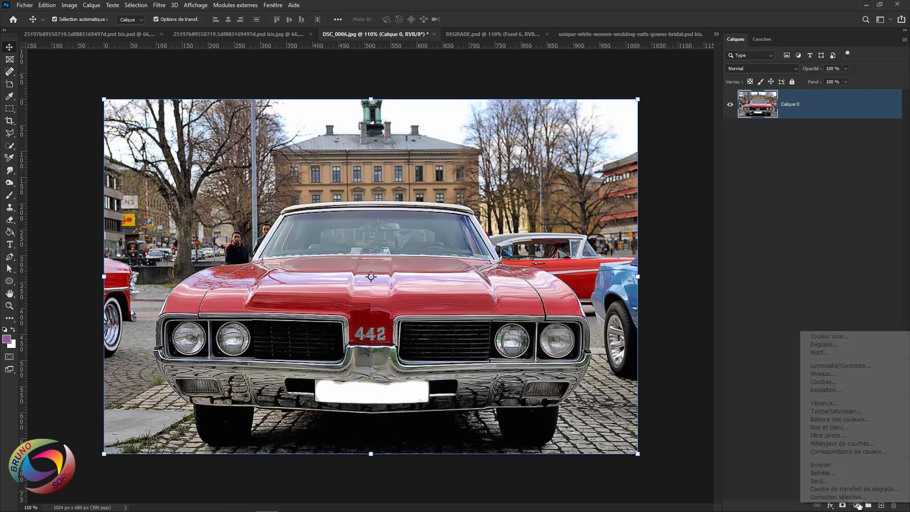
{"action": "left_click", "coordinate": [832, 411]}
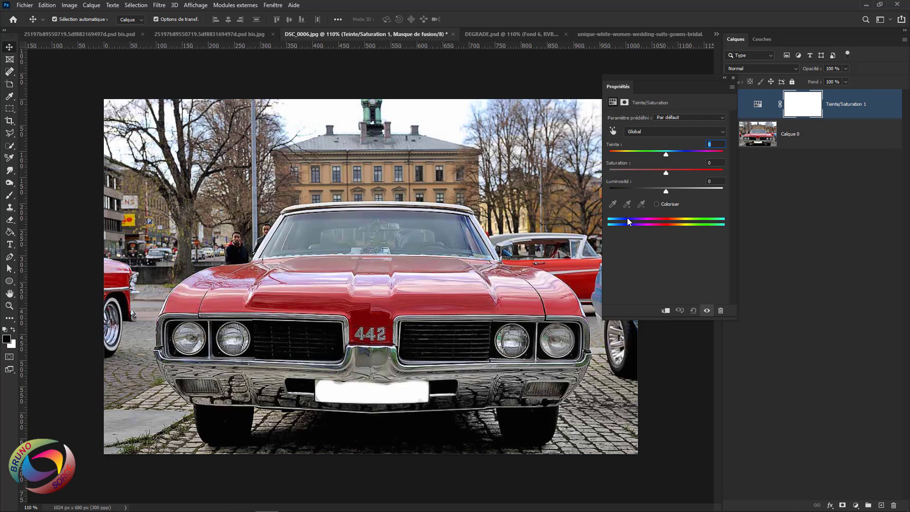
Target the Rouges range by sampling the car's bonnet and shift its hue to -70 to turn the red paint purple
{"action": "left_click", "coordinate": [612, 130]}
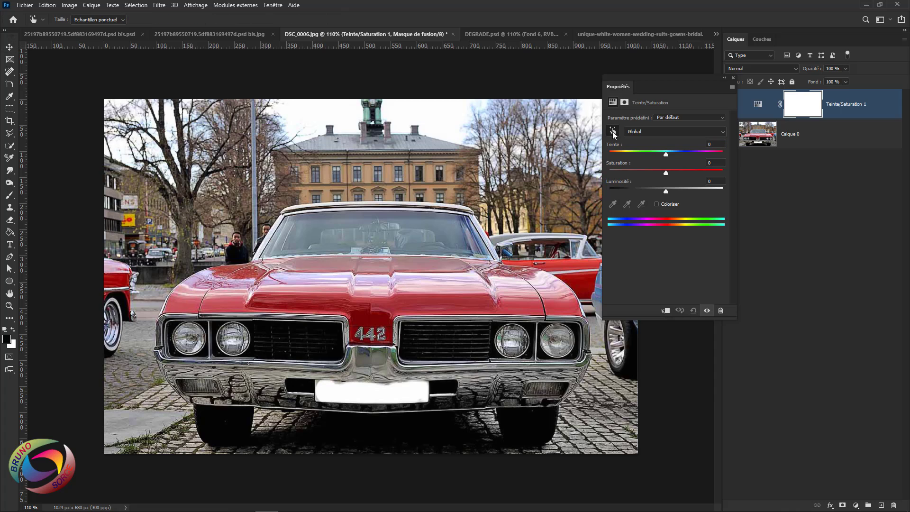
{"action": "left_click", "coordinate": [459, 294]}
{"action": "left_click_drag", "start_coordinate": [665, 155], "coordinate": [664, 155]}
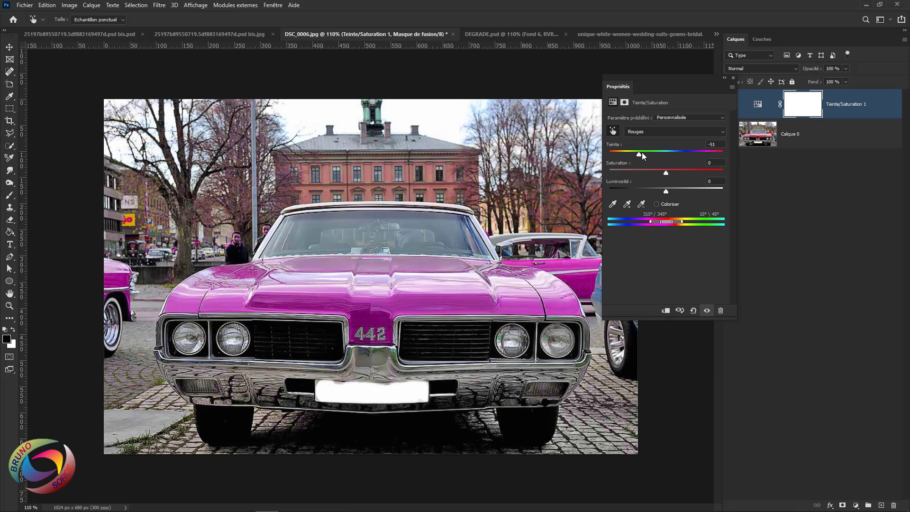
{"action": "left_click_drag", "start_coordinate": [641, 152], "coordinate": [636, 152]}
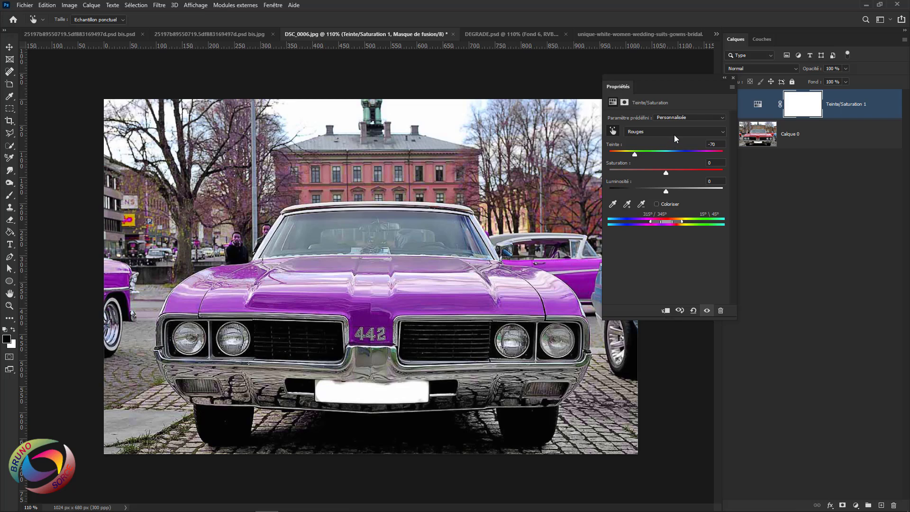
{"action": "left_click", "coordinate": [733, 78]}
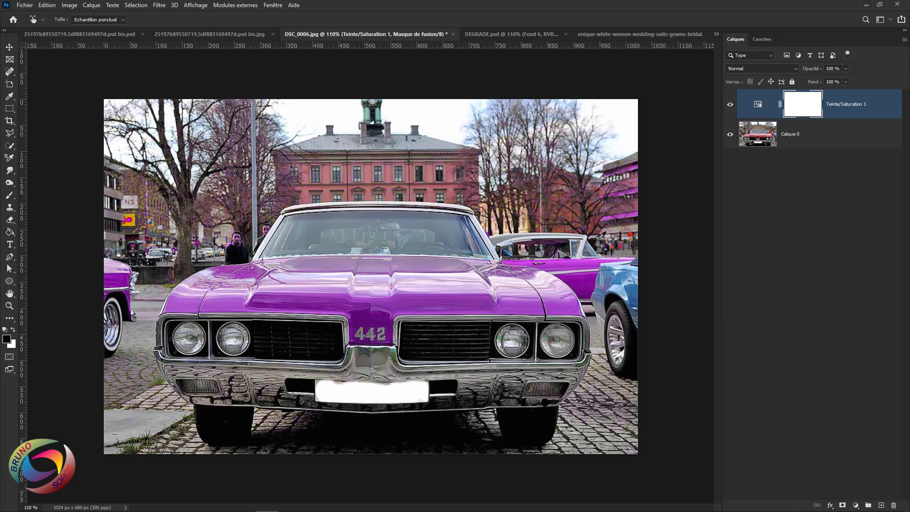
Paint black on the Teinte/Saturation 1 mask around the main car to remove the purple shift from the background and other cars
{"action": "left_click", "coordinate": [11, 196]}
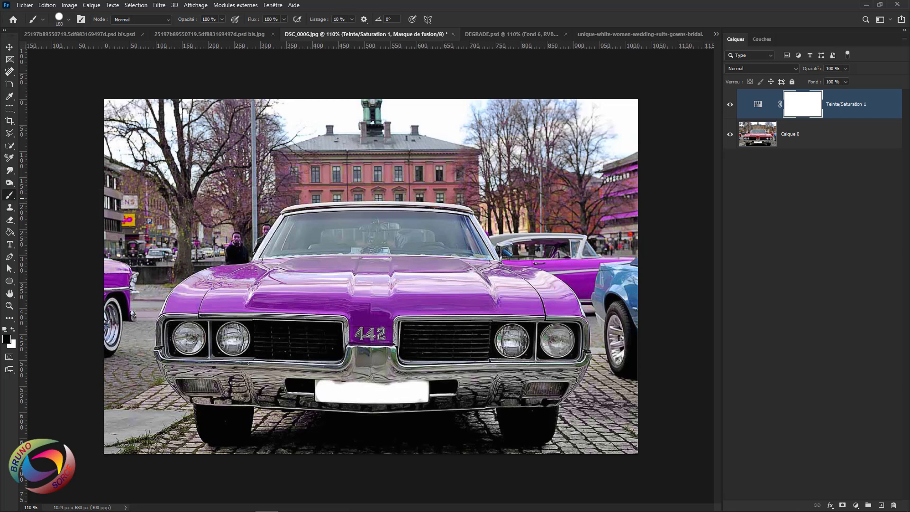
{"action": "mouse_move", "coordinate": [268, 198]}
{"action": "left_mouse_down"}
{"action": "mouse_move", "coordinate": [248, 161]}
{"action": "mouse_move", "coordinate": [210, 155]}
{"action": "mouse_move", "coordinate": [177, 170]}
{"action": "mouse_move", "coordinate": [205, 141]}
{"action": "mouse_move", "coordinate": [137, 174]}
{"action": "mouse_move", "coordinate": [110, 211]}
{"action": "mouse_move", "coordinate": [114, 250]}
{"action": "mouse_move", "coordinate": [94, 307]}
{"action": "mouse_move", "coordinate": [138, 240]}
{"action": "mouse_move", "coordinate": [178, 223]}
{"action": "left_mouse_up"}
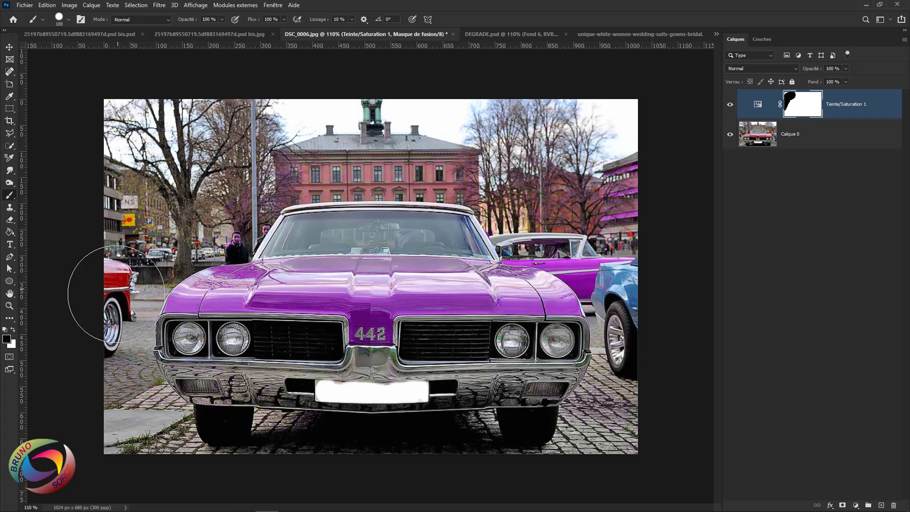
{"action": "mouse_move", "coordinate": [116, 293]}
{"action": "left_mouse_down"}
{"action": "mouse_move", "coordinate": [112, 370]}
{"action": "mouse_move", "coordinate": [168, 381]}
{"action": "mouse_move", "coordinate": [342, 381]}
{"action": "mouse_move", "coordinate": [312, 405]}
{"action": "left_mouse_up"}
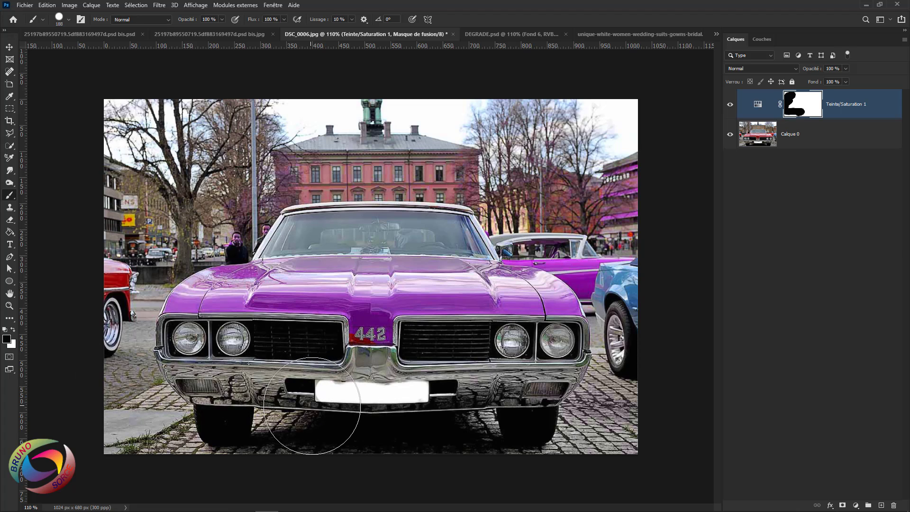
{"action": "key", "text": "ctrl+z"}
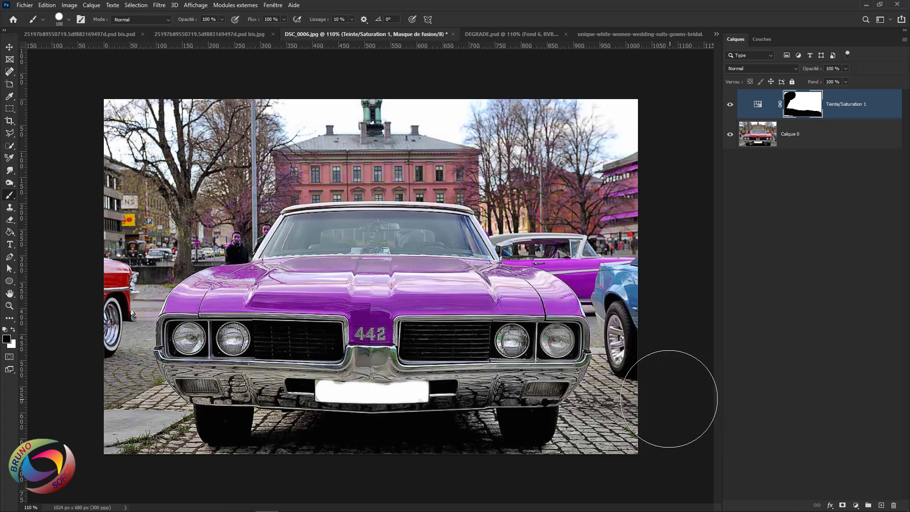
{"action": "mouse_move", "coordinate": [646, 275]}
{"action": "left_mouse_down"}
{"action": "mouse_move", "coordinate": [588, 238]}
{"action": "mouse_move", "coordinate": [484, 203]}
{"action": "mouse_move", "coordinate": [581, 211]}
{"action": "mouse_move", "coordinate": [601, 188]}
{"action": "mouse_move", "coordinate": [324, 146]}
{"action": "mouse_move", "coordinate": [544, 142]}
{"action": "mouse_move", "coordinate": [275, 181]}
{"action": "mouse_move", "coordinate": [286, 177]}
{"action": "mouse_move", "coordinate": [237, 208]}
{"action": "mouse_move", "coordinate": [168, 218]}
{"action": "mouse_move", "coordinate": [83, 265]}
{"action": "mouse_move", "coordinate": [128, 230]}
{"action": "mouse_move", "coordinate": [313, 183]}
{"action": "mouse_move", "coordinate": [450, 215]}
{"action": "mouse_move", "coordinate": [489, 204]}
{"action": "left_mouse_up"}
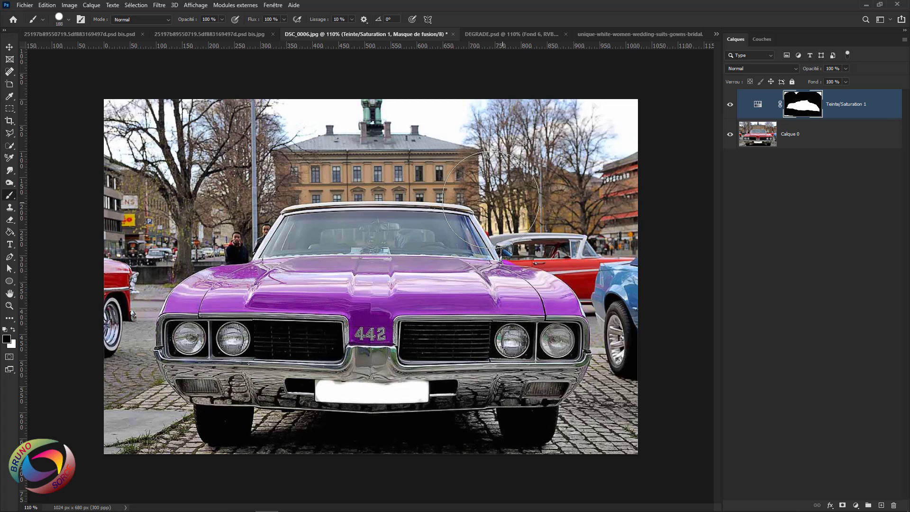
In DEGRADE.psd, hide and restore the Calque 0 copie photo to examine the cut-out body and wheel rim layers
{"action": "key", "text": "v"}
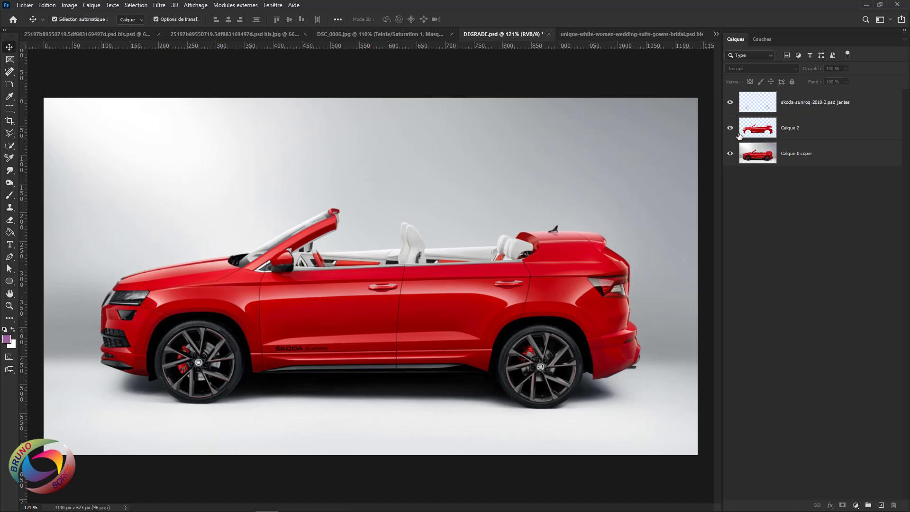
{"action": "left_click", "coordinate": [730, 153]}
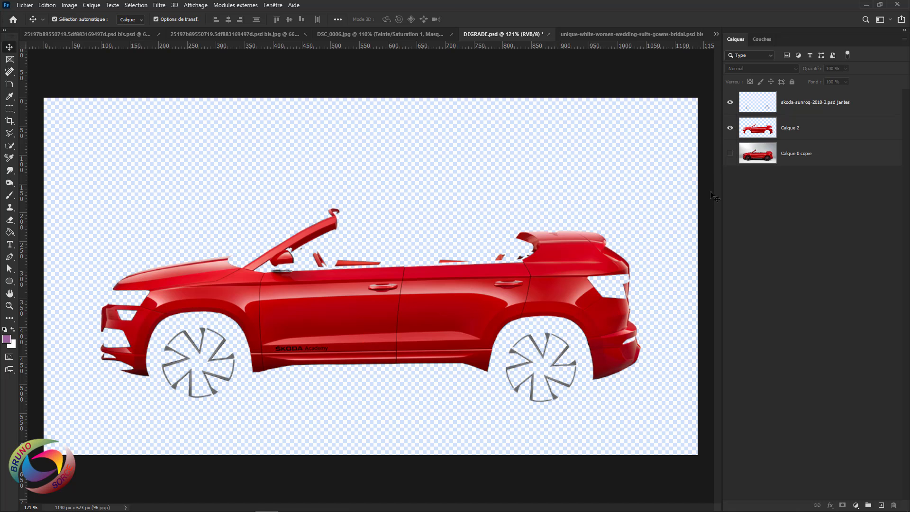
{"action": "left_click", "coordinate": [730, 128]}
{"action": "key", "text": "ctrl+z"}
{"action": "left_click", "coordinate": [730, 153]}
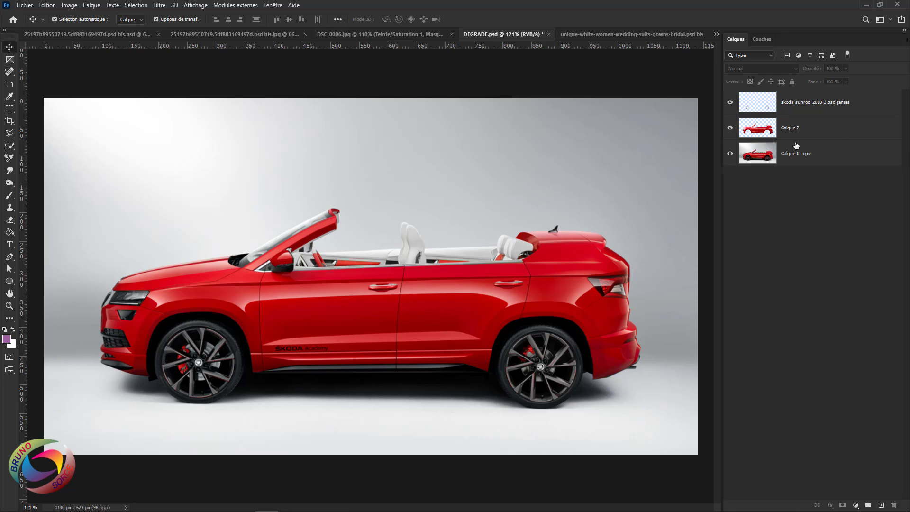
Brush the purple foreground colour over the car body on Calque 2 and blend the layer in Couleur mode
{"action": "left_click", "coordinate": [754, 130]}
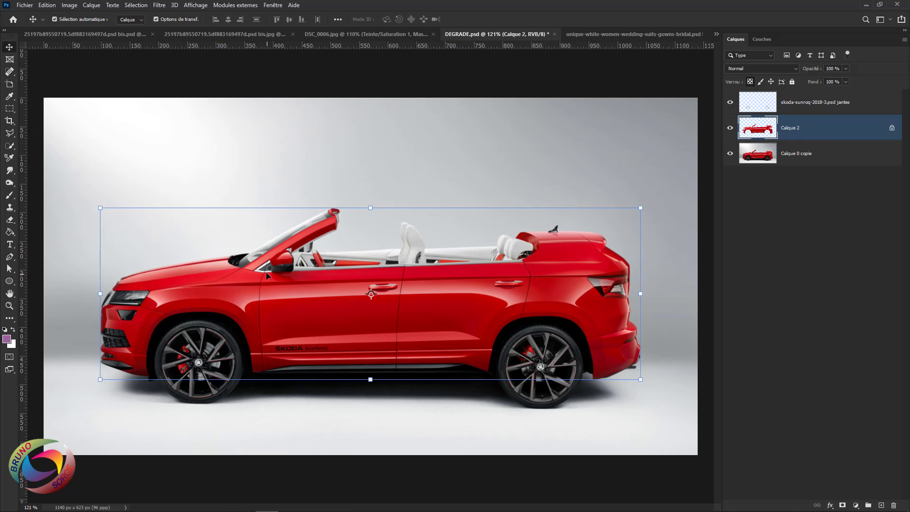
{"action": "left_click", "coordinate": [9, 195]}
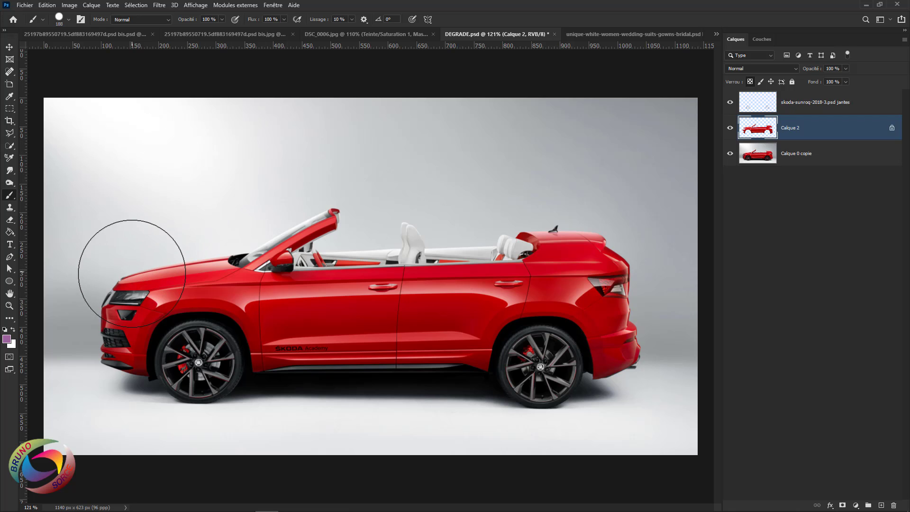
{"action": "left_click", "coordinate": [134, 294]}
{"action": "mouse_move", "coordinate": [135, 294]}
{"action": "left_mouse_down"}
{"action": "mouse_move", "coordinate": [233, 277]}
{"action": "mouse_move", "coordinate": [351, 235]}
{"action": "mouse_move", "coordinate": [334, 257]}
{"action": "mouse_move", "coordinate": [230, 320]}
{"action": "mouse_move", "coordinate": [103, 353]}
{"action": "mouse_move", "coordinate": [152, 372]}
{"action": "mouse_move", "coordinate": [639, 371]}
{"action": "mouse_move", "coordinate": [622, 281]}
{"action": "mouse_move", "coordinate": [597, 242]}
{"action": "mouse_move", "coordinate": [499, 273]}
{"action": "mouse_move", "coordinate": [308, 286]}
{"action": "left_mouse_up"}
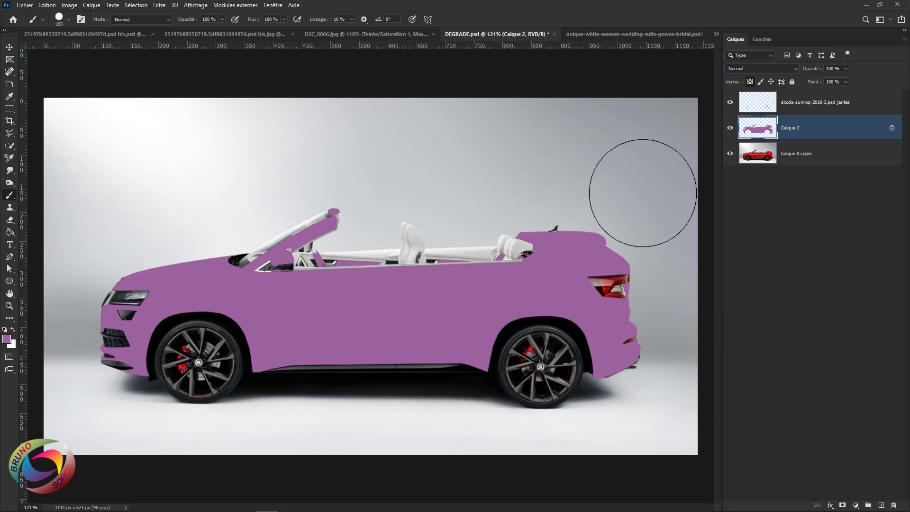
{"action": "left_click", "coordinate": [738, 67]}
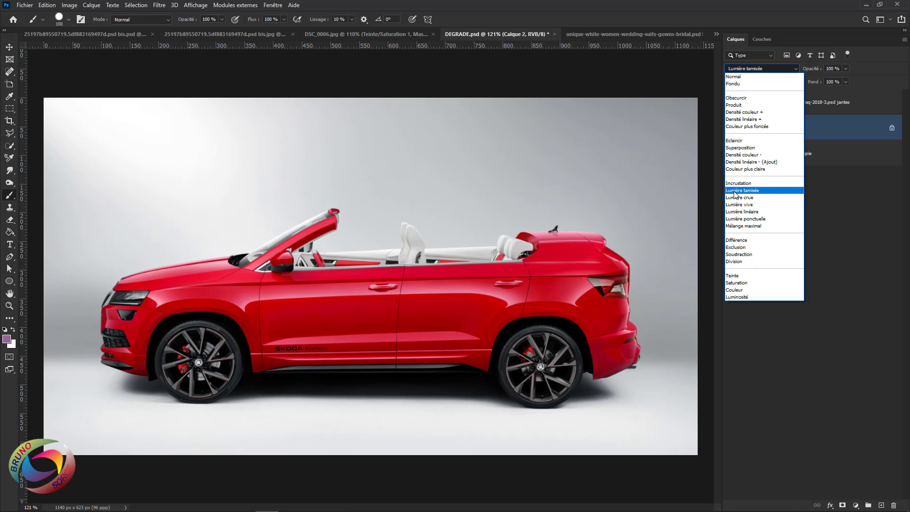
{"action": "left_click", "coordinate": [733, 290]}
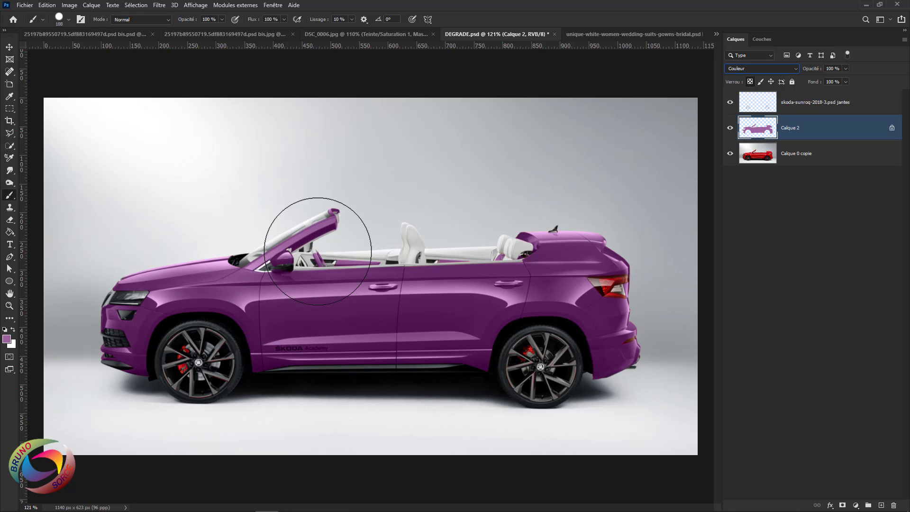
Set the foreground colour to blue #4a56f2 and repaint the whole car body on Calque 2
{"action": "left_click", "coordinate": [7, 339]}
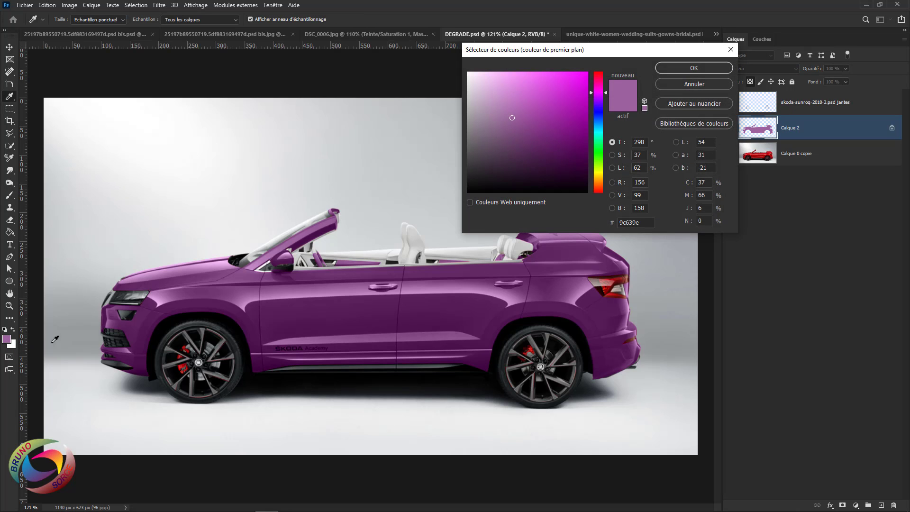
{"action": "left_click", "coordinate": [598, 113]}
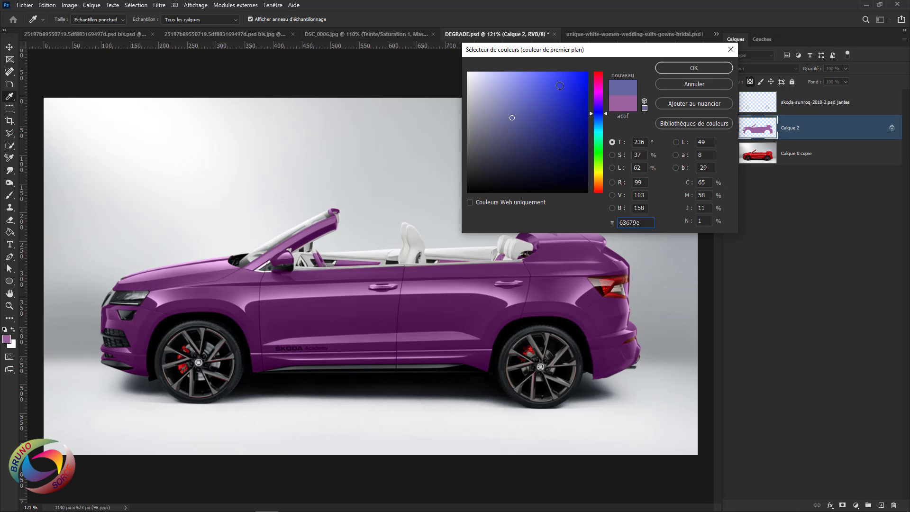
{"action": "left_click", "coordinate": [550, 79]}
{"action": "key", "text": "Return"}
{"action": "mouse_move", "coordinate": [611, 268]}
{"action": "left_mouse_down"}
{"action": "mouse_move", "coordinate": [441, 261]}
{"action": "mouse_move", "coordinate": [275, 247]}
{"action": "mouse_move", "coordinate": [168, 274]}
{"action": "mouse_move", "coordinate": [137, 296]}
{"action": "mouse_move", "coordinate": [125, 338]}
{"action": "mouse_move", "coordinate": [214, 359]}
{"action": "mouse_move", "coordinate": [470, 384]}
{"action": "mouse_move", "coordinate": [600, 382]}
{"action": "mouse_move", "coordinate": [656, 352]}
{"action": "mouse_move", "coordinate": [576, 326]}
{"action": "mouse_move", "coordinate": [147, 314]}
{"action": "left_mouse_up"}
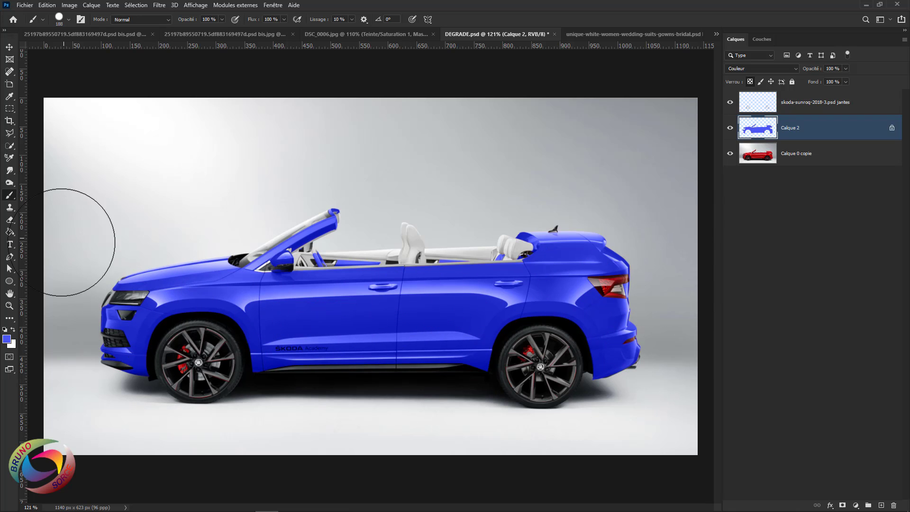
Set the foreground colour to yellow #f2d04a and try painting the car body on Calque 2, starting at the rear
{"action": "left_click", "coordinate": [6, 339]}
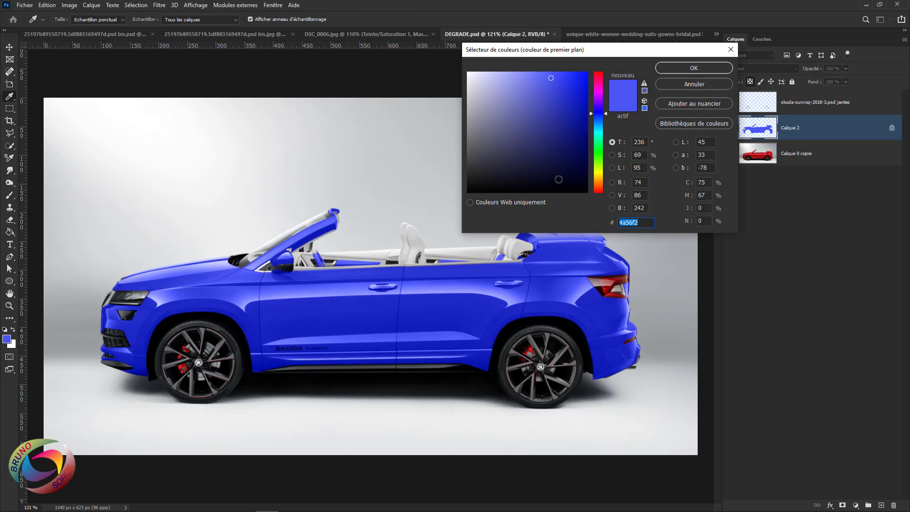
{"action": "left_click", "coordinate": [599, 176]}
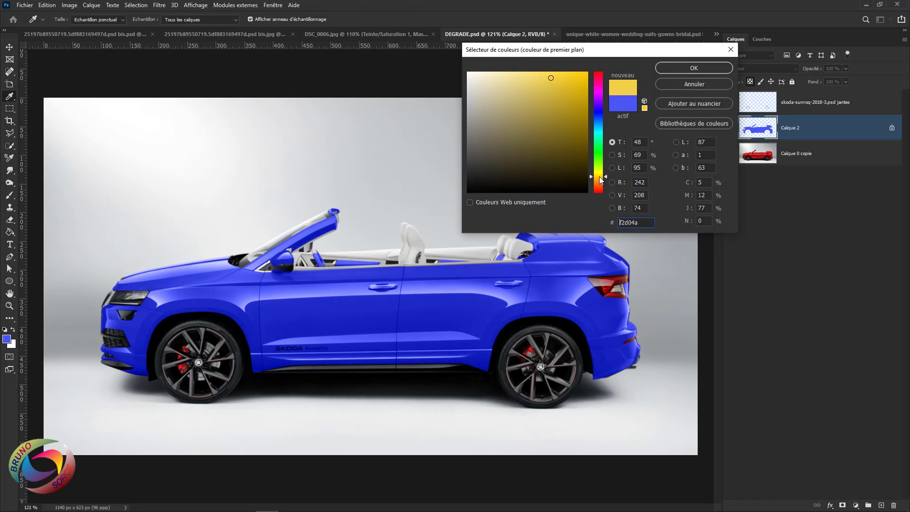
{"action": "left_click", "coordinate": [693, 67]}
{"action": "mouse_move", "coordinate": [611, 284]}
{"action": "left_mouse_down"}
{"action": "mouse_move", "coordinate": [536, 257]}
{"action": "mouse_move", "coordinate": [269, 246]}
{"action": "mouse_move", "coordinate": [178, 270]}
{"action": "mouse_move", "coordinate": [124, 311]}
{"action": "mouse_move", "coordinate": [159, 369]}
{"action": "mouse_move", "coordinate": [310, 333]}
{"action": "mouse_move", "coordinate": [466, 317]}
{"action": "mouse_move", "coordinate": [607, 345]}
{"action": "left_mouse_up"}
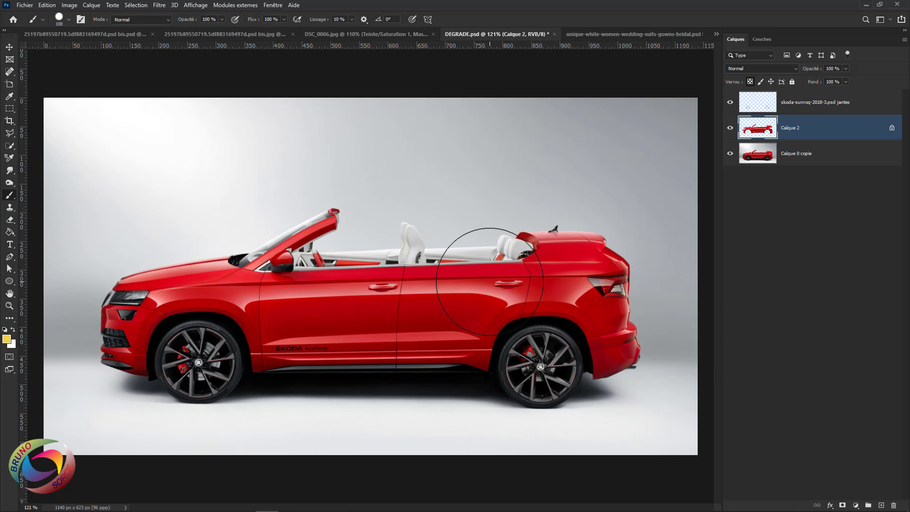
Hide Calque 0 copie to check the isolated red body on Calque 2, and show the photo again
{"action": "key", "text": "v"}
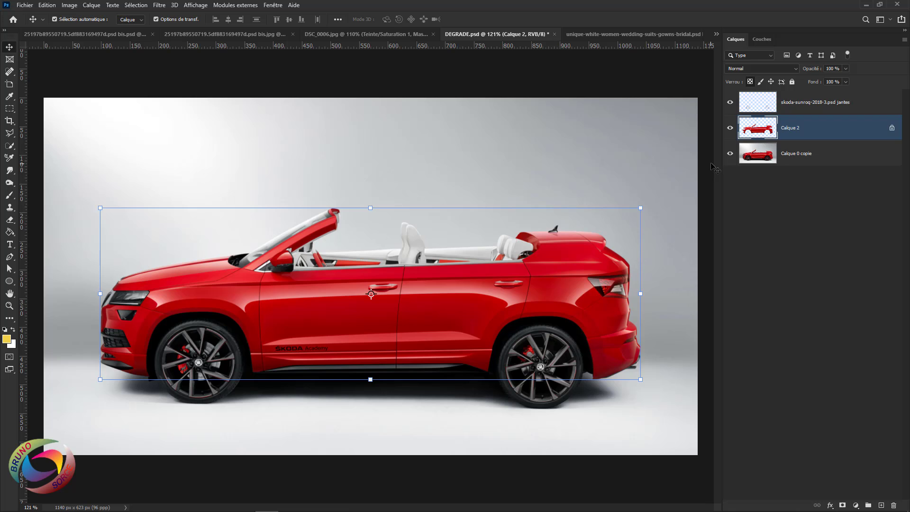
{"action": "left_click", "coordinate": [730, 154]}
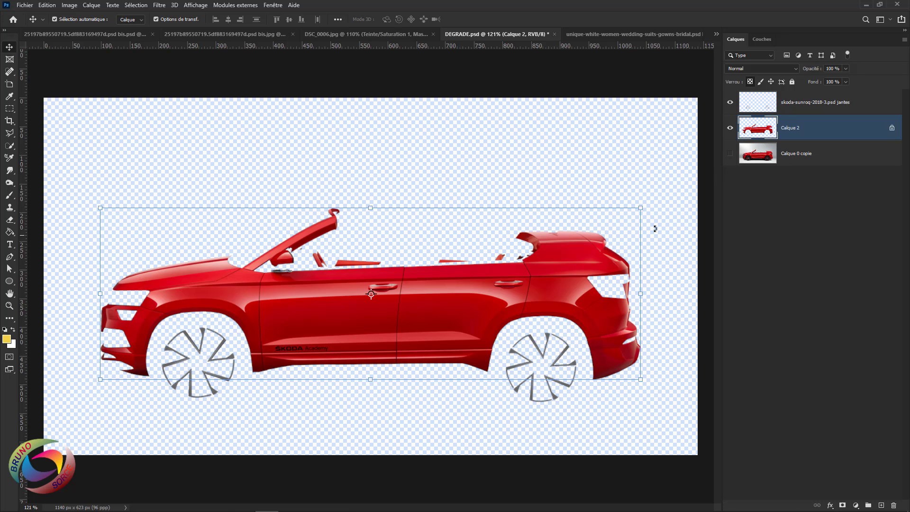
{"action": "left_click", "coordinate": [729, 153]}
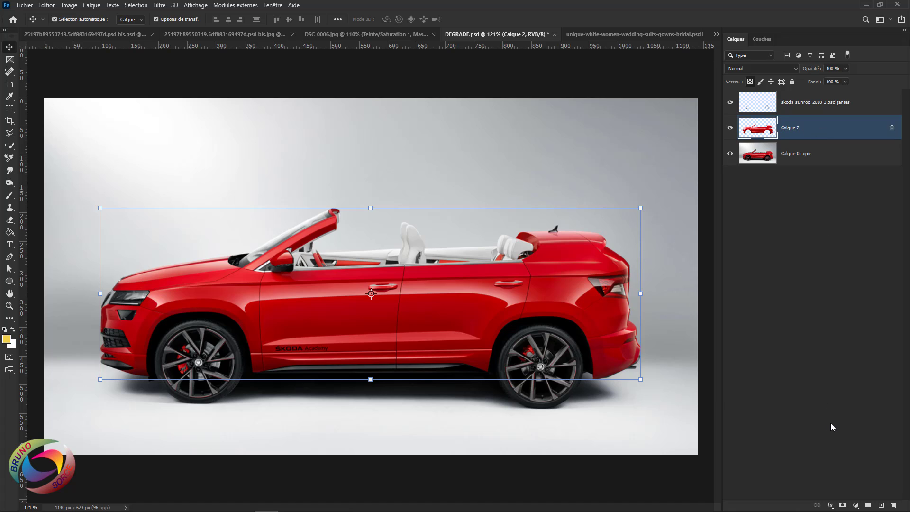
Add a Channel Mixer adjustment layer above Calque 2 and clip it to that layer
{"action": "left_click", "coordinate": [856, 505]}
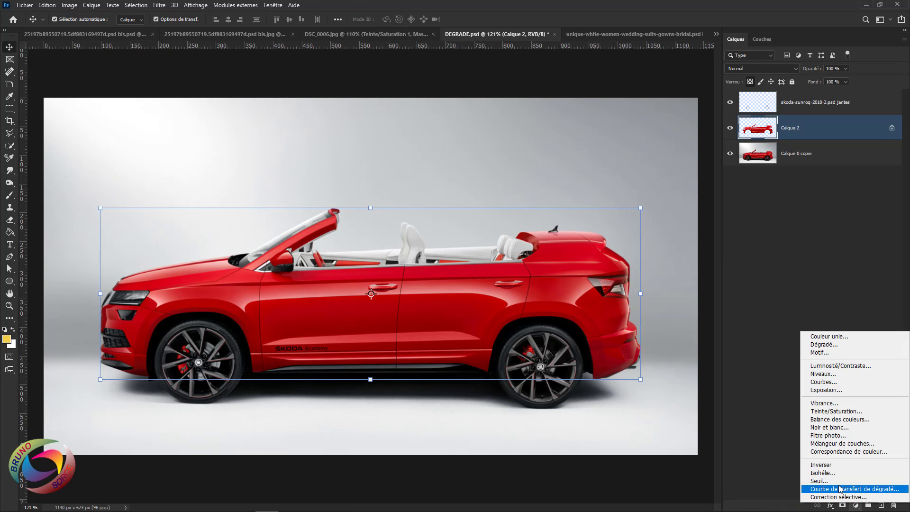
{"action": "left_click", "coordinate": [820, 445]}
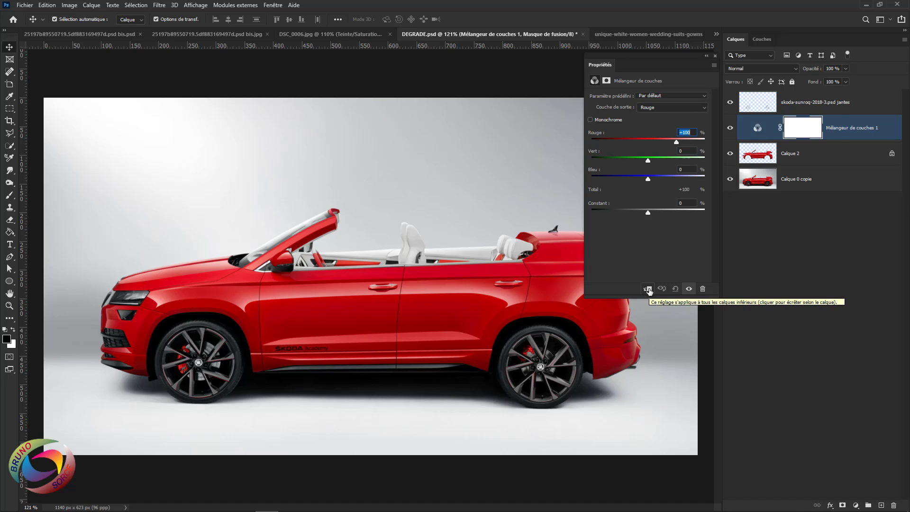
{"action": "left_click", "coordinate": [648, 289]}
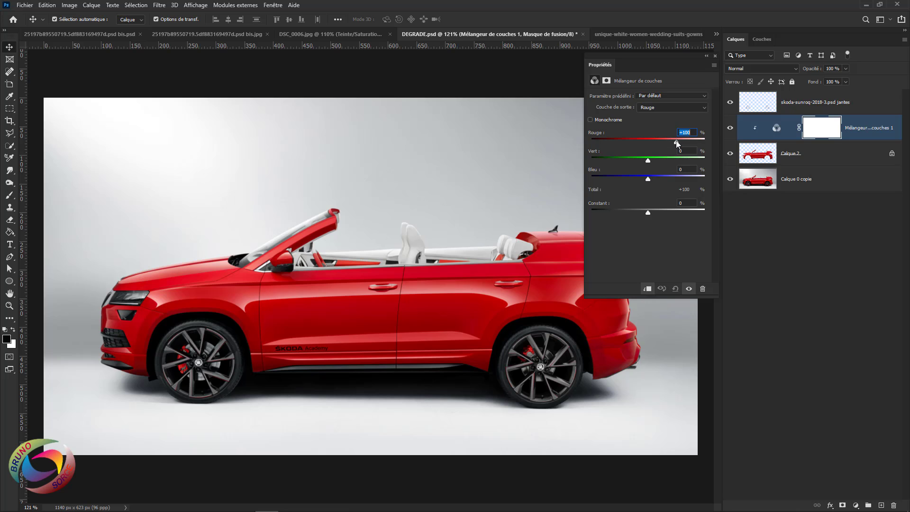
Try red output mixes on the car, from Rouge -87 to Rouge +98 with Vert -23 and Bleu -17
{"action": "left_click_drag", "start_coordinate": [675, 141], "coordinate": [627, 140]}
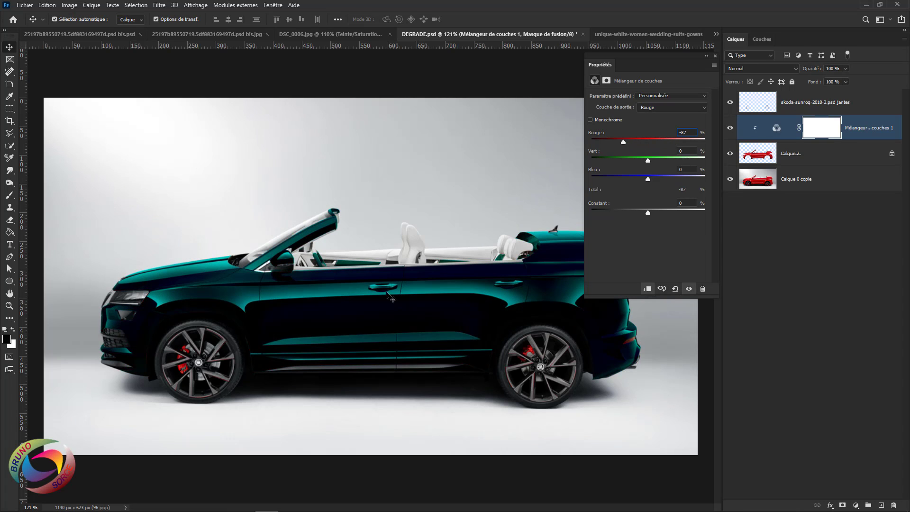
{"action": "left_click_drag", "start_coordinate": [649, 160], "coordinate": [676, 143]}
{"action": "left_click_drag", "start_coordinate": [648, 178], "coordinate": [643, 178]}
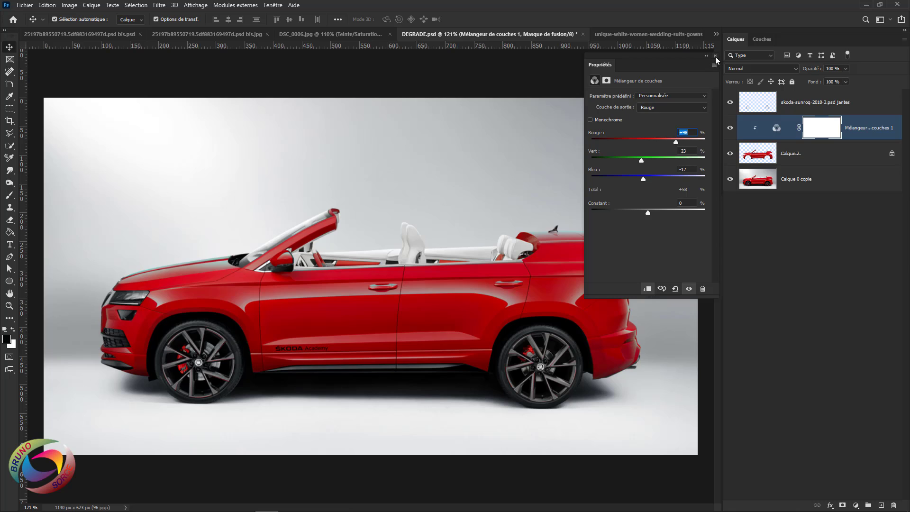
{"action": "left_click", "coordinate": [715, 56]}
Make the car's Channel Mixer monochrome and try a Constant of -25 for black paint and +40 for white
{"action": "double_click", "coordinate": [776, 127]}
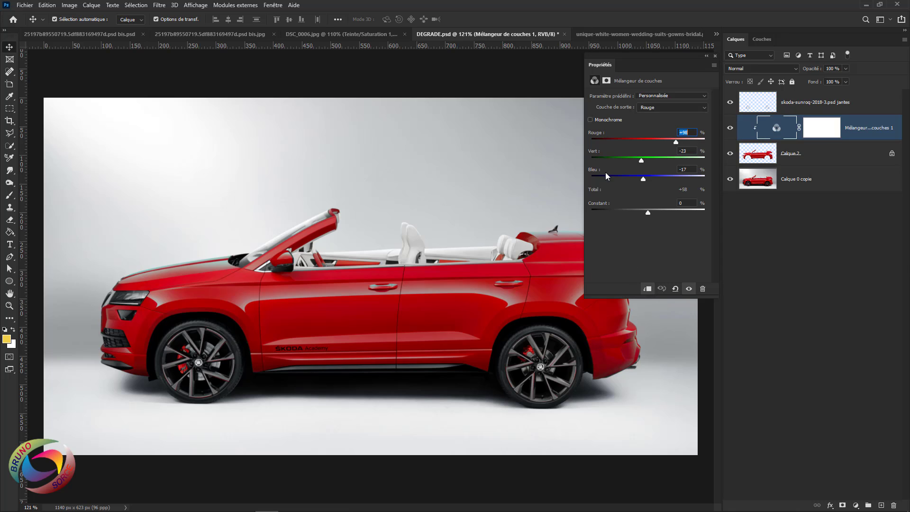
{"action": "left_click", "coordinate": [590, 119]}
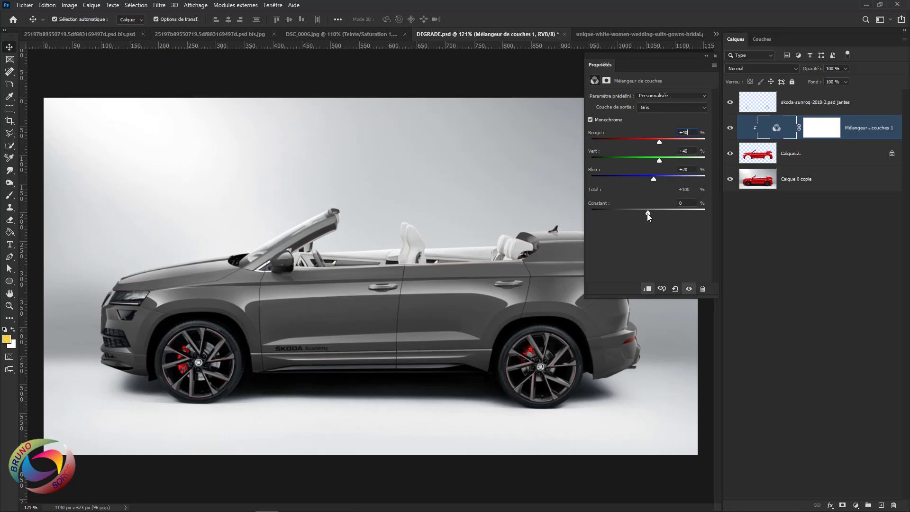
{"action": "left_click_drag", "start_coordinate": [647, 213], "coordinate": [642, 215]}
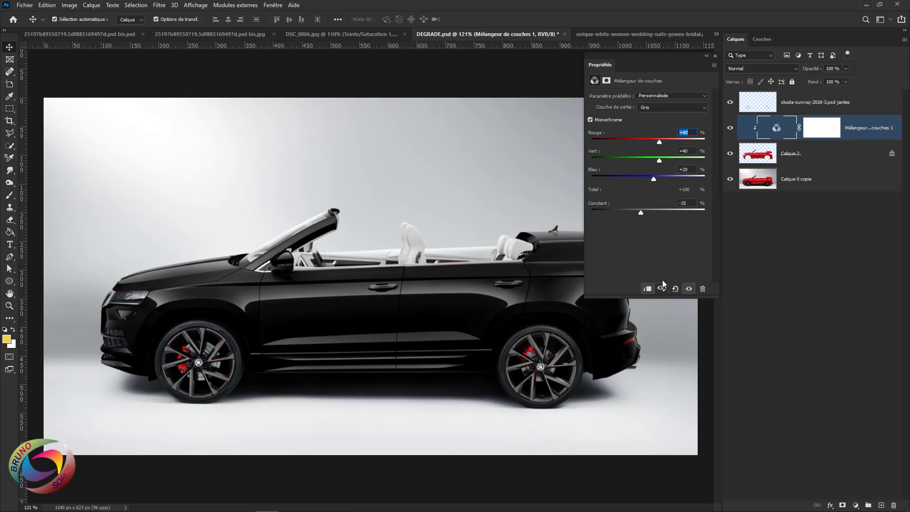
{"action": "left_click_drag", "start_coordinate": [641, 212], "coordinate": [659, 216]}
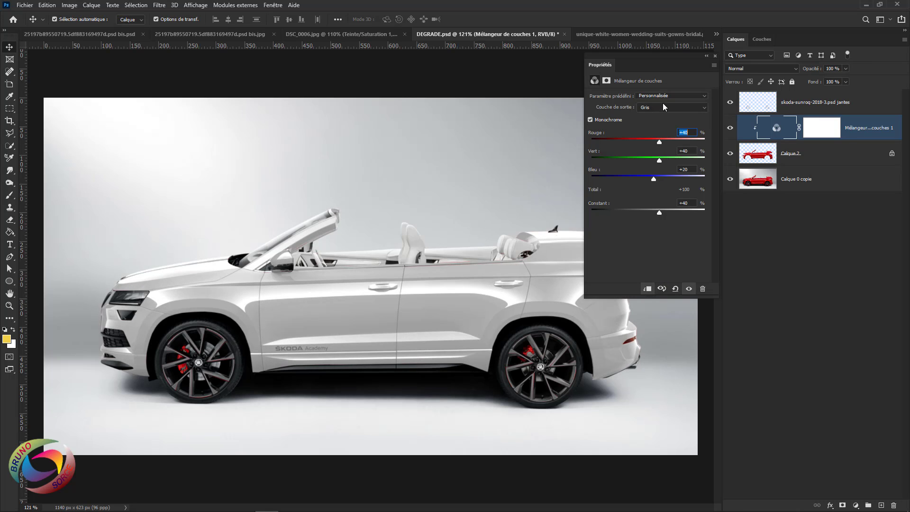
Uncover more of the car and set the monochrome mix to Vert +70 and Bleu +28
{"action": "left_click_drag", "start_coordinate": [661, 55], "coordinate": [688, 60]}
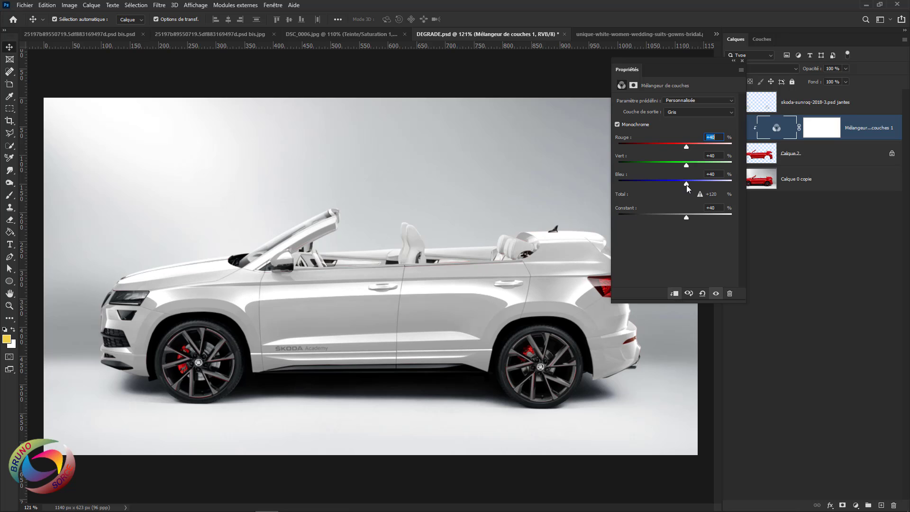
{"action": "mouse_move", "coordinate": [687, 185]}
{"action": "left_mouse_down"}
{"action": "mouse_move", "coordinate": [709, 189]}
{"action": "mouse_move", "coordinate": [692, 188]}
{"action": "left_mouse_up"}
{"action": "left_click_drag", "start_coordinate": [686, 189], "coordinate": [681, 189]}
{"action": "mouse_move", "coordinate": [686, 166]}
{"action": "left_mouse_down"}
{"action": "mouse_move", "coordinate": [678, 167]}
{"action": "mouse_move", "coordinate": [695, 172]}
{"action": "left_mouse_up"}
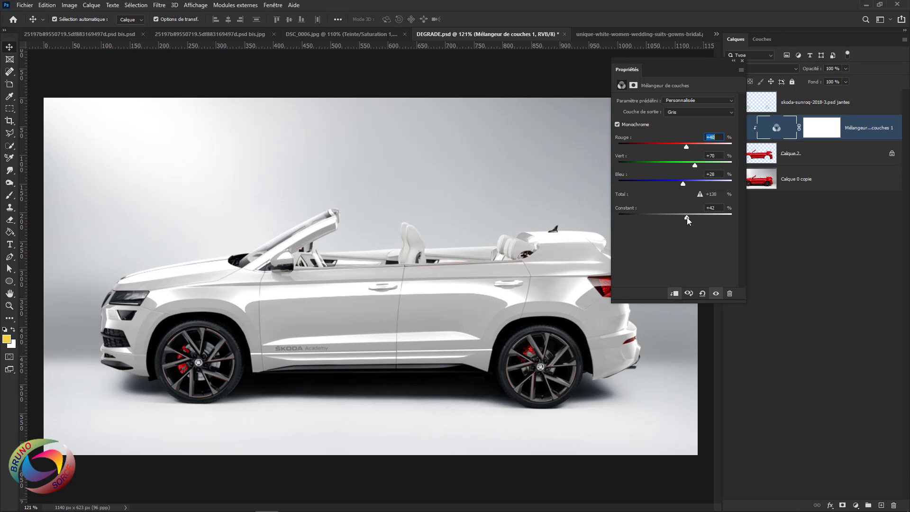
Turn the car body black with a Constant of -30 and reduce Bleu to -3
{"action": "left_click_drag", "start_coordinate": [687, 217], "coordinate": [688, 218]}
{"action": "left_click_drag", "start_coordinate": [687, 218], "coordinate": [666, 217]}
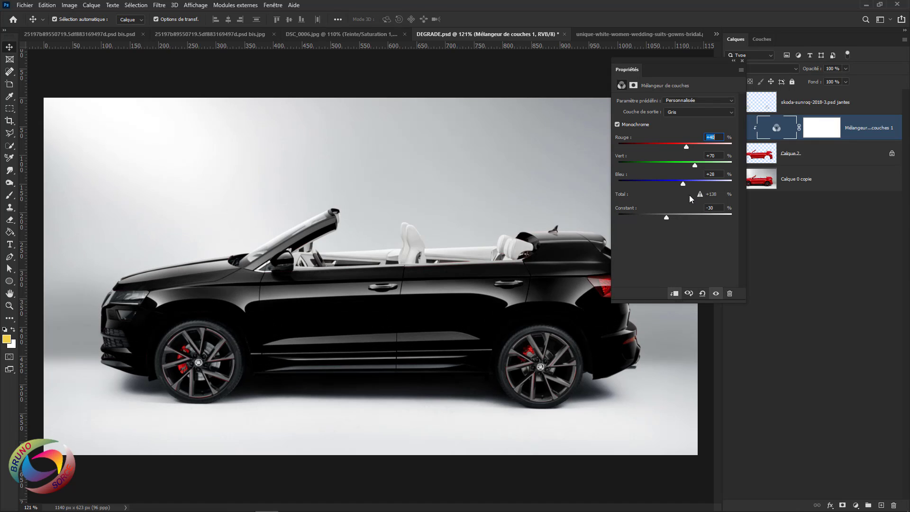
{"action": "mouse_move", "coordinate": [685, 184]}
{"action": "left_mouse_down"}
{"action": "mouse_move", "coordinate": [705, 187]}
{"action": "mouse_move", "coordinate": [677, 185]}
{"action": "left_mouse_up"}
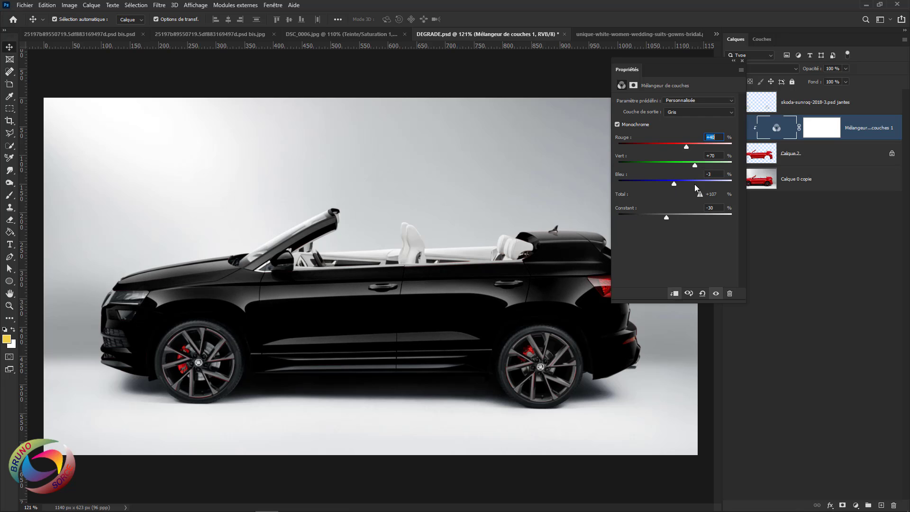
Try Rouge +42 and Vert +43 in the monochrome mix, and a rebuilt monochrome mix with a Constant of -23
{"action": "mouse_move", "coordinate": [696, 168]}
{"action": "left_mouse_down"}
{"action": "mouse_move", "coordinate": [687, 171]}
{"action": "mouse_move", "coordinate": [687, 146]}
{"action": "mouse_move", "coordinate": [680, 150]}
{"action": "mouse_move", "coordinate": [686, 155]}
{"action": "left_mouse_up"}
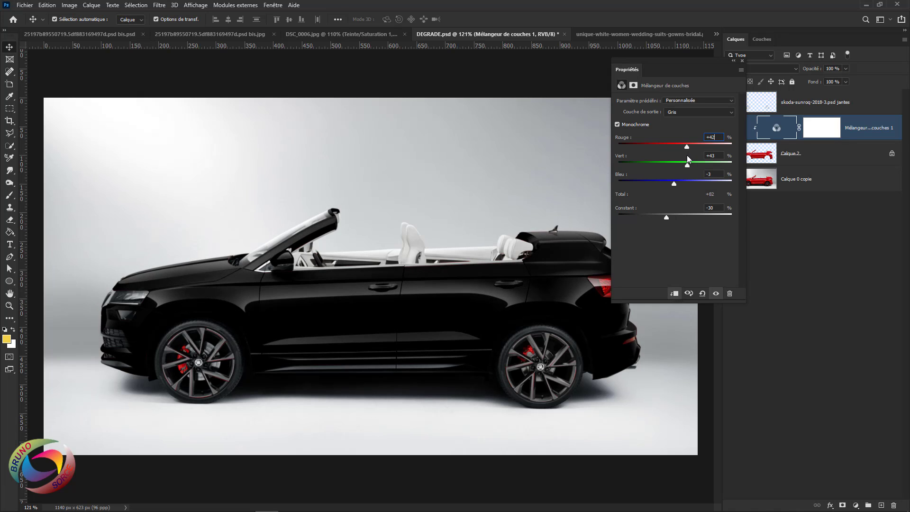
{"action": "left_click", "coordinate": [321, 255]}
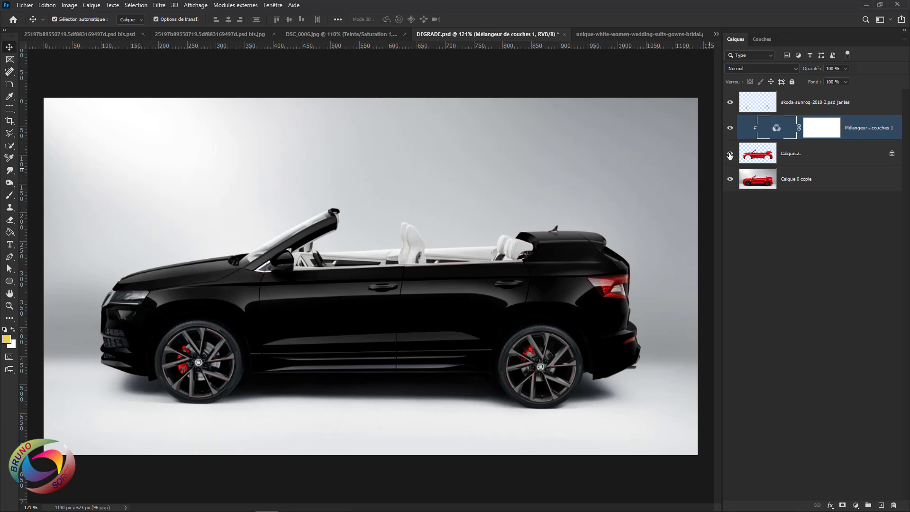
{"action": "double_click", "coordinate": [780, 132]}
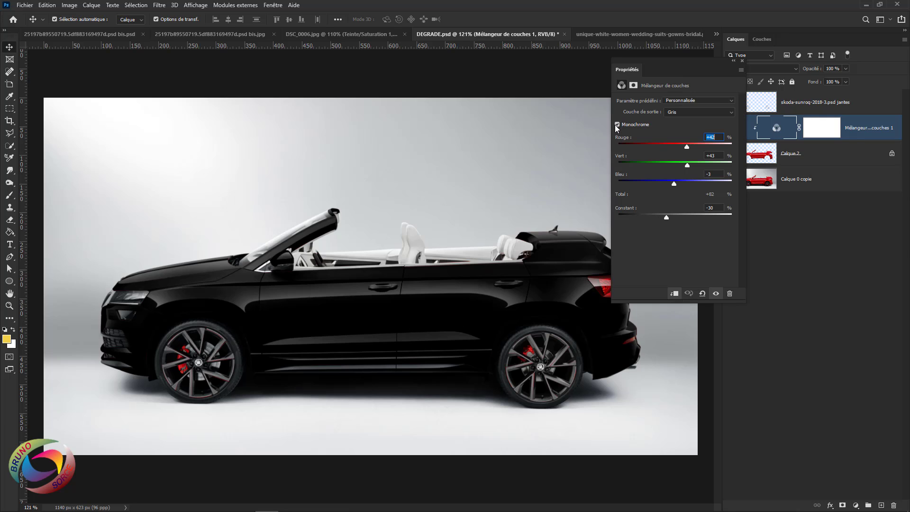
{"action": "left_click", "coordinate": [617, 124]}
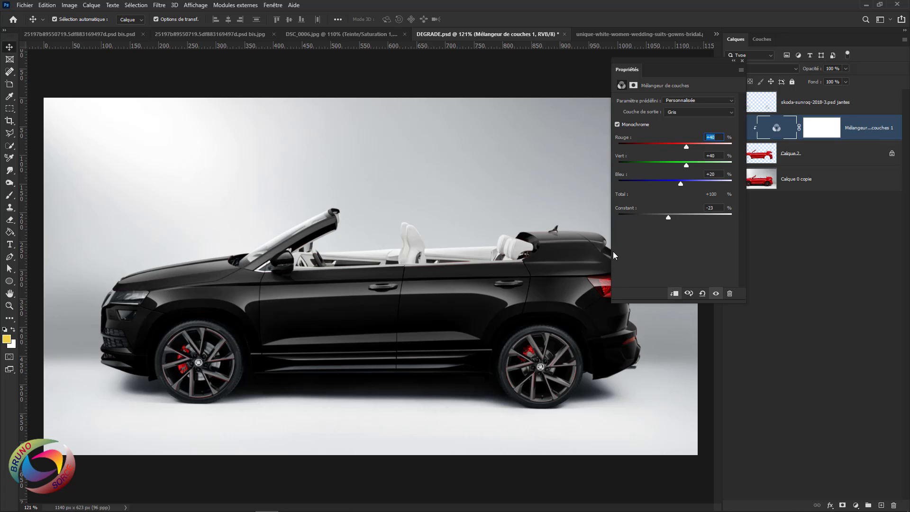
Delete the Channel Mixer layer above Calque 2 and switch to the skoda-sunroq-2018-3.psd VOITURE ORIGINALE document
{"action": "left_click", "coordinate": [742, 60]}
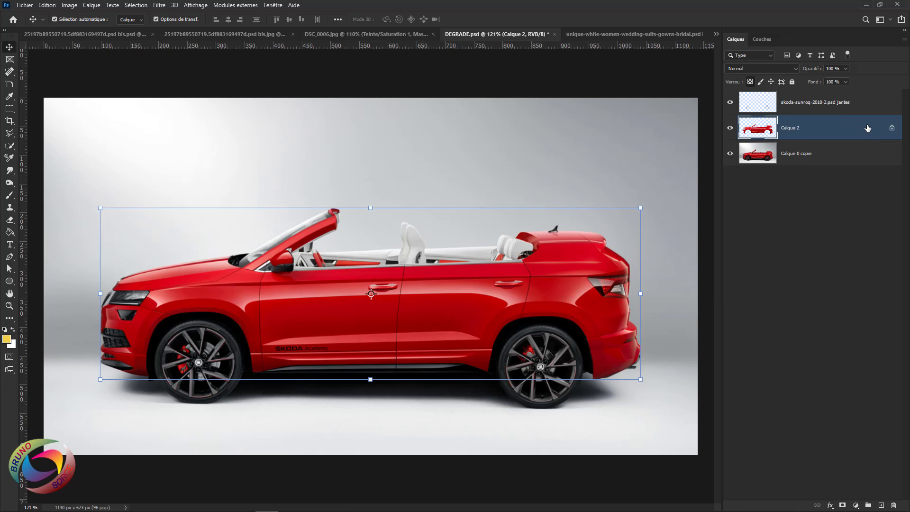
{"action": "left_click", "coordinate": [771, 315]}
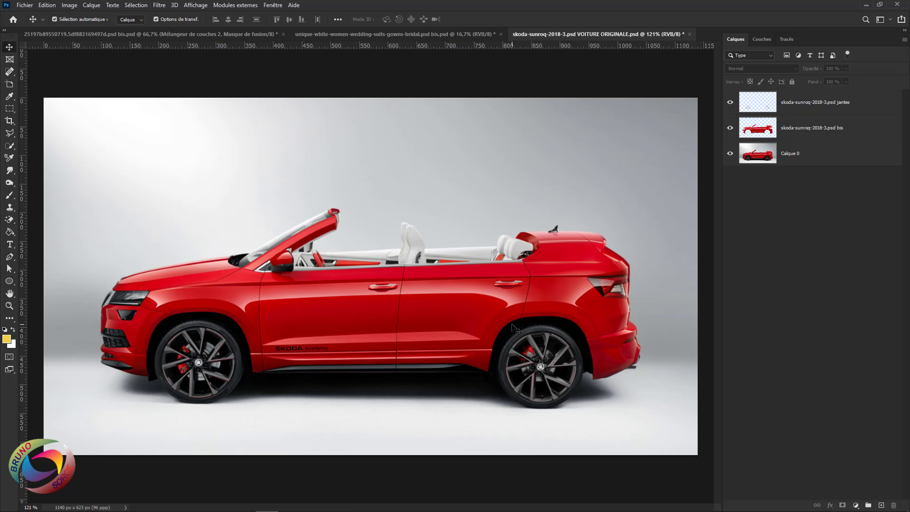
Add a Couleur unie fill layer in yellow f2d04a directly above the skoda-sunroq-2018-3.psd bis car body layer
{"action": "left_click", "coordinate": [861, 132]}
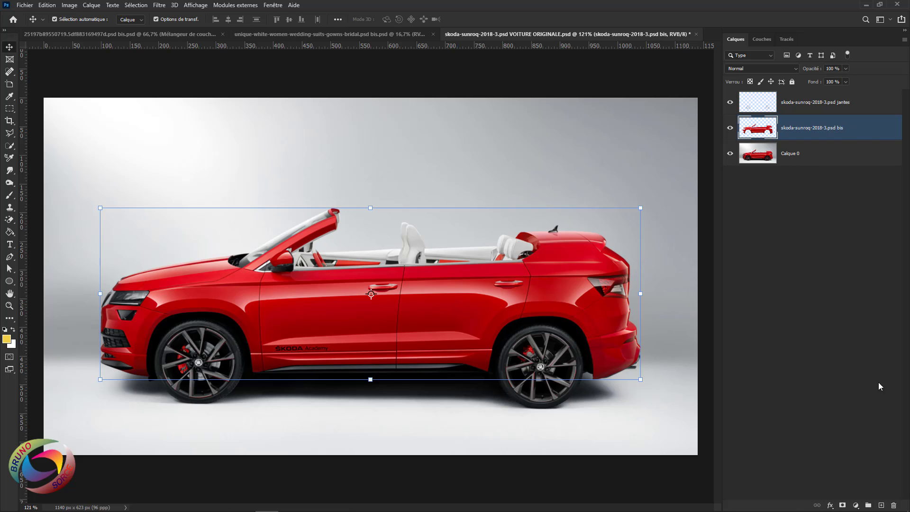
{"action": "left_click", "coordinate": [855, 505]}
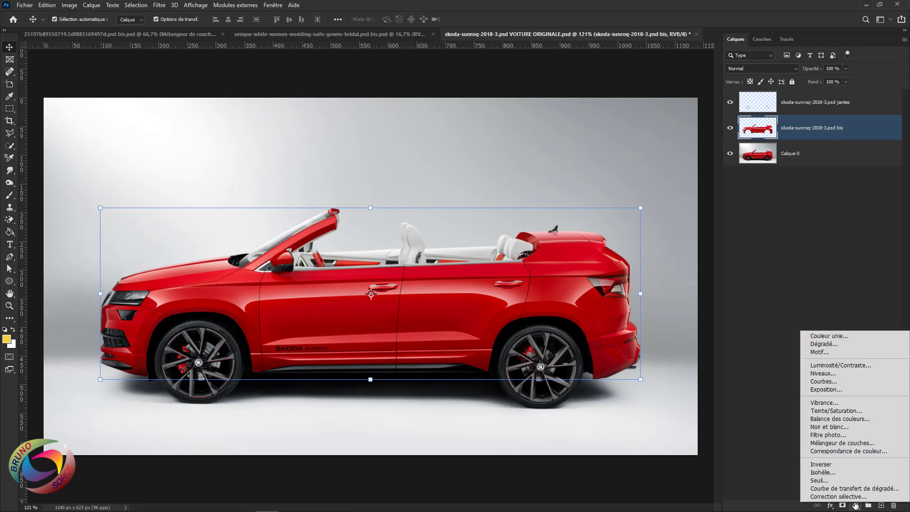
{"action": "left_click", "coordinate": [834, 336]}
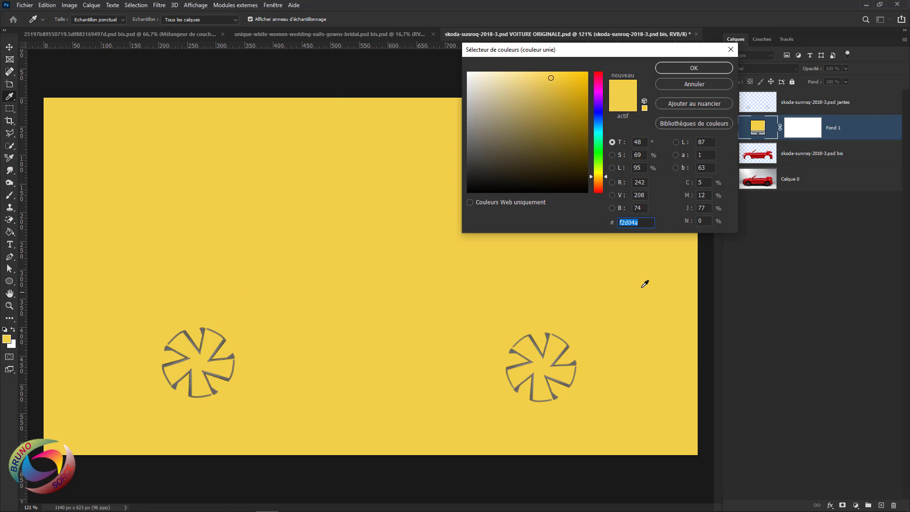
{"action": "left_click", "coordinate": [690, 71]}
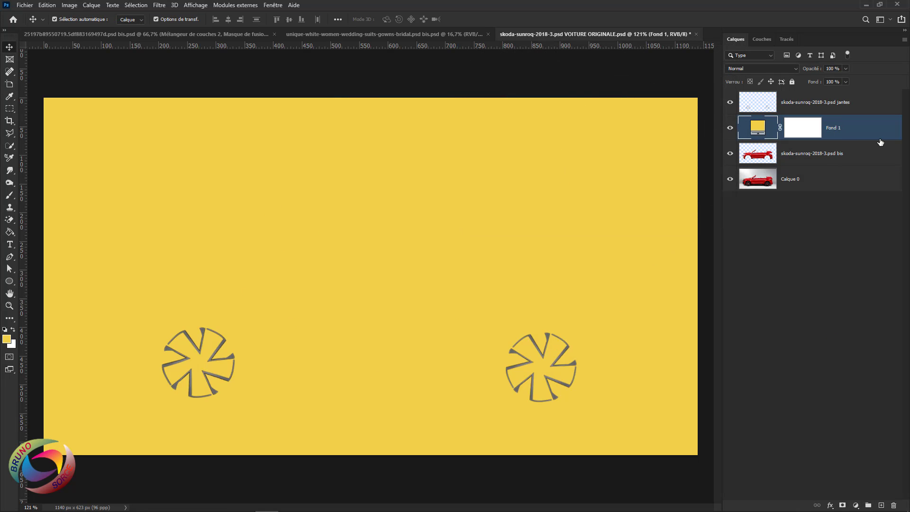
Clip the yellow fill to the car body layer and set its blend mode to Couleur
{"action": "left_click", "coordinate": [844, 138], "text": "alt"}
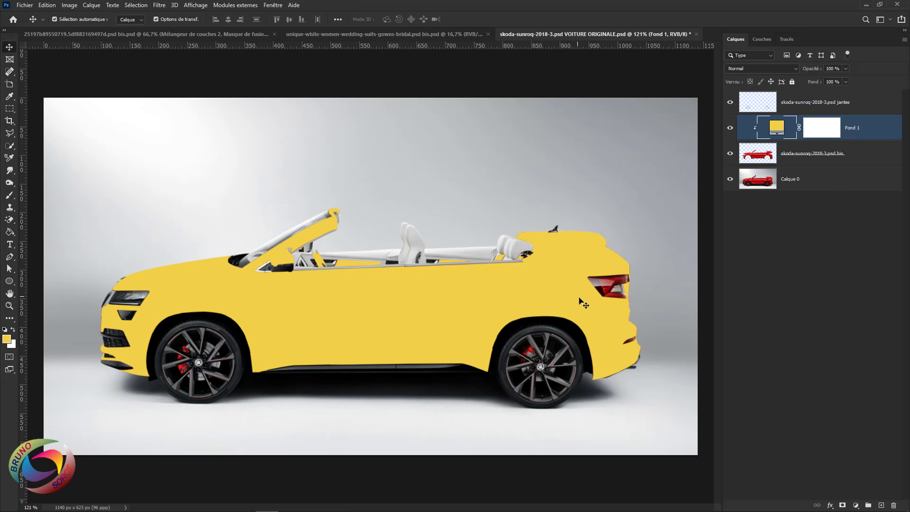
{"action": "left_click", "coordinate": [742, 69]}
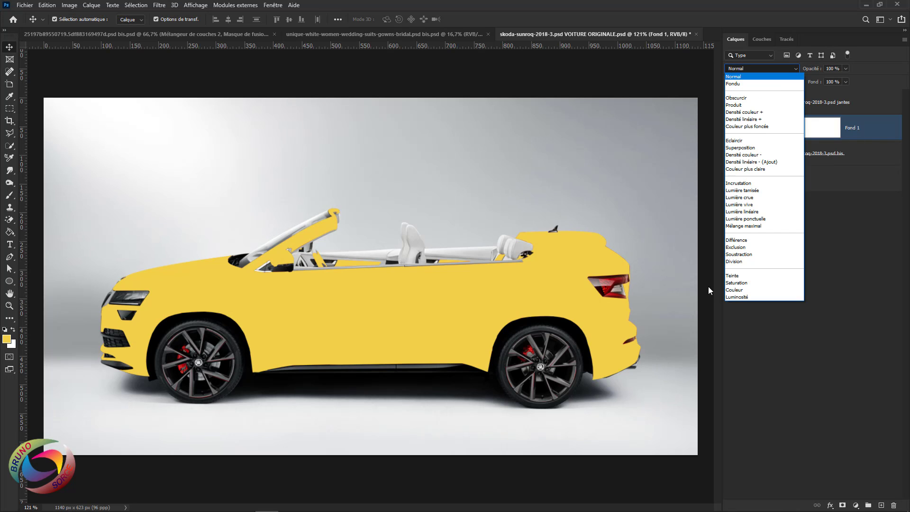
{"action": "left_click", "coordinate": [737, 290]}
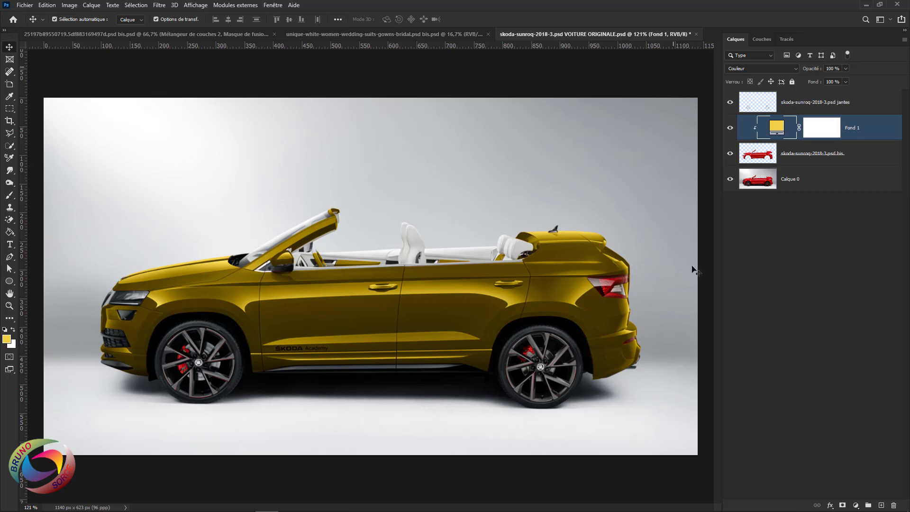
Desaturate the skoda-sunroq-2018-3.psd bis car body layer with the Désaturation adjustment
{"action": "left_click", "coordinate": [818, 161]}
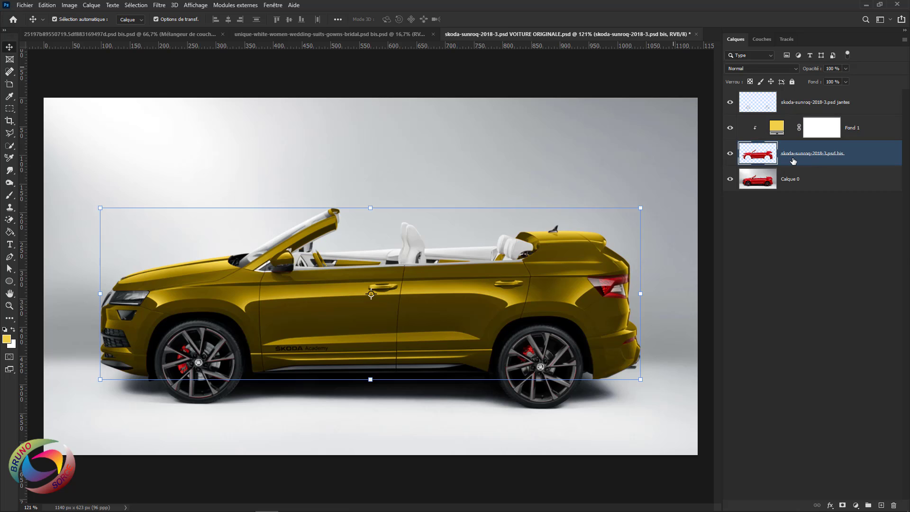
{"action": "left_click", "coordinate": [70, 5]}
{"action": "mouse_move", "coordinate": [73, 32]}
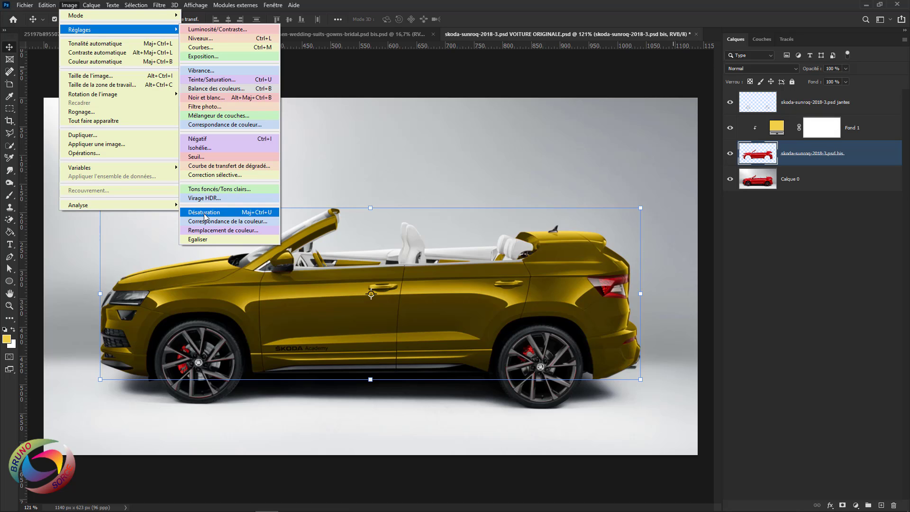
{"action": "left_click", "coordinate": [203, 213]}
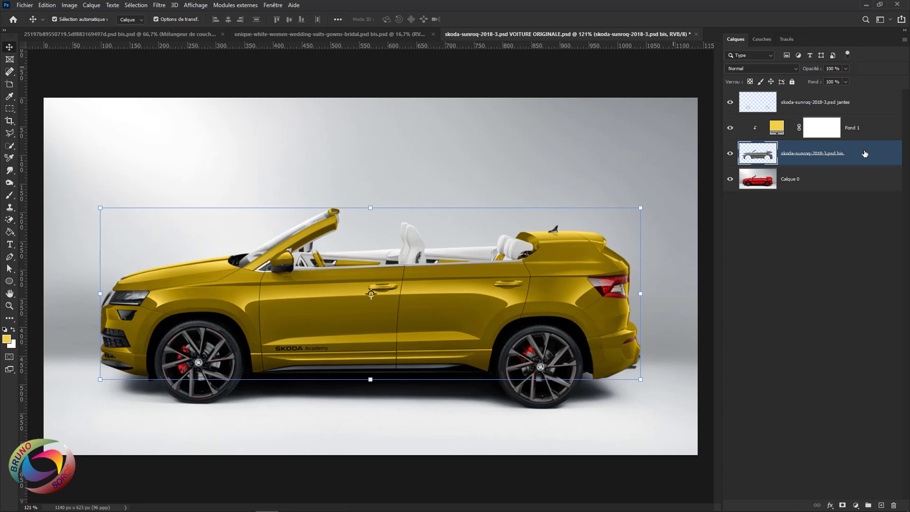
Try orange, brown and beige fill colours on the car: f2ad4a, f29e27, 765629, e6d8c3 and c58737
{"action": "double_click", "coordinate": [778, 128]}
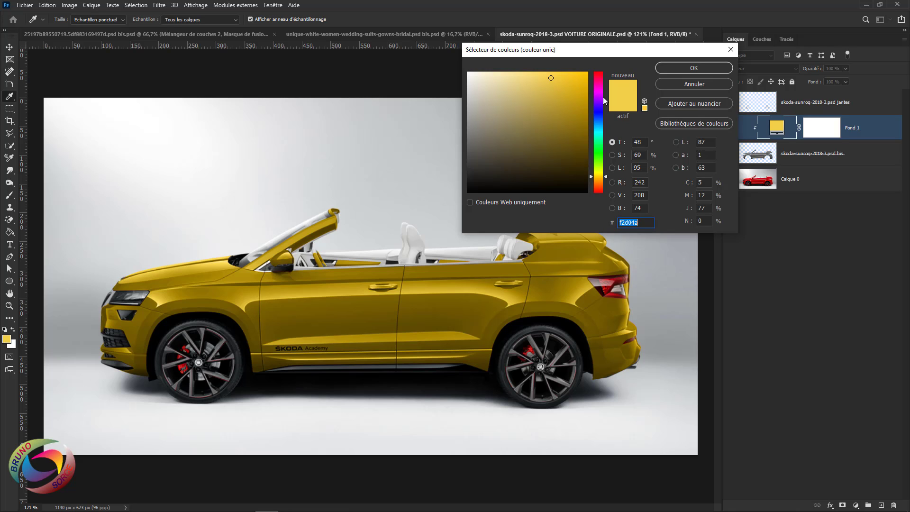
{"action": "mouse_move", "coordinate": [607, 177]}
{"action": "left_mouse_down"}
{"action": "mouse_move", "coordinate": [611, 91]}
{"action": "mouse_move", "coordinate": [616, 166]}
{"action": "mouse_move", "coordinate": [613, 186]}
{"action": "mouse_move", "coordinate": [614, 162]}
{"action": "mouse_move", "coordinate": [605, 177]}
{"action": "mouse_move", "coordinate": [605, 159]}
{"action": "mouse_move", "coordinate": [605, 180]}
{"action": "left_mouse_up"}
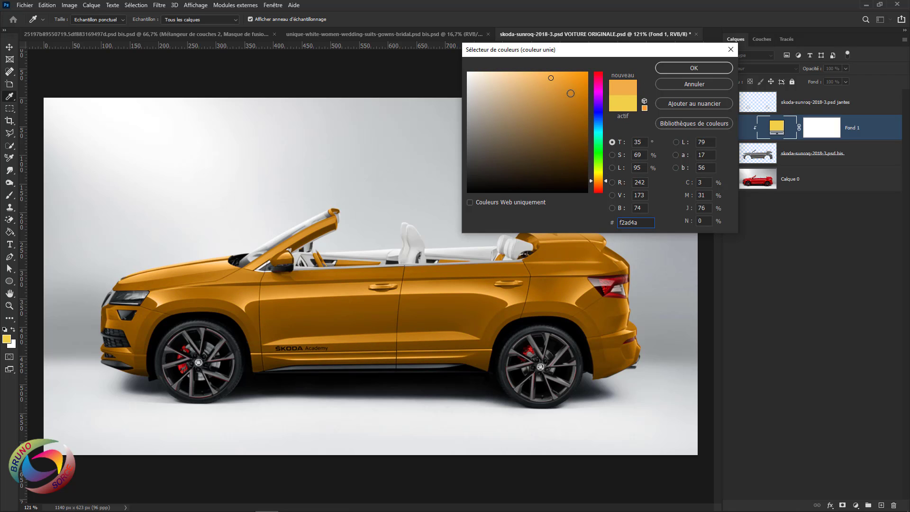
{"action": "mouse_move", "coordinate": [570, 93]}
{"action": "left_mouse_down"}
{"action": "mouse_move", "coordinate": [575, 130]}
{"action": "mouse_move", "coordinate": [569, 78]}
{"action": "left_mouse_up"}
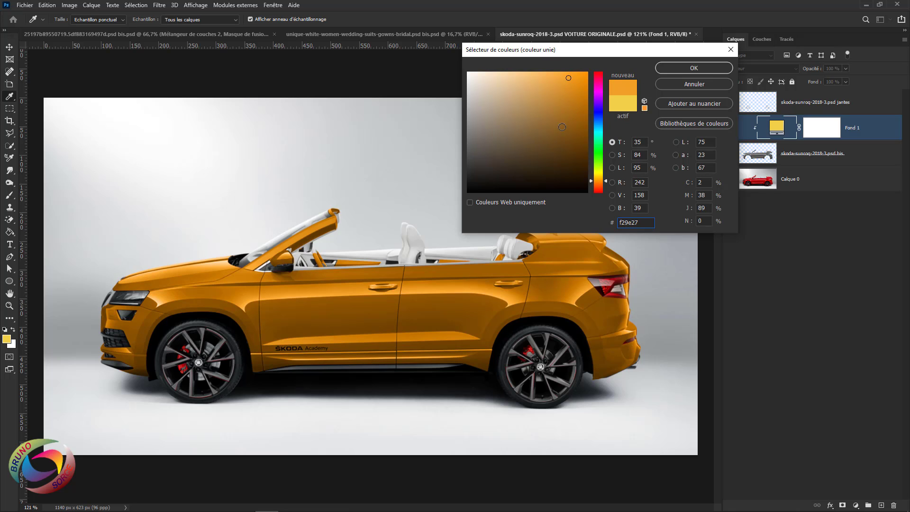
{"action": "left_click", "coordinate": [546, 137]}
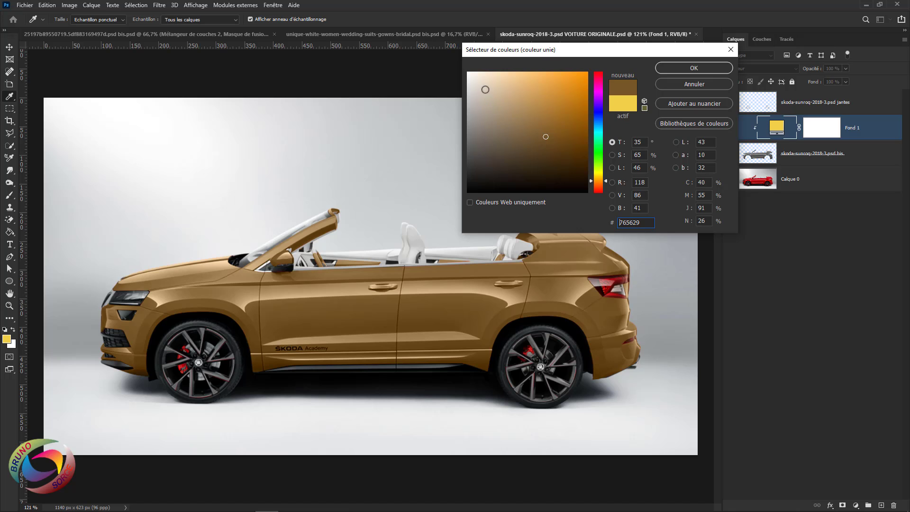
{"action": "left_click", "coordinate": [486, 84]}
{"action": "left_click", "coordinate": [550, 129]}
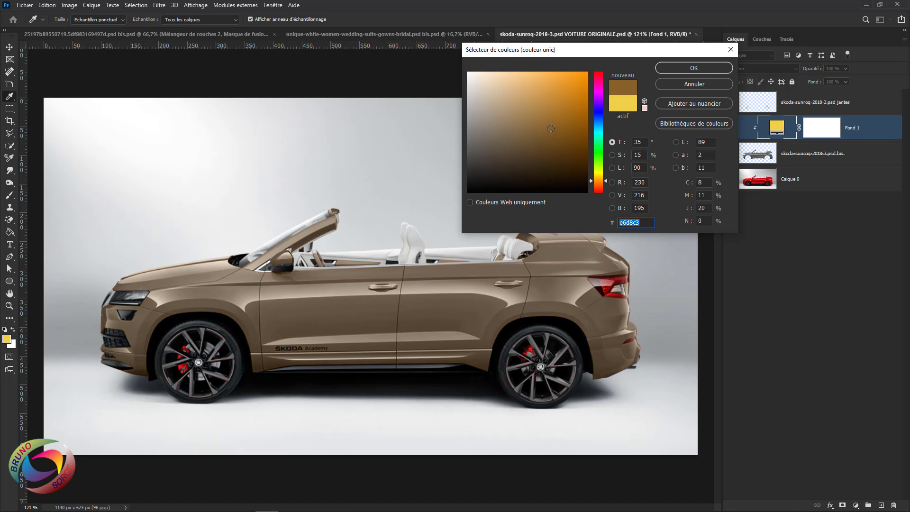
{"action": "left_click_drag", "start_coordinate": [551, 129], "coordinate": [554, 99]}
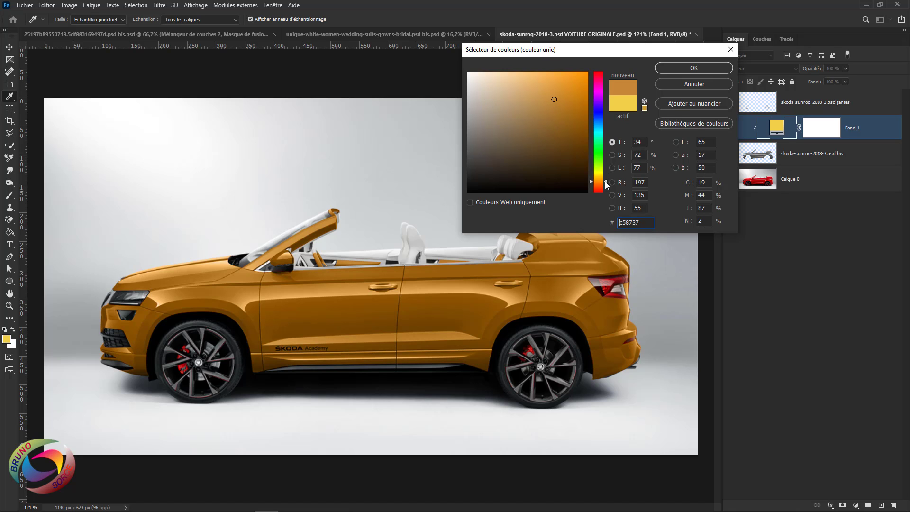
Shift the fill's hue to 175° and try several teal shades, from 37c5b9 to dark 0a3f3b
{"action": "left_click_drag", "start_coordinate": [605, 181], "coordinate": [604, 133]}
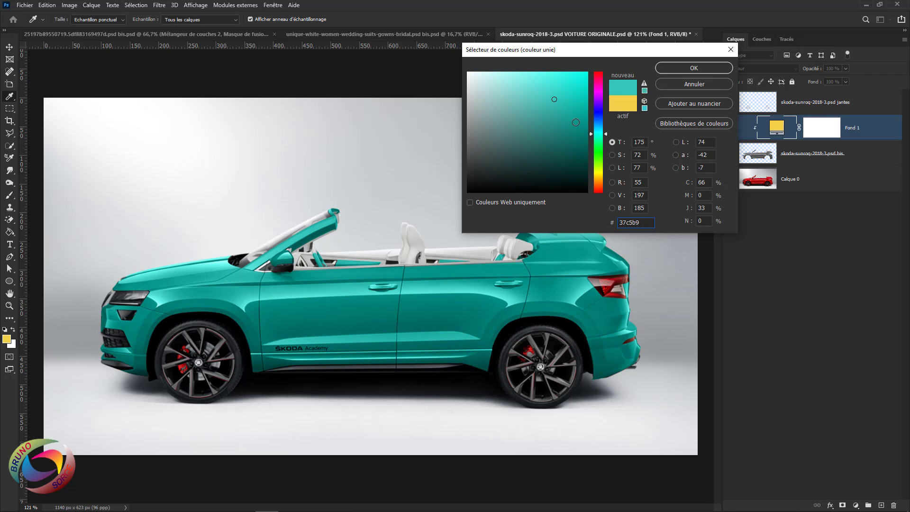
{"action": "left_click", "coordinate": [576, 122]}
{"action": "left_click", "coordinate": [581, 86]}
{"action": "left_click", "coordinate": [569, 163]}
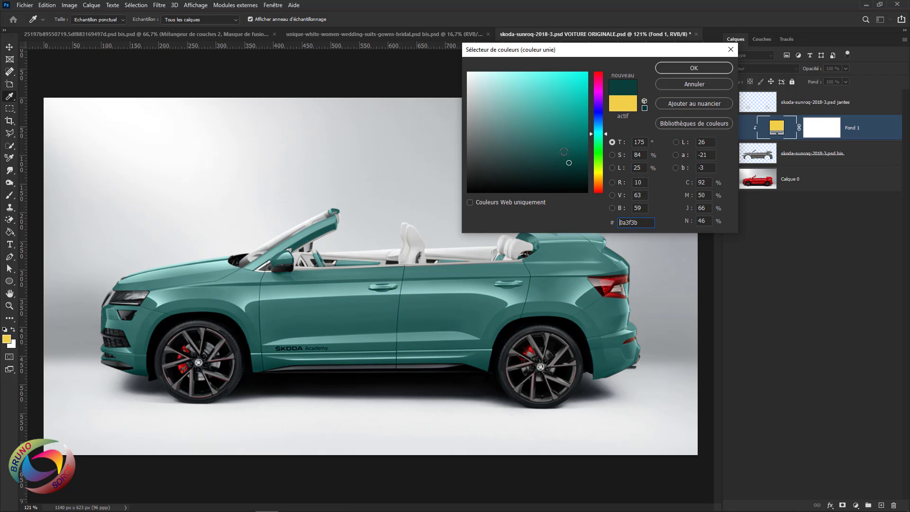
Try PANTONE+ Premium Metallics Coated colours 10267 C, 10117 C, 10113 C, 10285 C and 10283 C on the car, and delete the fill layer
{"action": "left_click", "coordinate": [682, 123]}
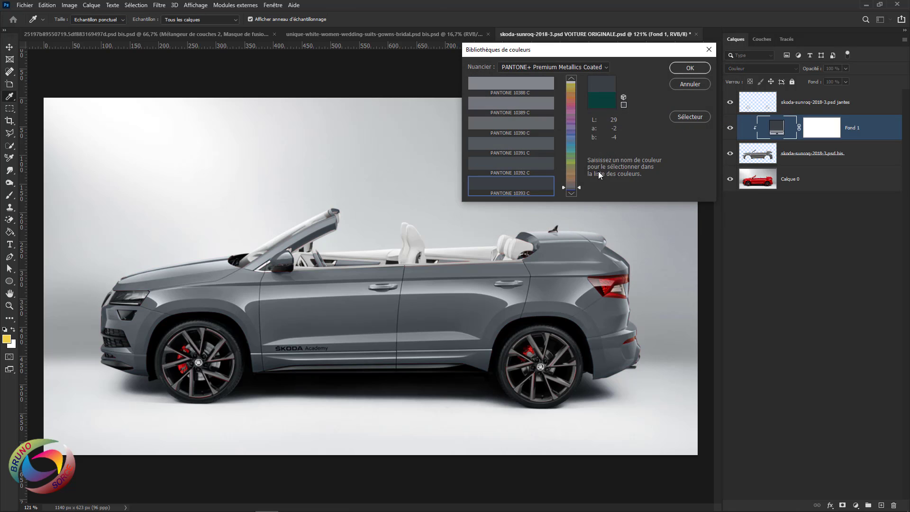
{"action": "left_click", "coordinate": [571, 141]}
{"action": "left_click", "coordinate": [542, 180]}
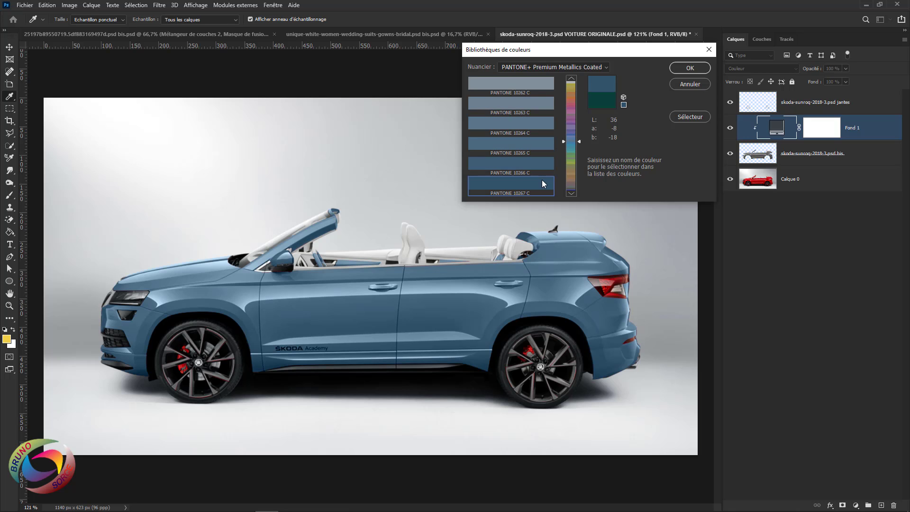
{"action": "left_click", "coordinate": [572, 86]}
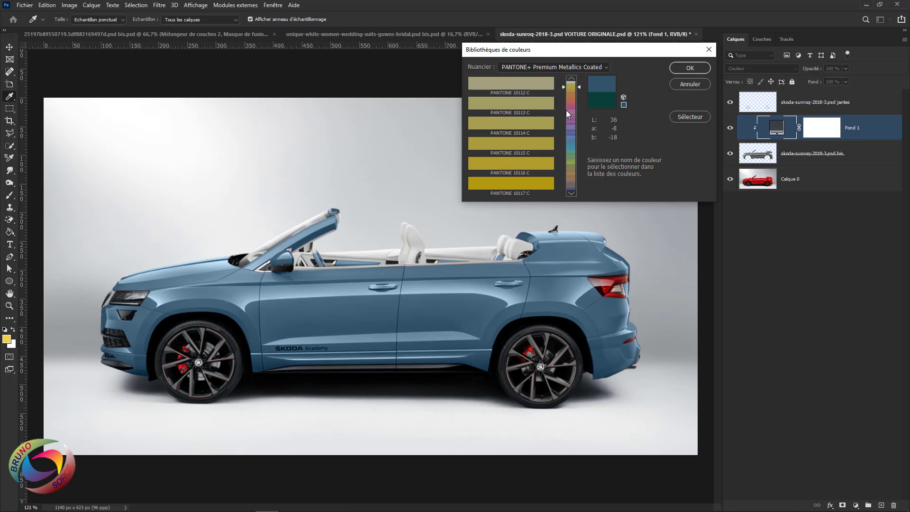
{"action": "left_click", "coordinate": [542, 183]}
{"action": "left_click", "coordinate": [532, 105]}
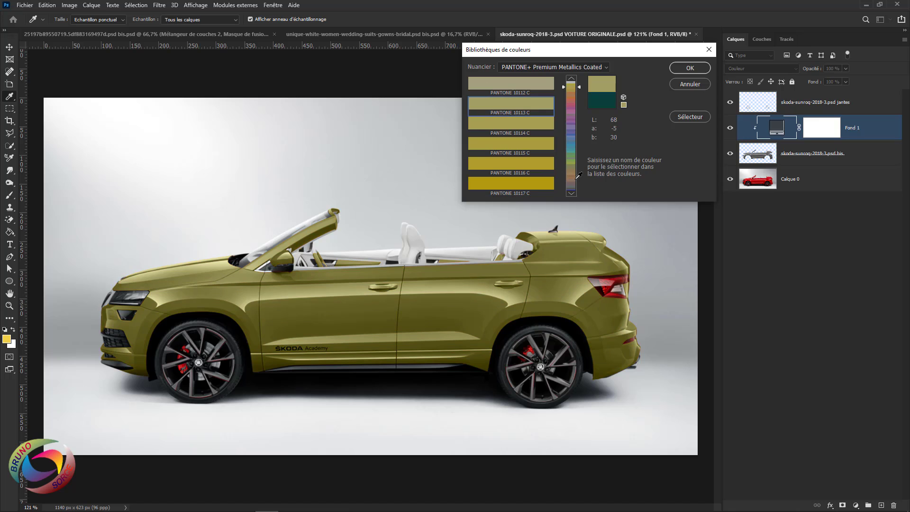
{"action": "left_click", "coordinate": [576, 147]}
{"action": "left_click", "coordinate": [539, 184]}
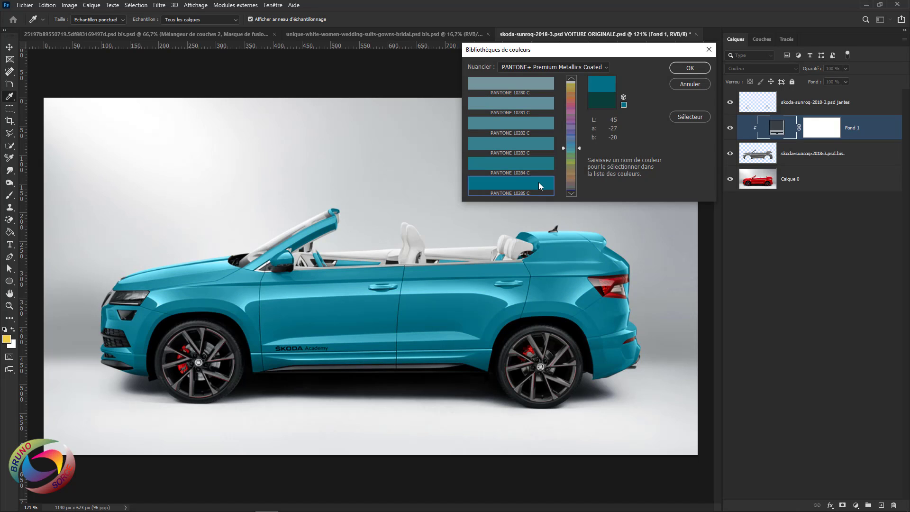
{"action": "left_click", "coordinate": [539, 142]}
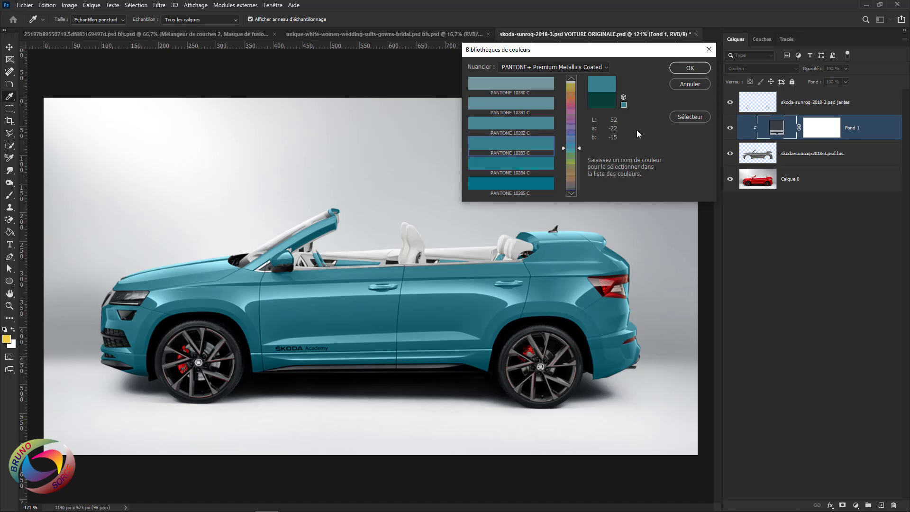
{"action": "left_click", "coordinate": [690, 84]}
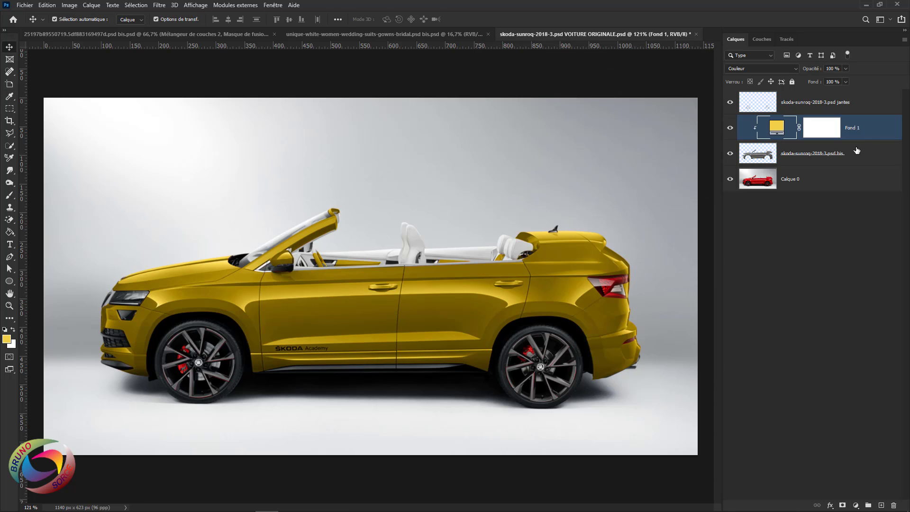
{"action": "key", "text": "Delete"}
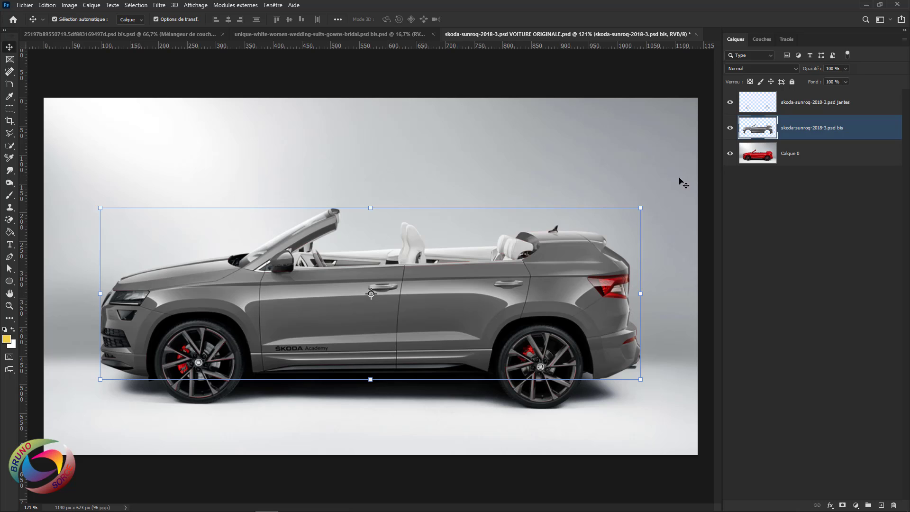
Add an Incrustation couleur effect in dark red 5b0202 to the skoda-sunroq-2018-3.psd bis layer
{"action": "double_click", "coordinate": [887, 135]}
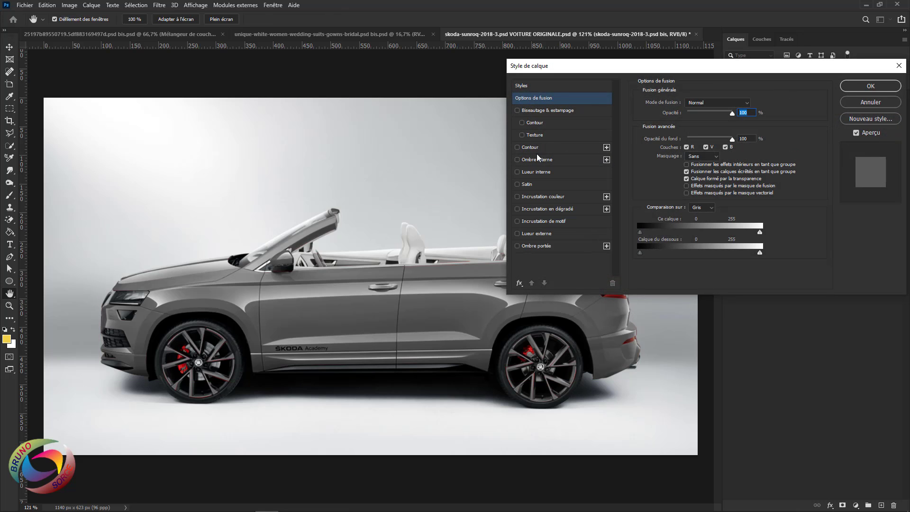
{"action": "left_click", "coordinate": [537, 198]}
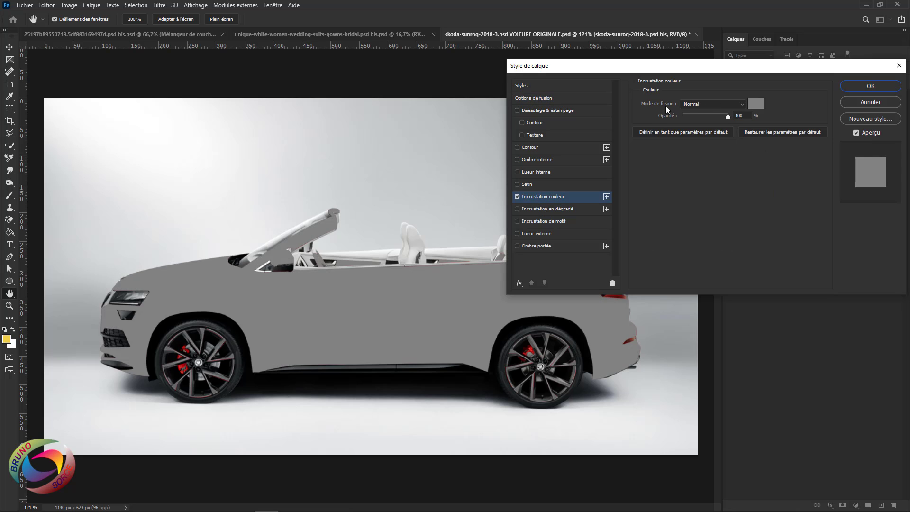
{"action": "left_click", "coordinate": [755, 104]}
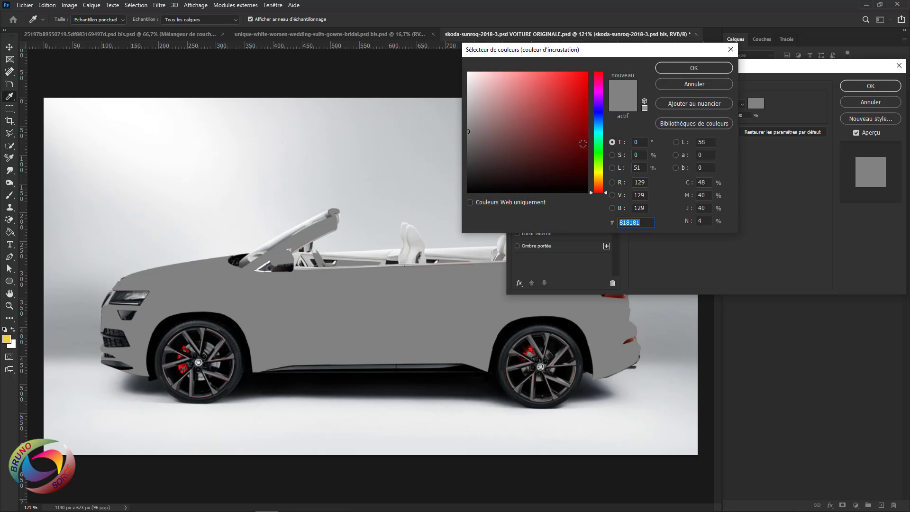
{"action": "left_click", "coordinate": [584, 149]}
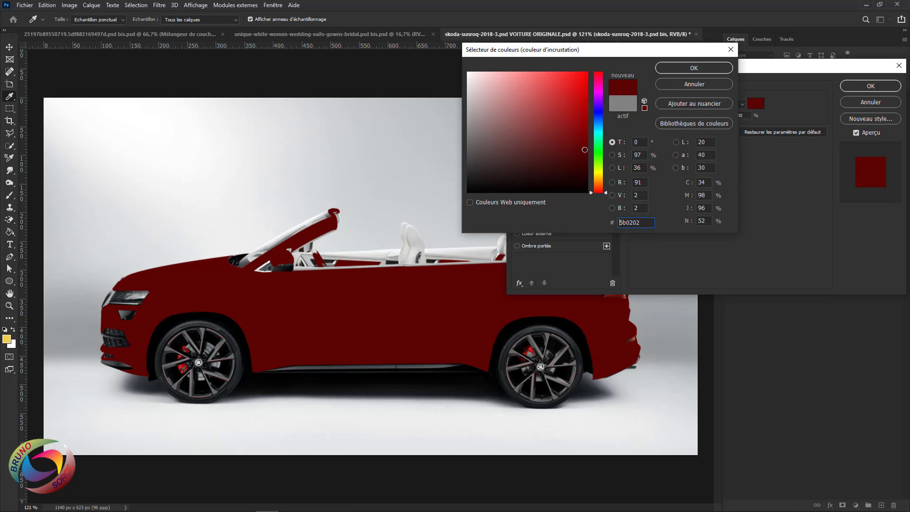
{"action": "left_click", "coordinate": [714, 68]}
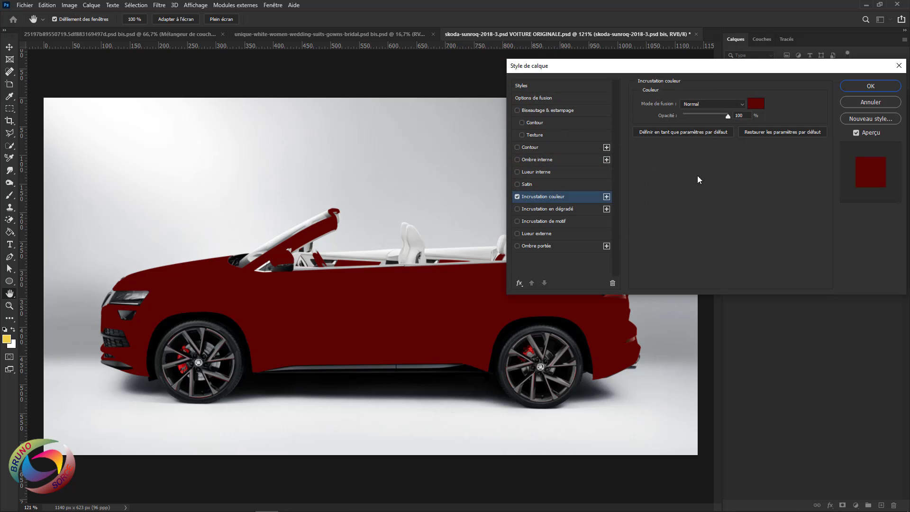
Try the colour overlay in Produit, Incrustation, Lumière tamisée and Couleur blend modes, ending on Incrustation
{"action": "left_click", "coordinate": [692, 105]}
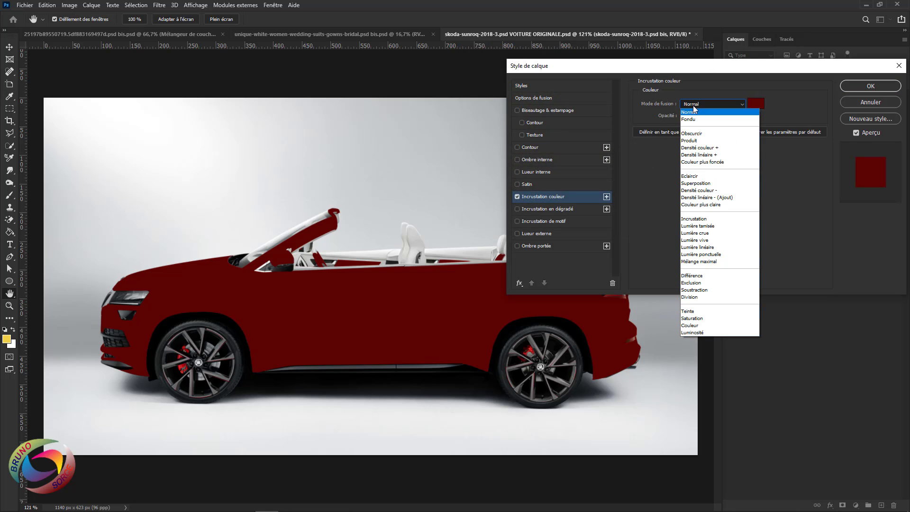
{"action": "left_click", "coordinate": [686, 141]}
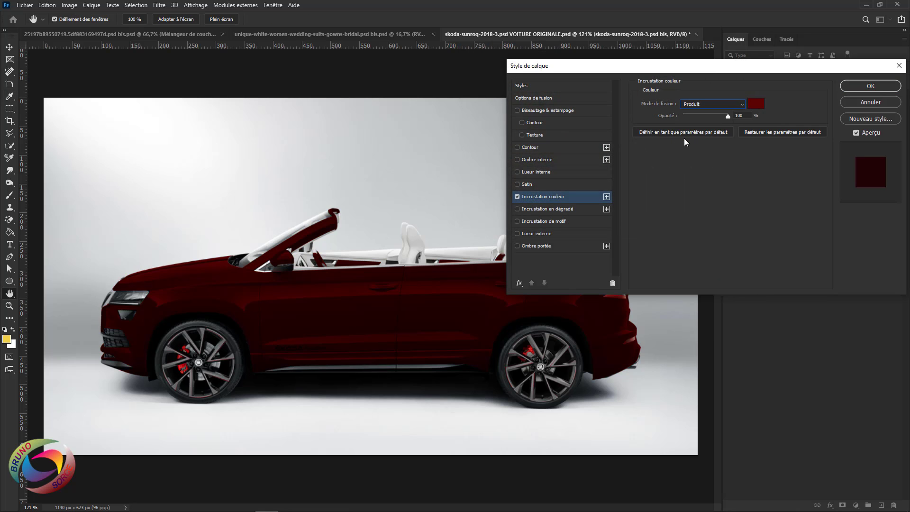
{"action": "left_click", "coordinate": [704, 106]}
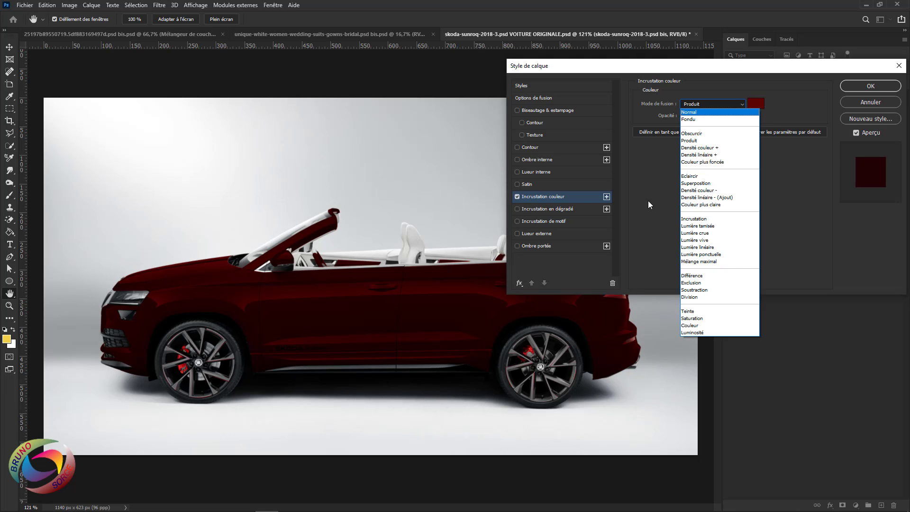
{"action": "left_click", "coordinate": [695, 220]}
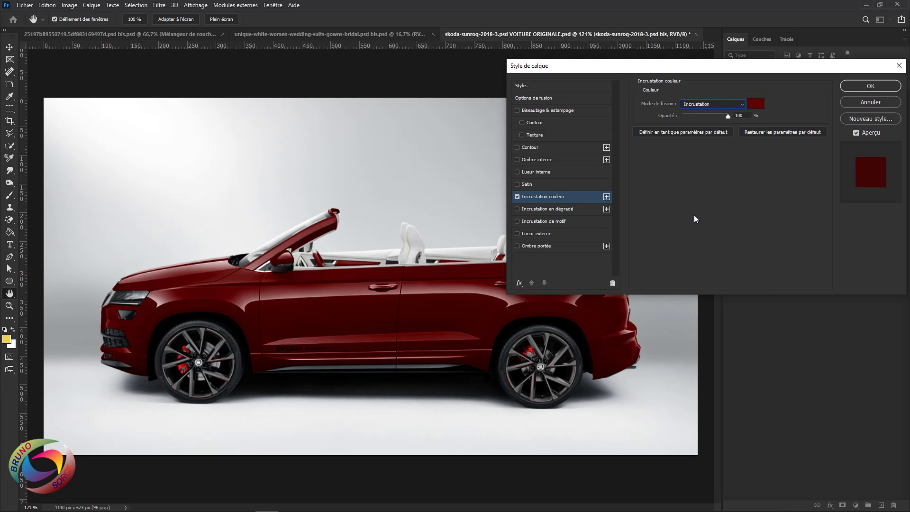
{"action": "left_click", "coordinate": [711, 105]}
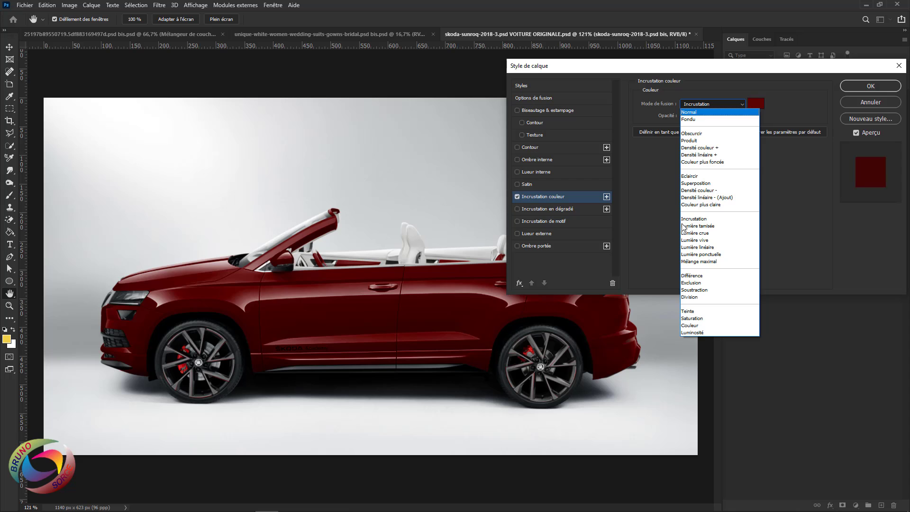
{"action": "left_click", "coordinate": [697, 226]}
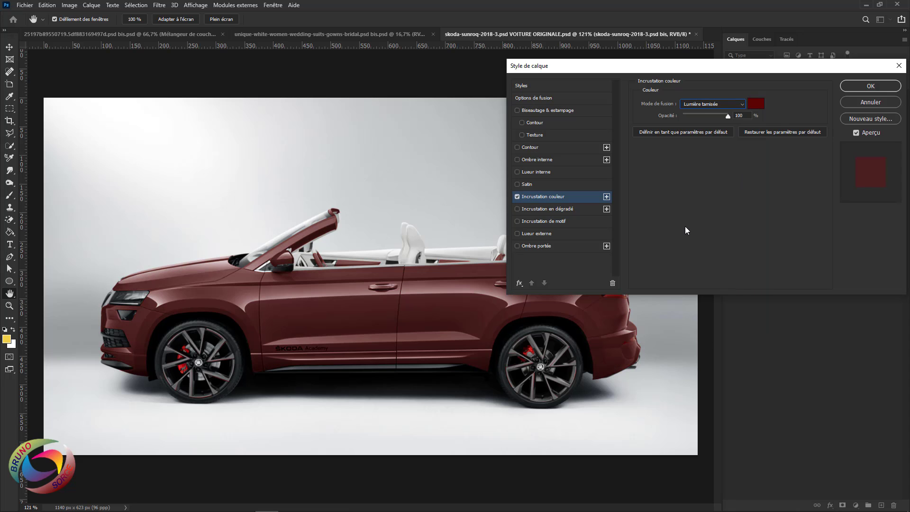
{"action": "left_click", "coordinate": [702, 104]}
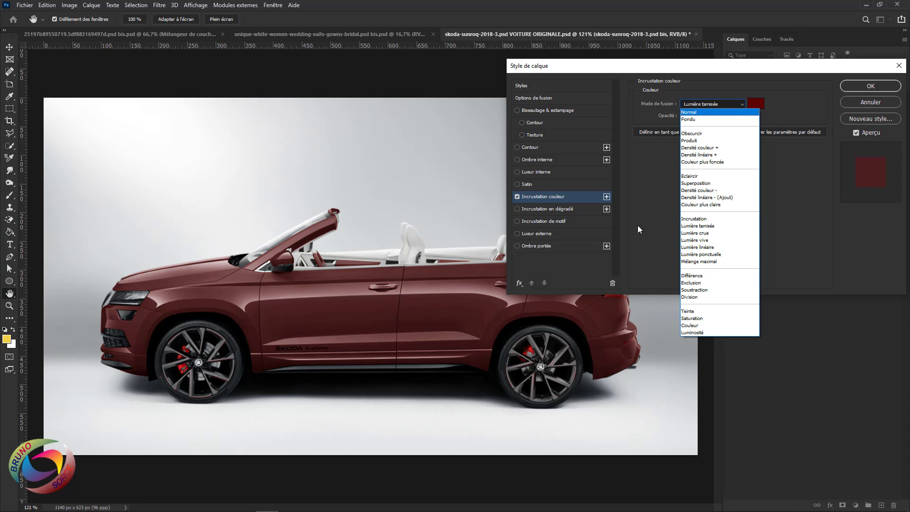
{"action": "left_click", "coordinate": [688, 325]}
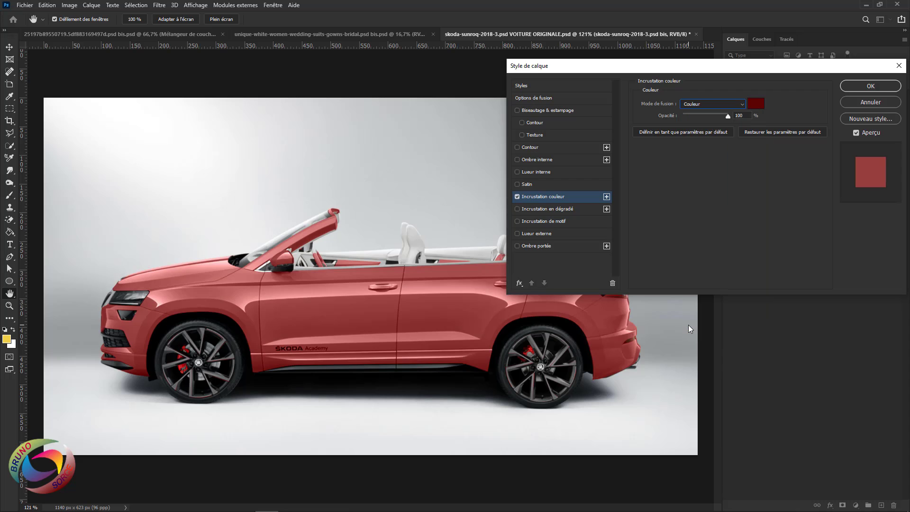
{"action": "left_click", "coordinate": [713, 104]}
{"action": "left_click", "coordinate": [688, 220]}
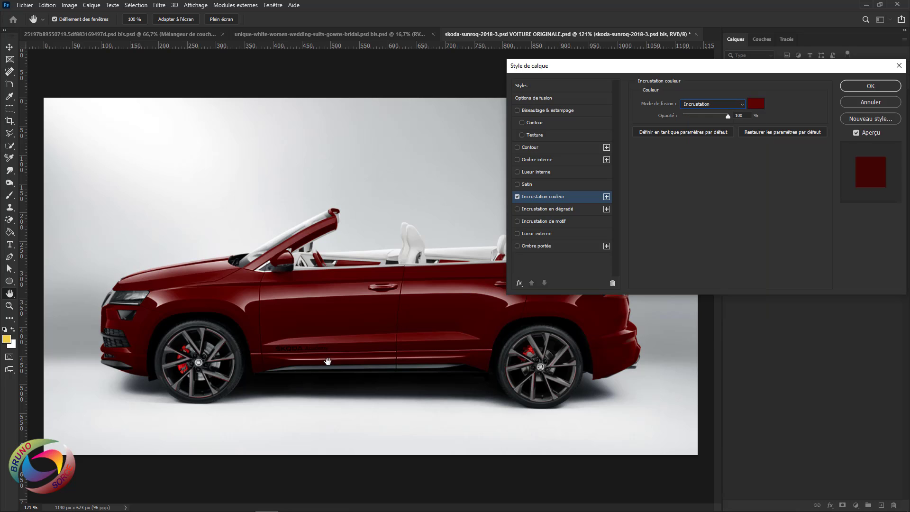
Change the colour overlay to green, trying light 6ae045 and settling on dark 1c6805
{"action": "left_click", "coordinate": [756, 103]}
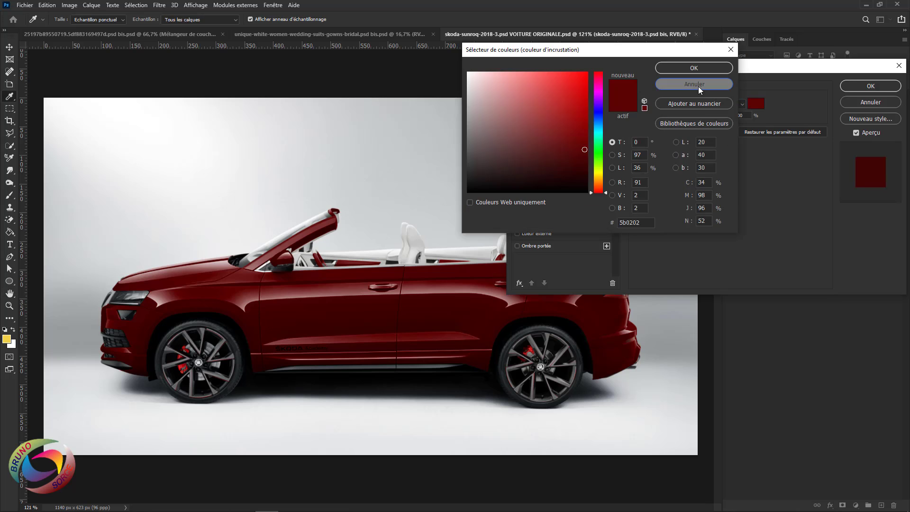
{"action": "left_click", "coordinate": [700, 90]}
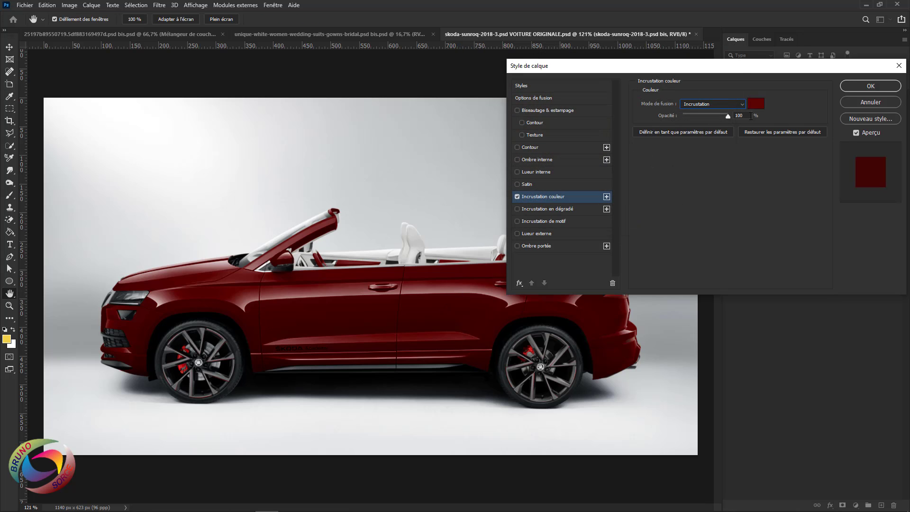
{"action": "left_click", "coordinate": [756, 103]}
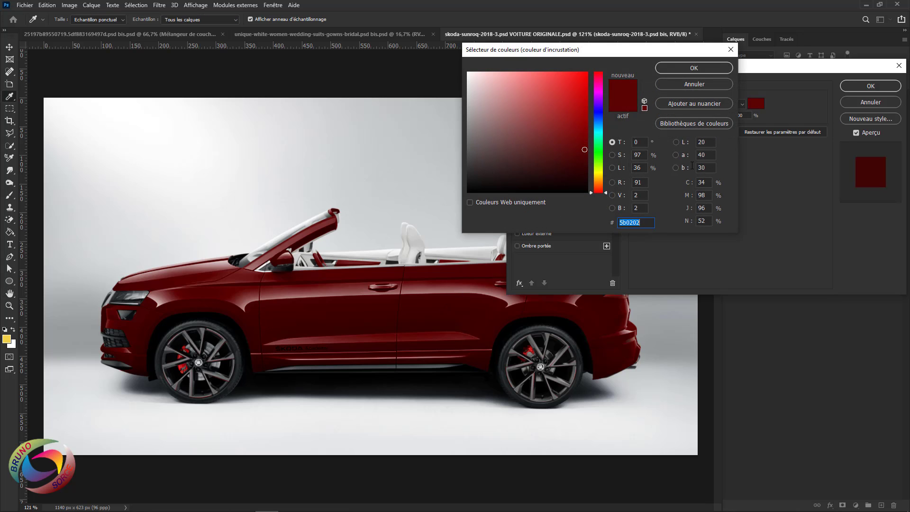
{"action": "left_click", "coordinate": [600, 157]}
{"action": "left_click", "coordinate": [550, 86]}
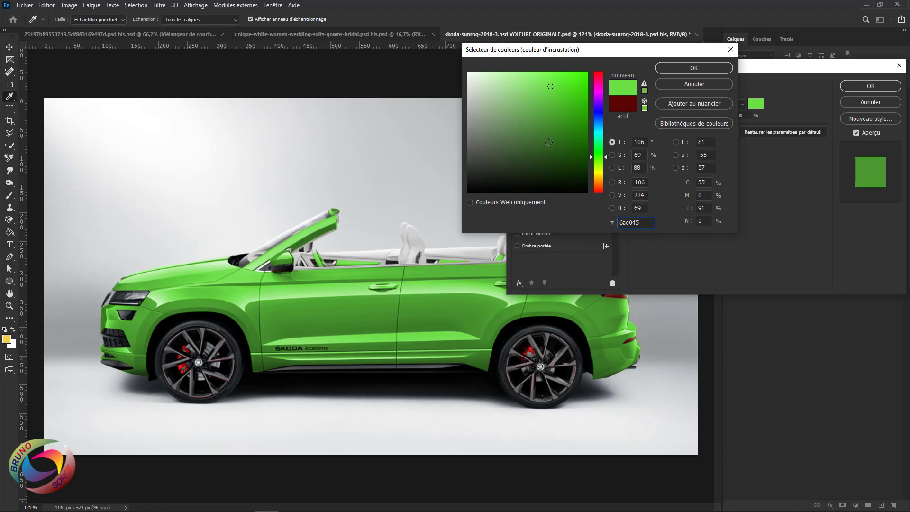
{"action": "left_click", "coordinate": [582, 143]}
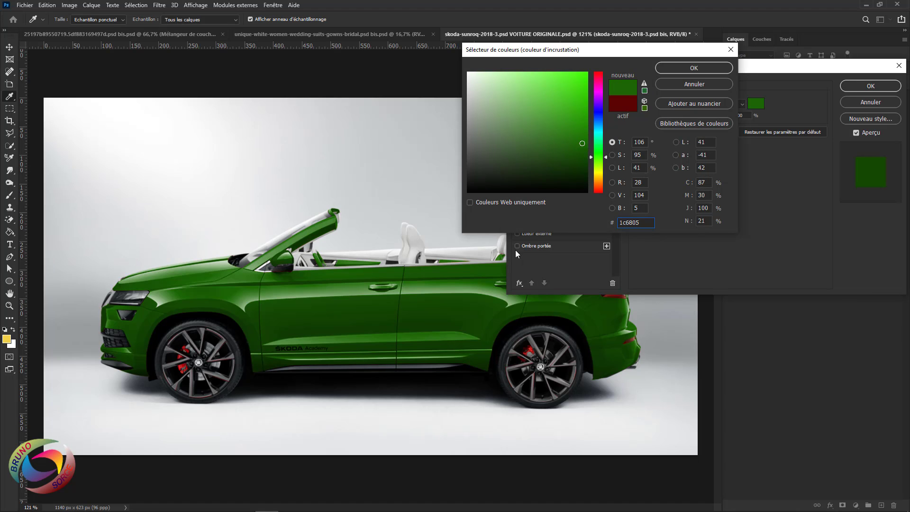
{"action": "left_click", "coordinate": [700, 70]}
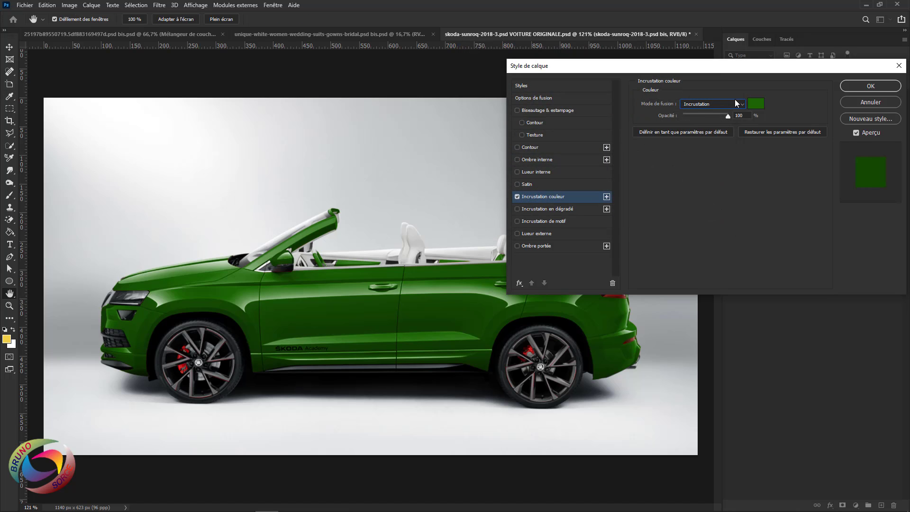
Replace the colour overlay with an Incrustation en dégradé using the navy, red, teal and cream preset, blended in Couleur mode
{"action": "left_click", "coordinate": [517, 197]}
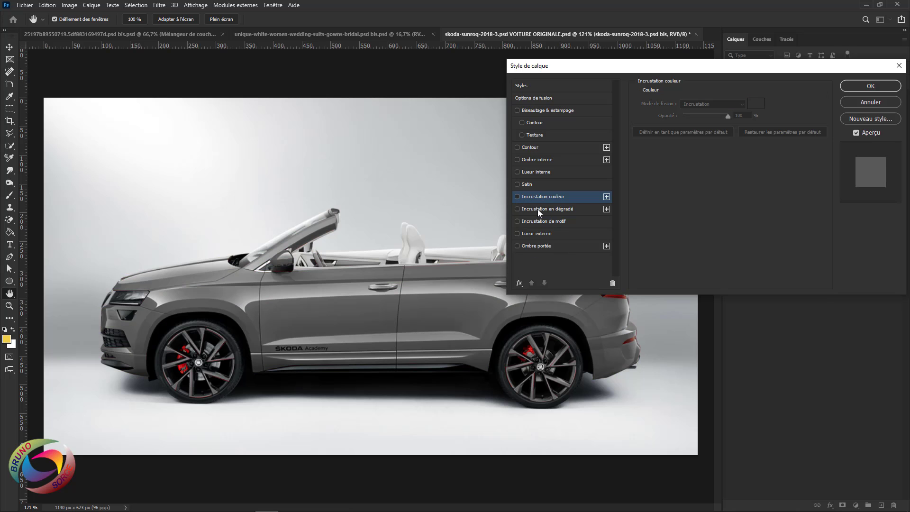
{"action": "left_click", "coordinate": [538, 209]}
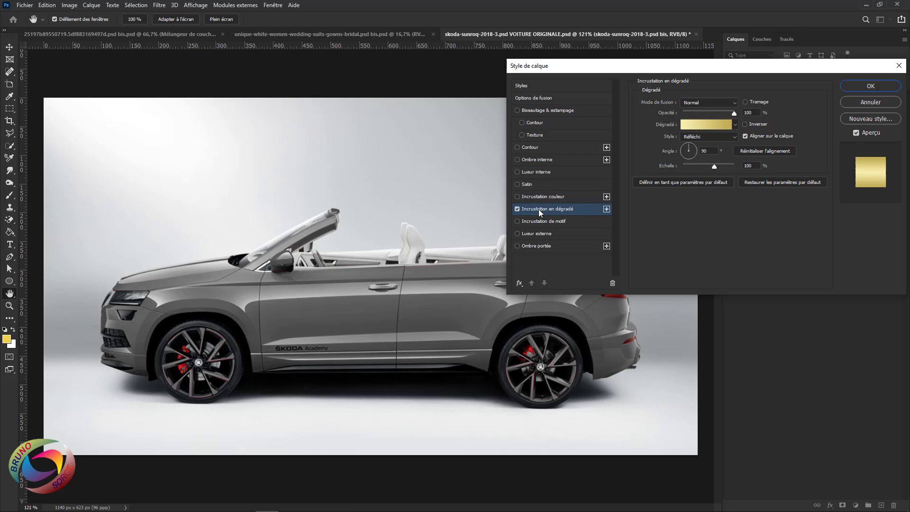
{"action": "left_click", "coordinate": [709, 125]}
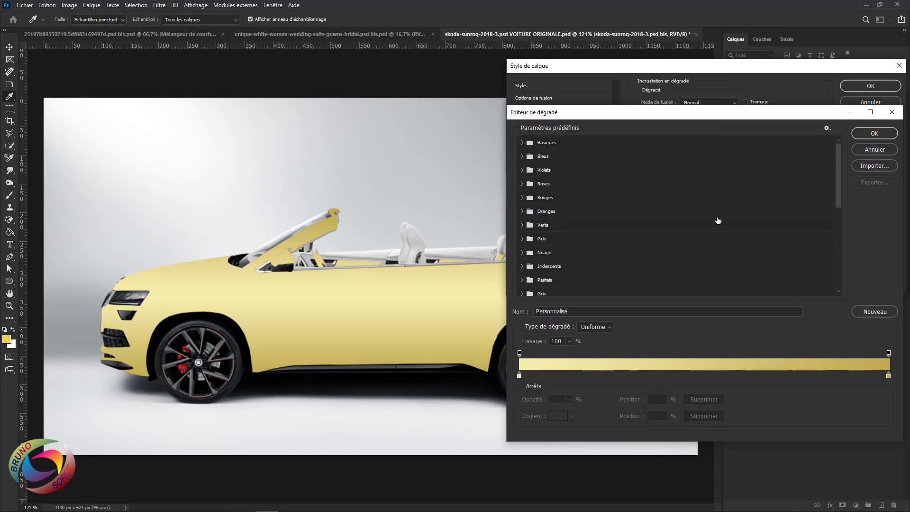
{"action": "left_click_drag", "start_coordinate": [840, 190], "coordinate": [835, 266]}
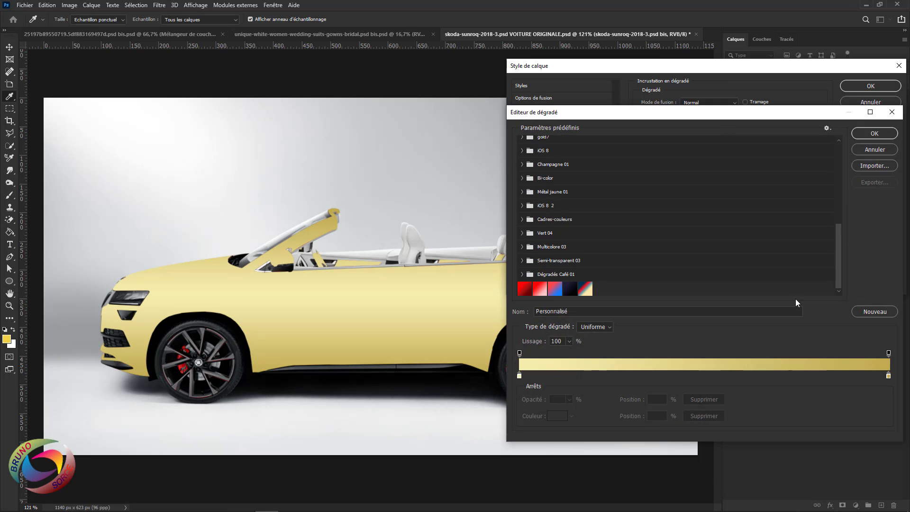
{"action": "left_click", "coordinate": [584, 288]}
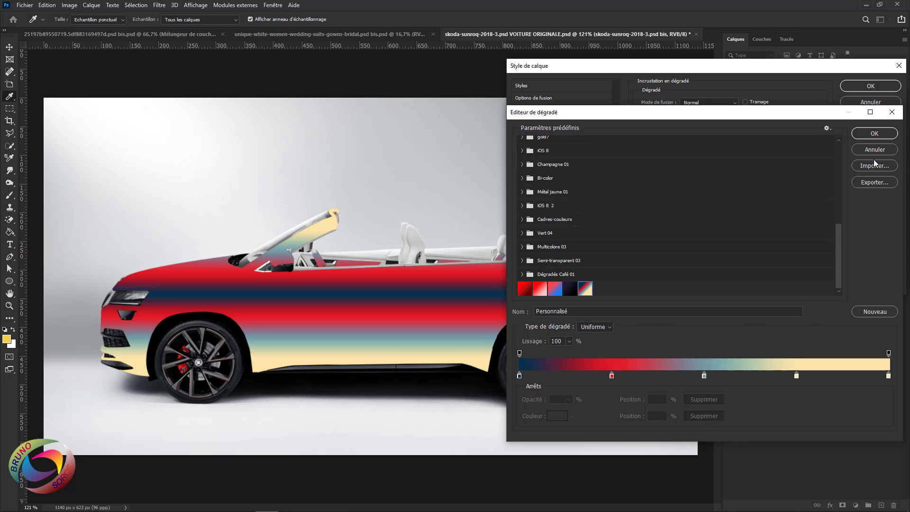
{"action": "left_click", "coordinate": [874, 134]}
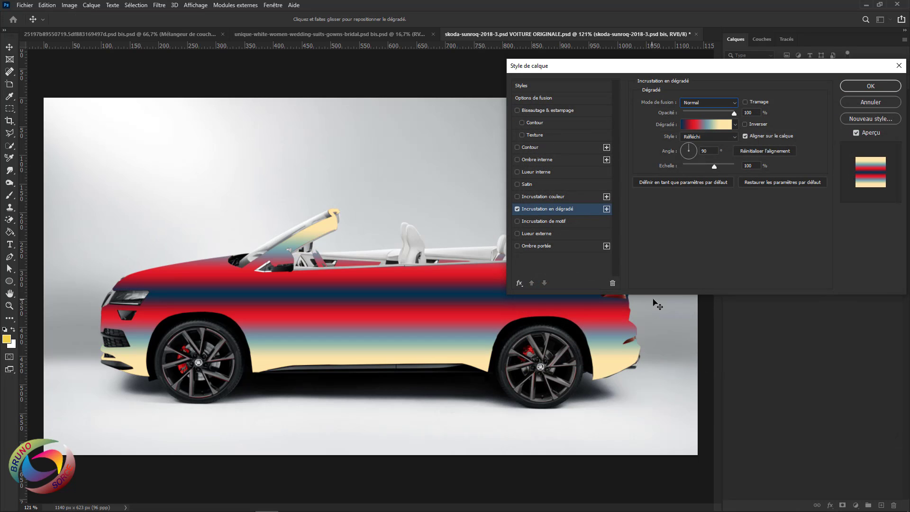
{"action": "left_click", "coordinate": [686, 104]}
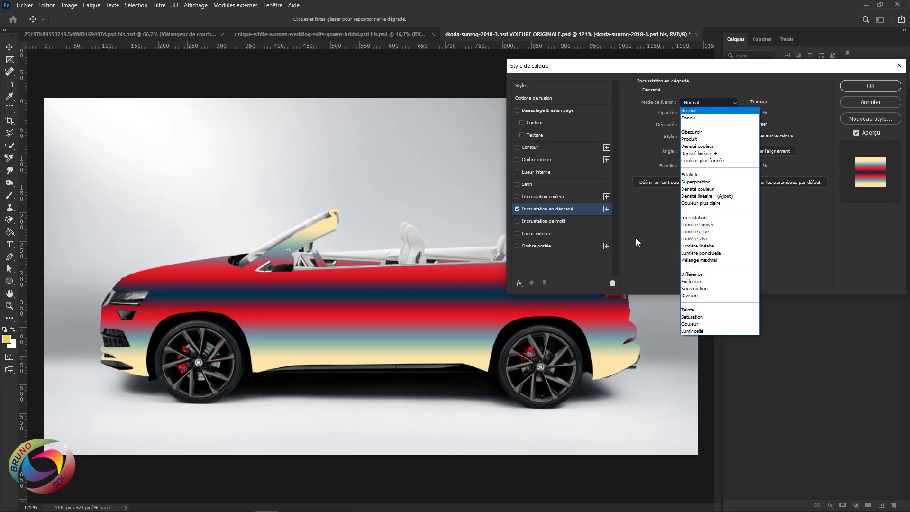
{"action": "left_click", "coordinate": [692, 324]}
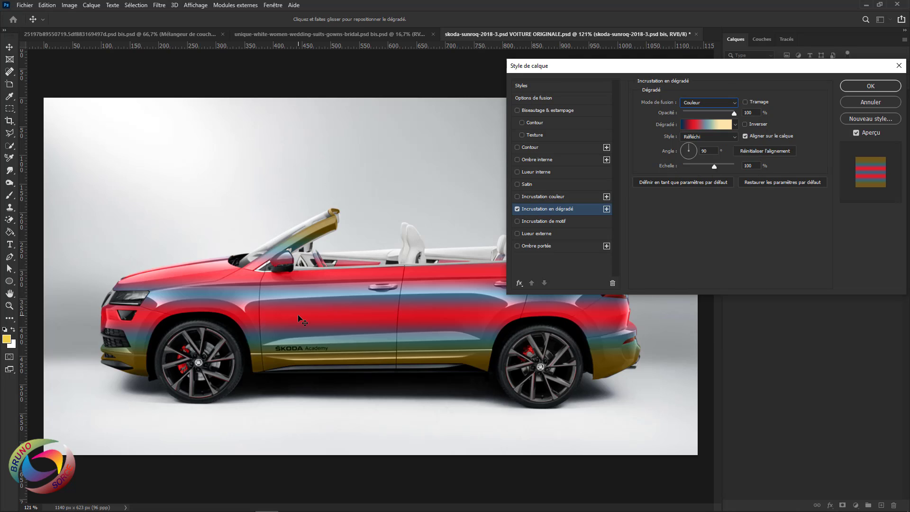
Look at the gradient presets without changing the gradient, and toggle its Inverser option on and off to compare
{"action": "left_click", "coordinate": [698, 125]}
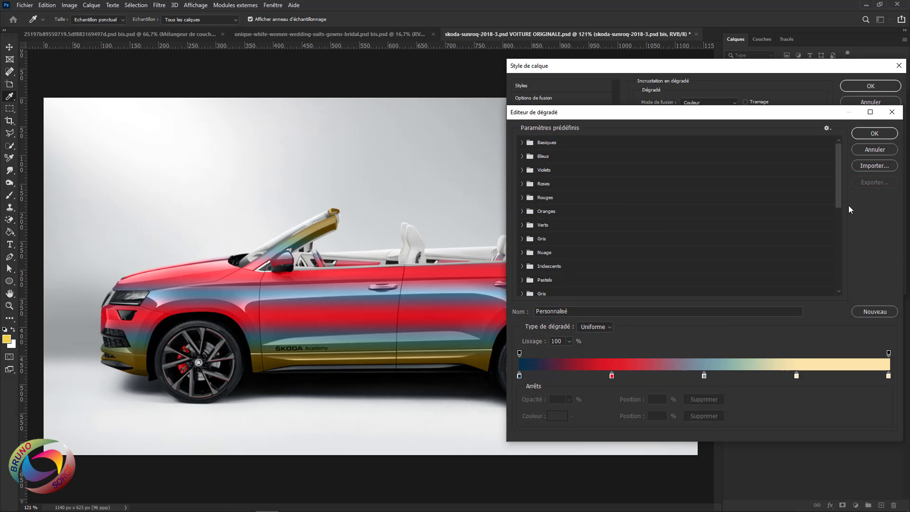
{"action": "left_click", "coordinate": [877, 149]}
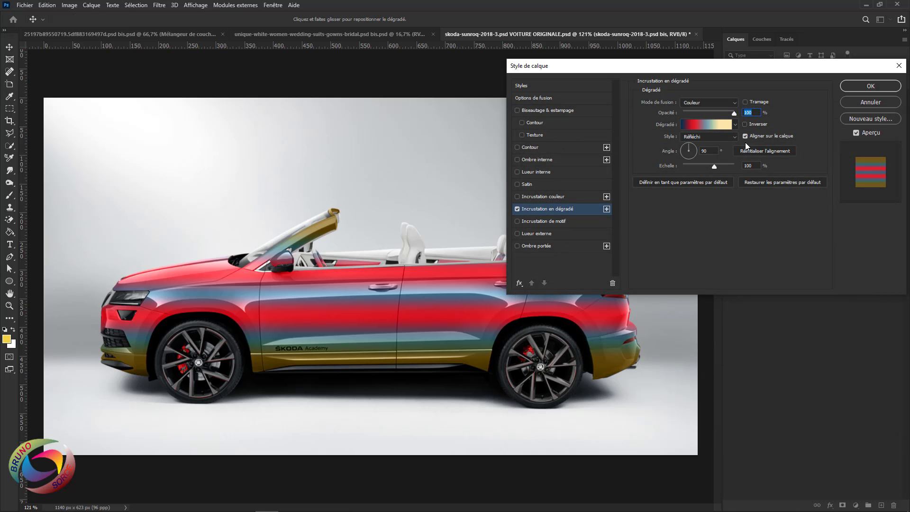
{"action": "left_click", "coordinate": [744, 124]}
{"action": "left_click", "coordinate": [744, 124]}
{"action": "left_click", "coordinate": [745, 124]}
{"action": "left_click", "coordinate": [744, 125]}
Set the gradient overlay to Linéaire style with a 53° angle and 136% scale, and reposition it along the car body
{"action": "left_click", "coordinate": [701, 138]}
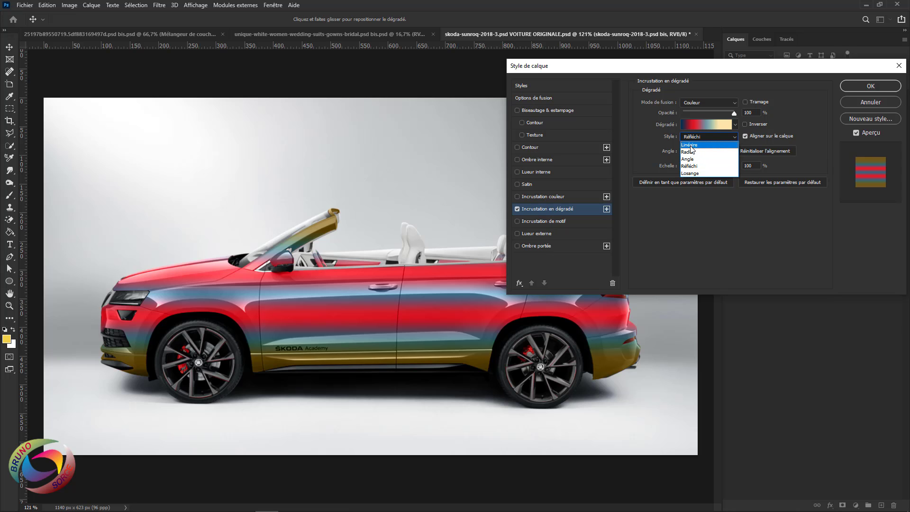
{"action": "left_click", "coordinate": [691, 145]}
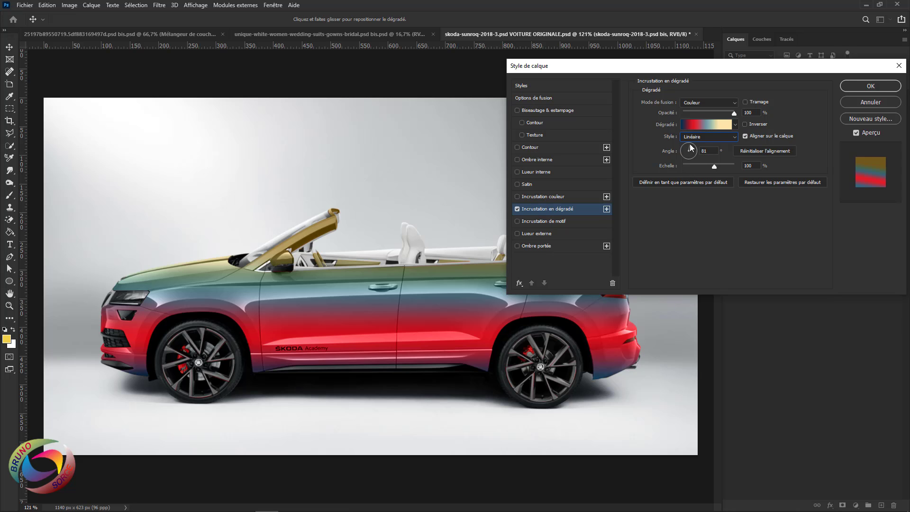
{"action": "left_click_drag", "start_coordinate": [692, 147], "coordinate": [691, 146]}
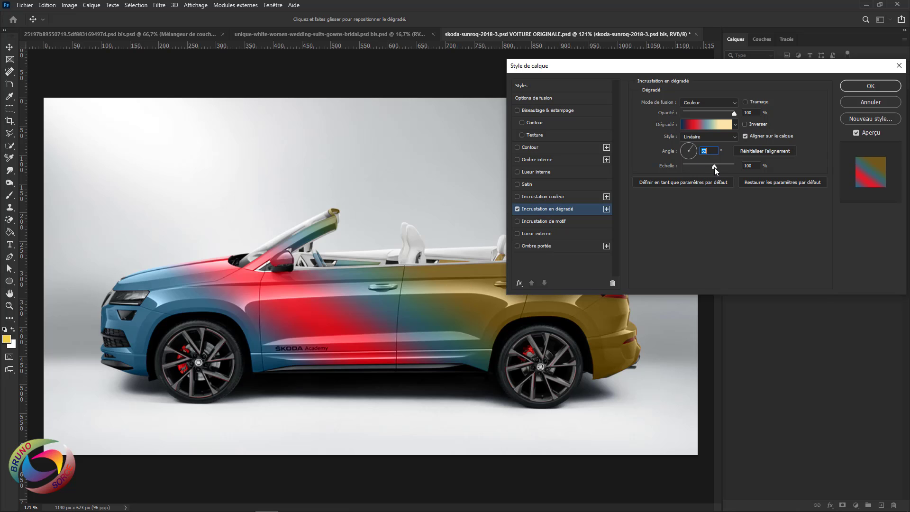
{"action": "left_click_drag", "start_coordinate": [715, 167], "coordinate": [723, 169]}
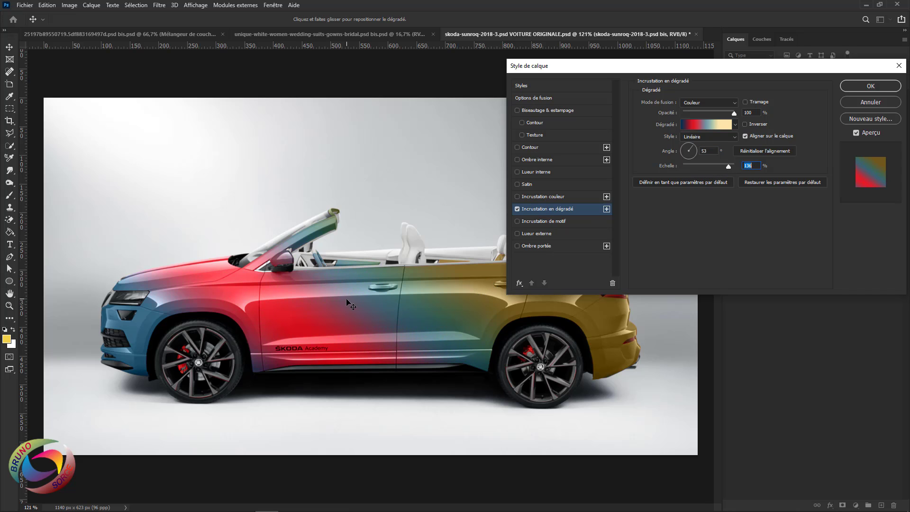
{"action": "left_click_drag", "start_coordinate": [362, 312], "coordinate": [285, 313]}
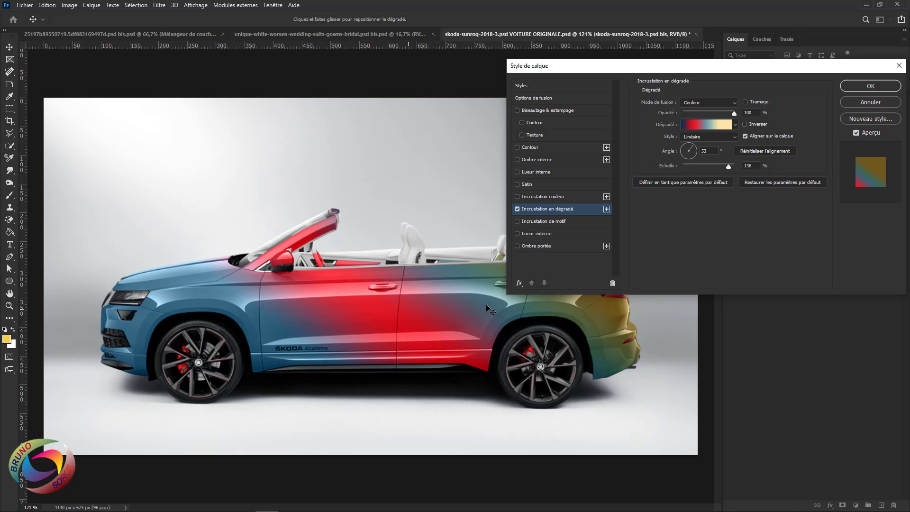
Shift the gradient toward the car's front, and replace the gradient overlay with an Incrustation de motif using the orange-and-grey chrome pattern from Abstrait 28
{"action": "left_click_drag", "start_coordinate": [585, 298], "coordinate": [391, 316]}
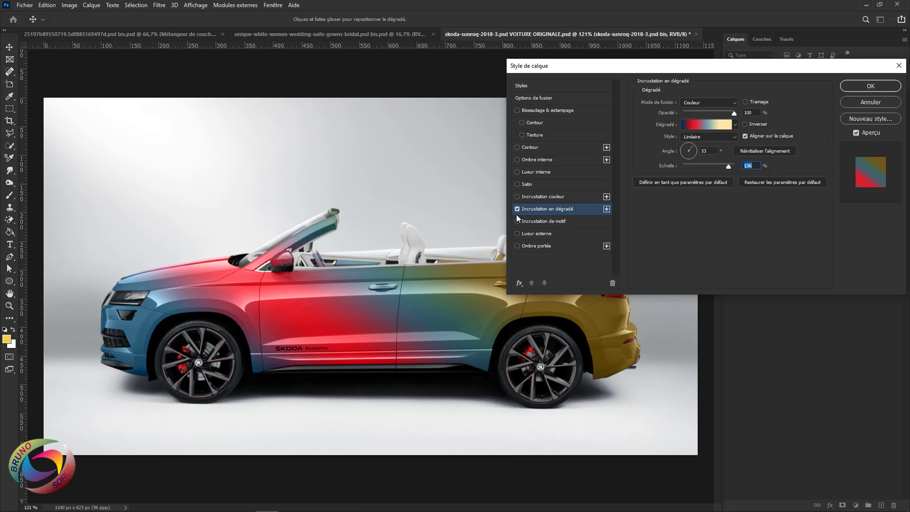
{"action": "left_click", "coordinate": [558, 222]}
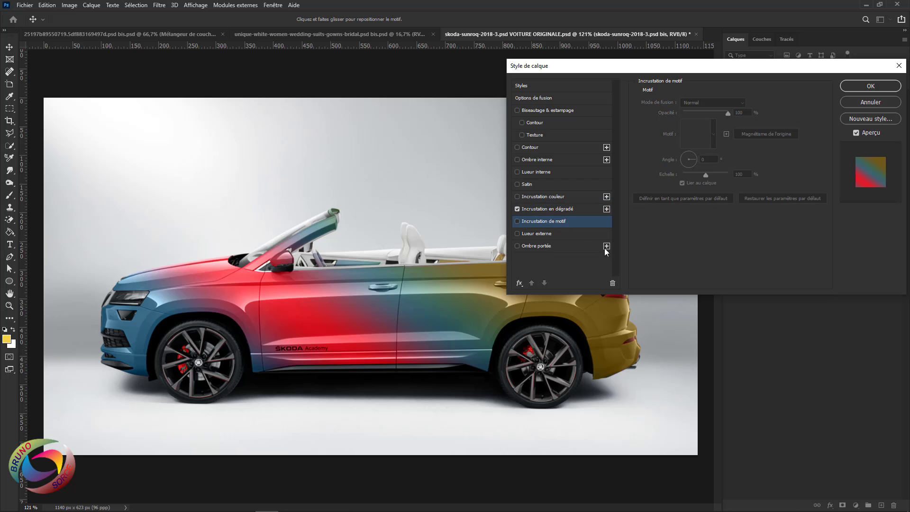
{"action": "left_click", "coordinate": [536, 221]}
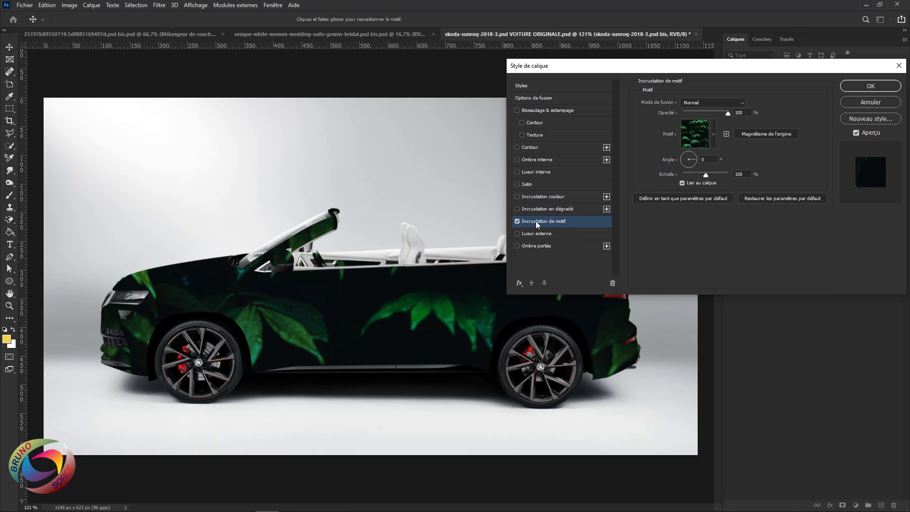
{"action": "left_click", "coordinate": [713, 135]}
{"action": "left_click", "coordinate": [829, 217]}
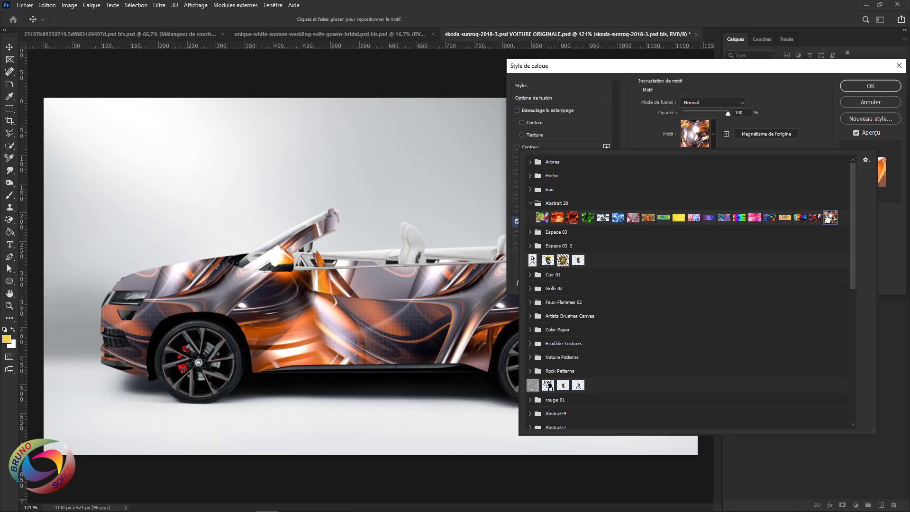
{"action": "left_click", "coordinate": [784, 116]}
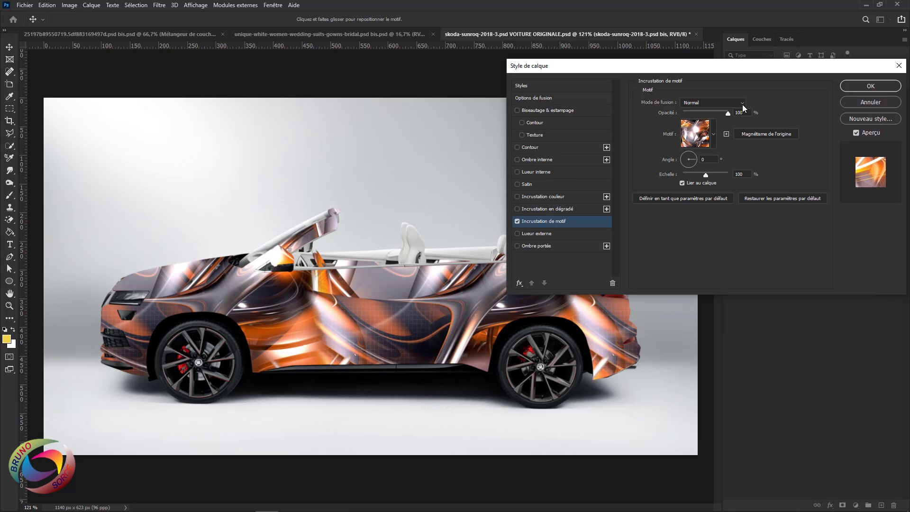
Set the pattern overlay's blend mode to Incrustation after trying Produit
{"action": "left_click", "coordinate": [743, 107]}
{"action": "left_click", "coordinate": [687, 138]}
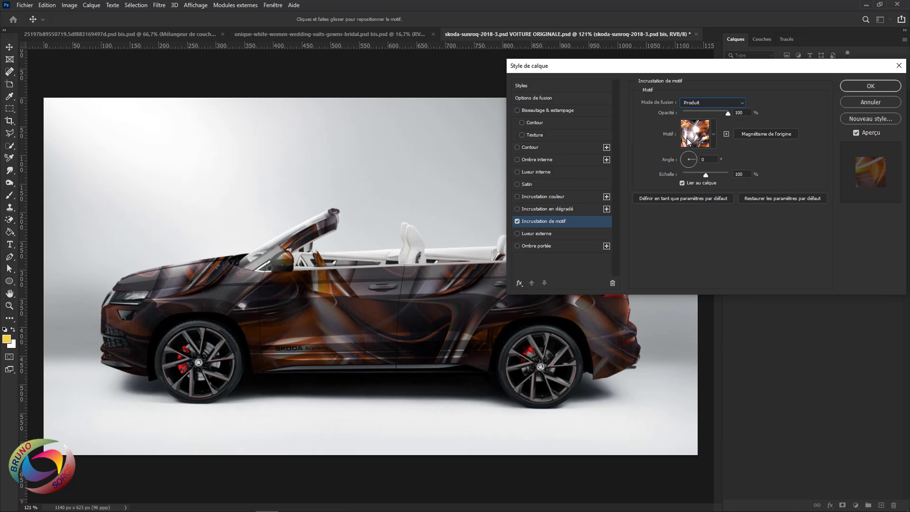
{"action": "left_click", "coordinate": [701, 108]}
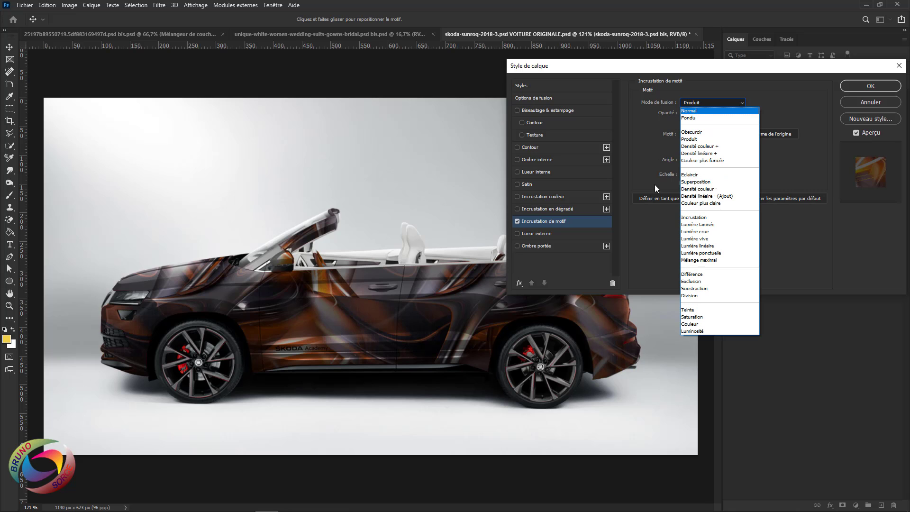
{"action": "left_click", "coordinate": [695, 218]}
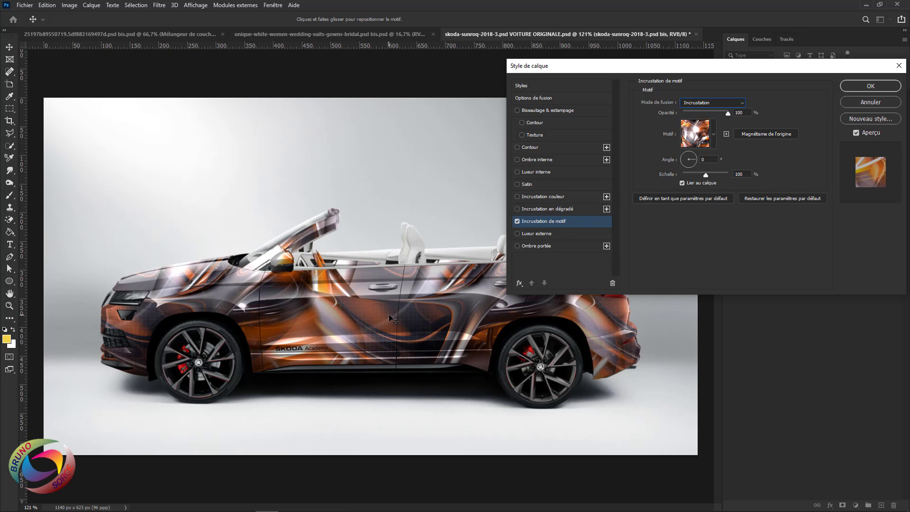
Add an Incrustation couleur over the pattern, recolour it to dark teal 055e68, and apply the layer style
{"action": "left_click", "coordinate": [556, 196]}
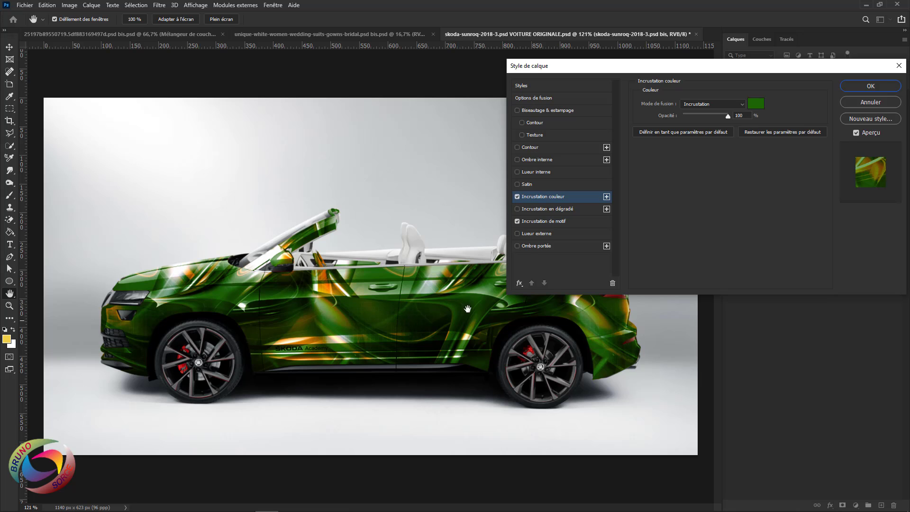
{"action": "left_click", "coordinate": [756, 107]}
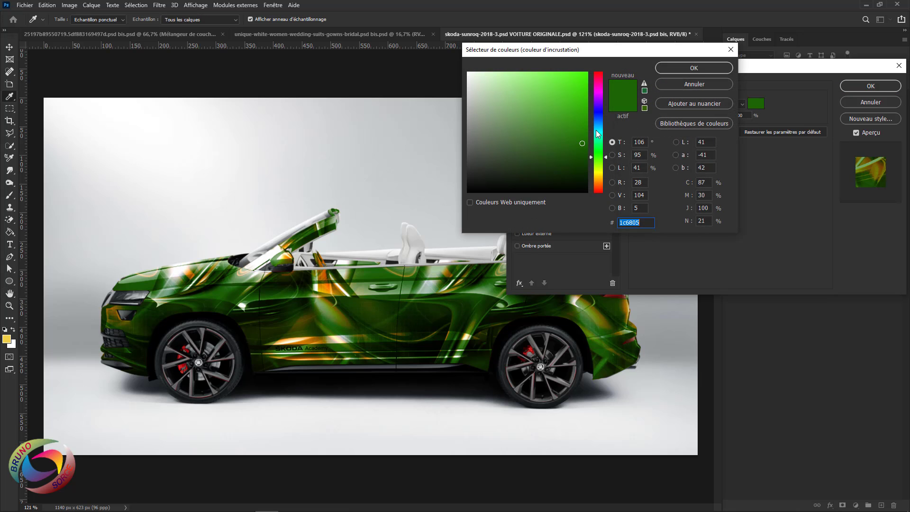
{"action": "left_click", "coordinate": [596, 130]}
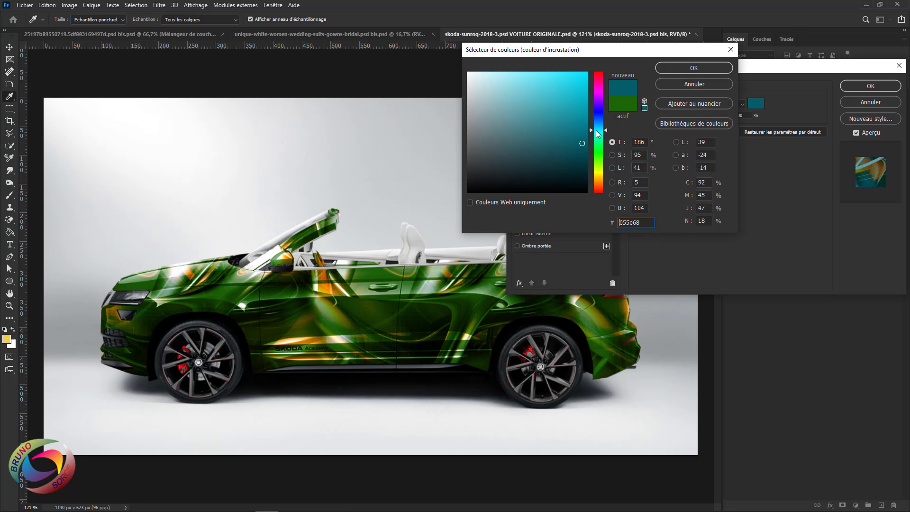
{"action": "left_click", "coordinate": [698, 69]}
{"action": "left_click", "coordinate": [862, 89]}
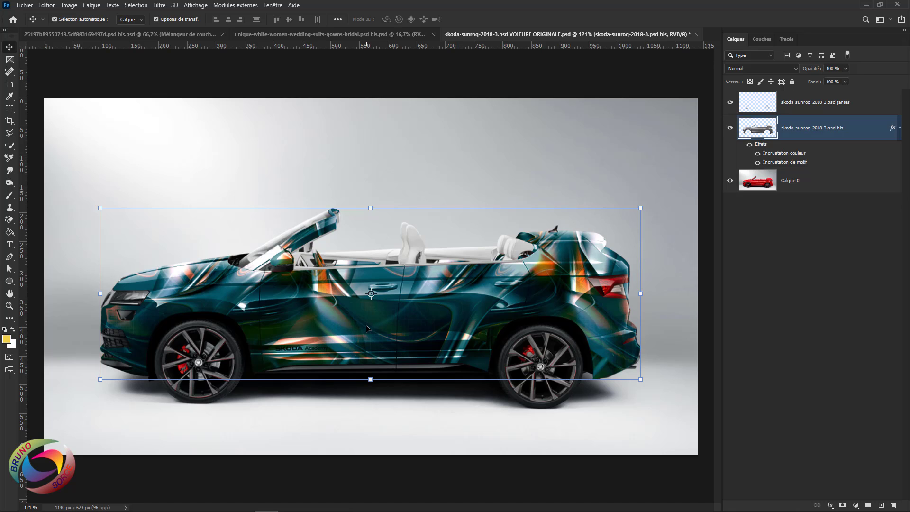
Reopen the car body's layer style, turn off the colour overlay, enable the gradient overlay over the pattern instead, and apply it
{"action": "double_click", "coordinate": [784, 153]}
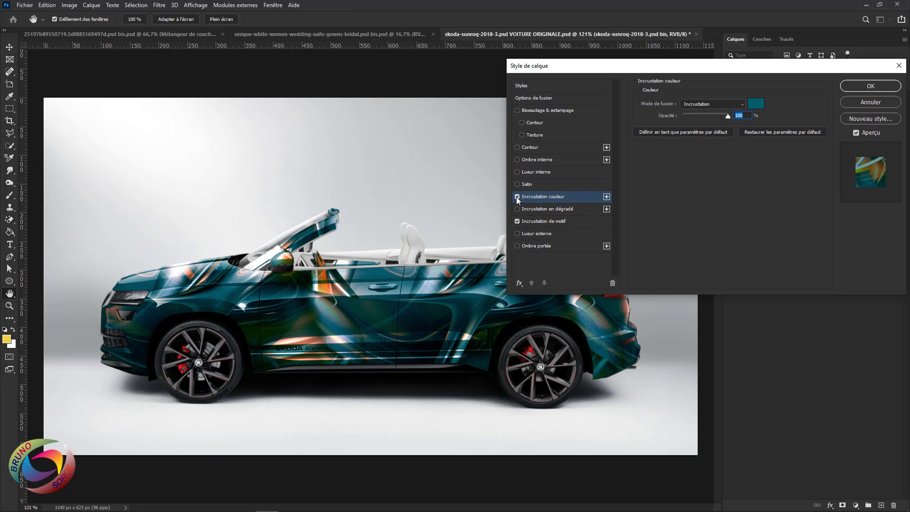
{"action": "left_click", "coordinate": [516, 197]}
{"action": "left_click", "coordinate": [533, 209]}
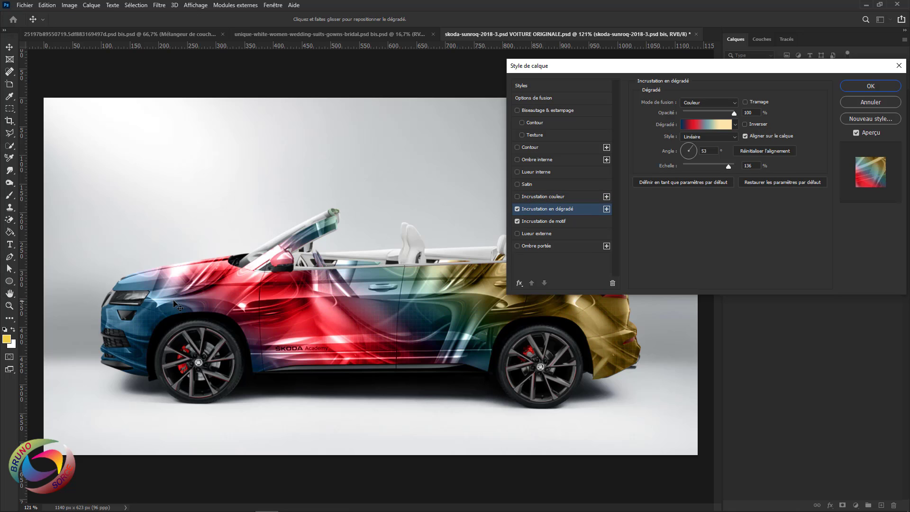
{"action": "left_click", "coordinate": [871, 86]}
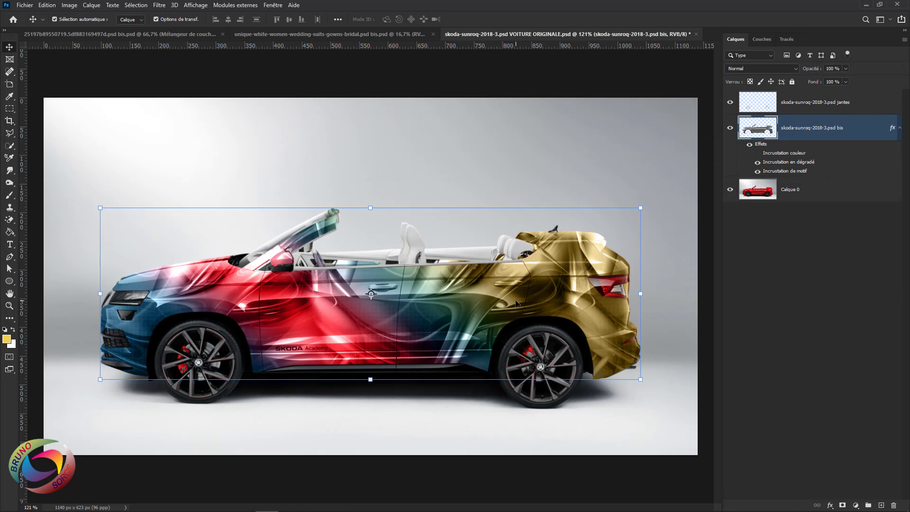